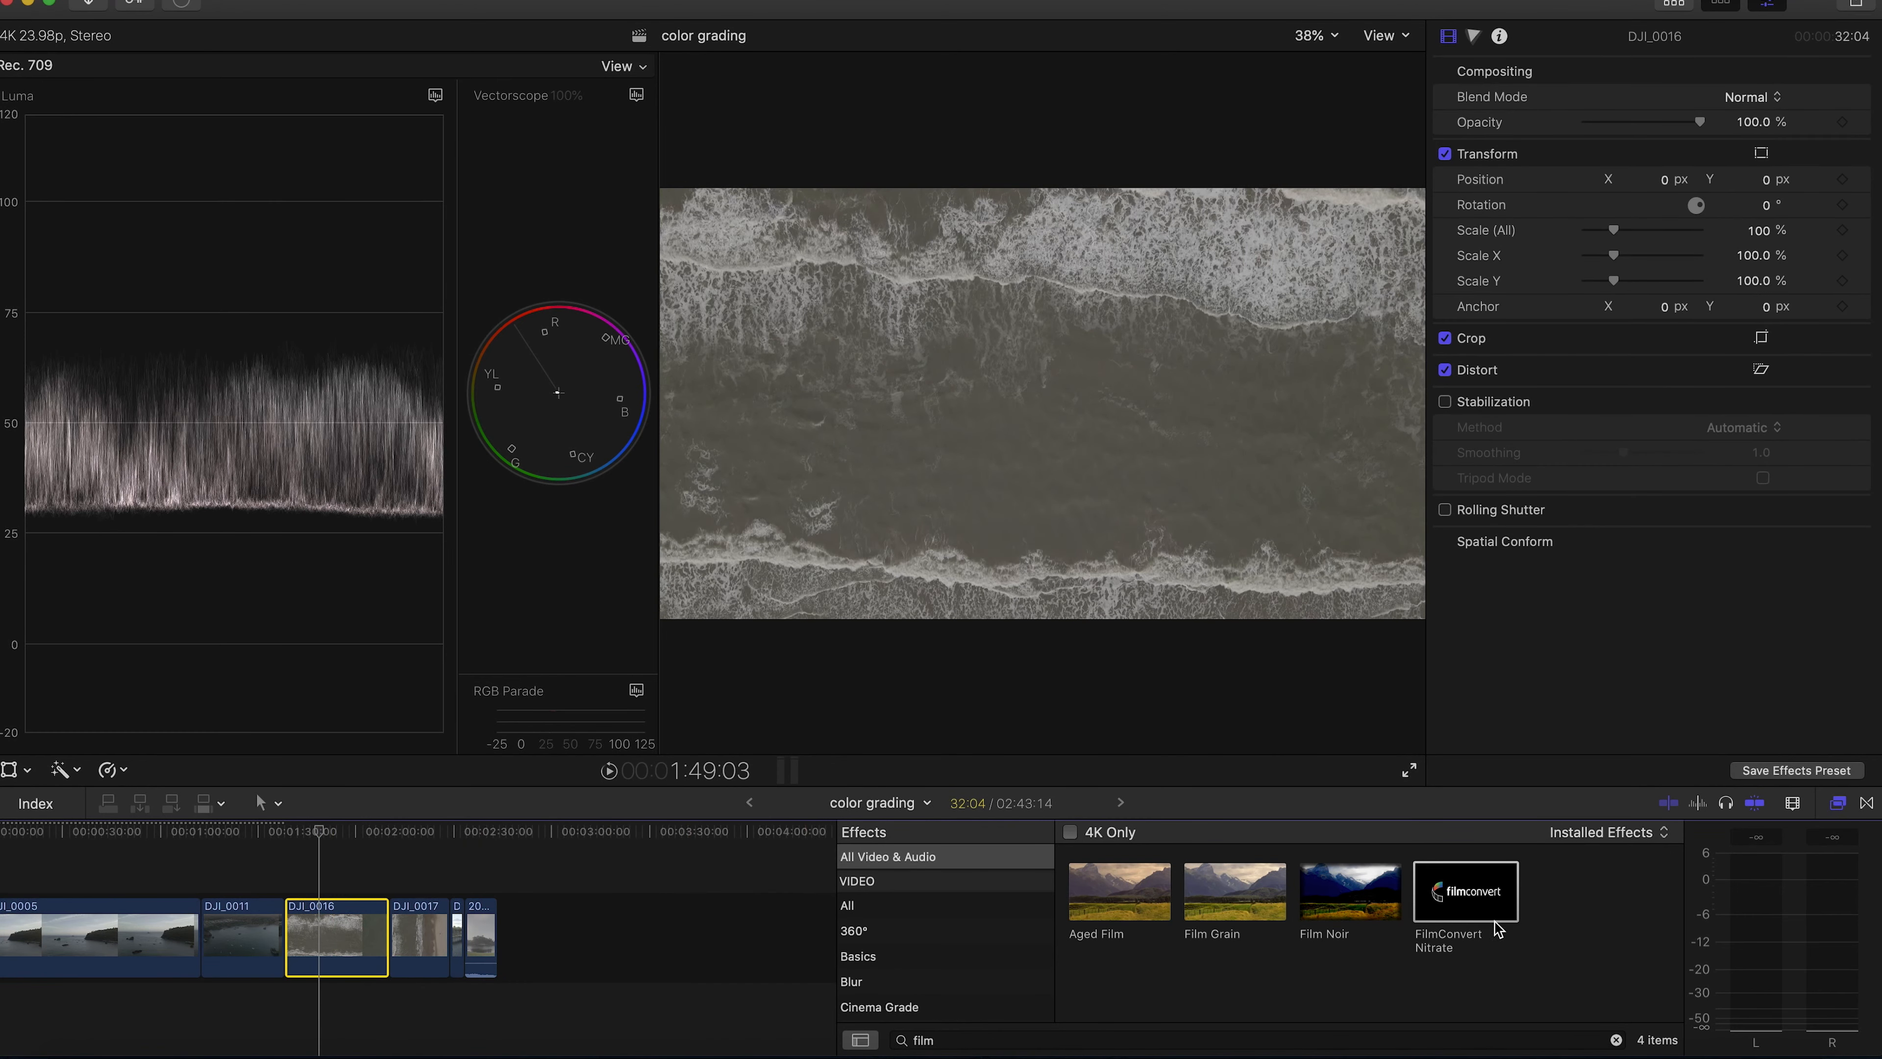
Apply the FilmConvert Nitrate effect to clip DJI_0016 and set its camera profile to DJI, Mavic Air, D-CineLike
{"action": "left_click_drag", "start_coordinate": [1482, 903], "coordinate": [351, 925]}
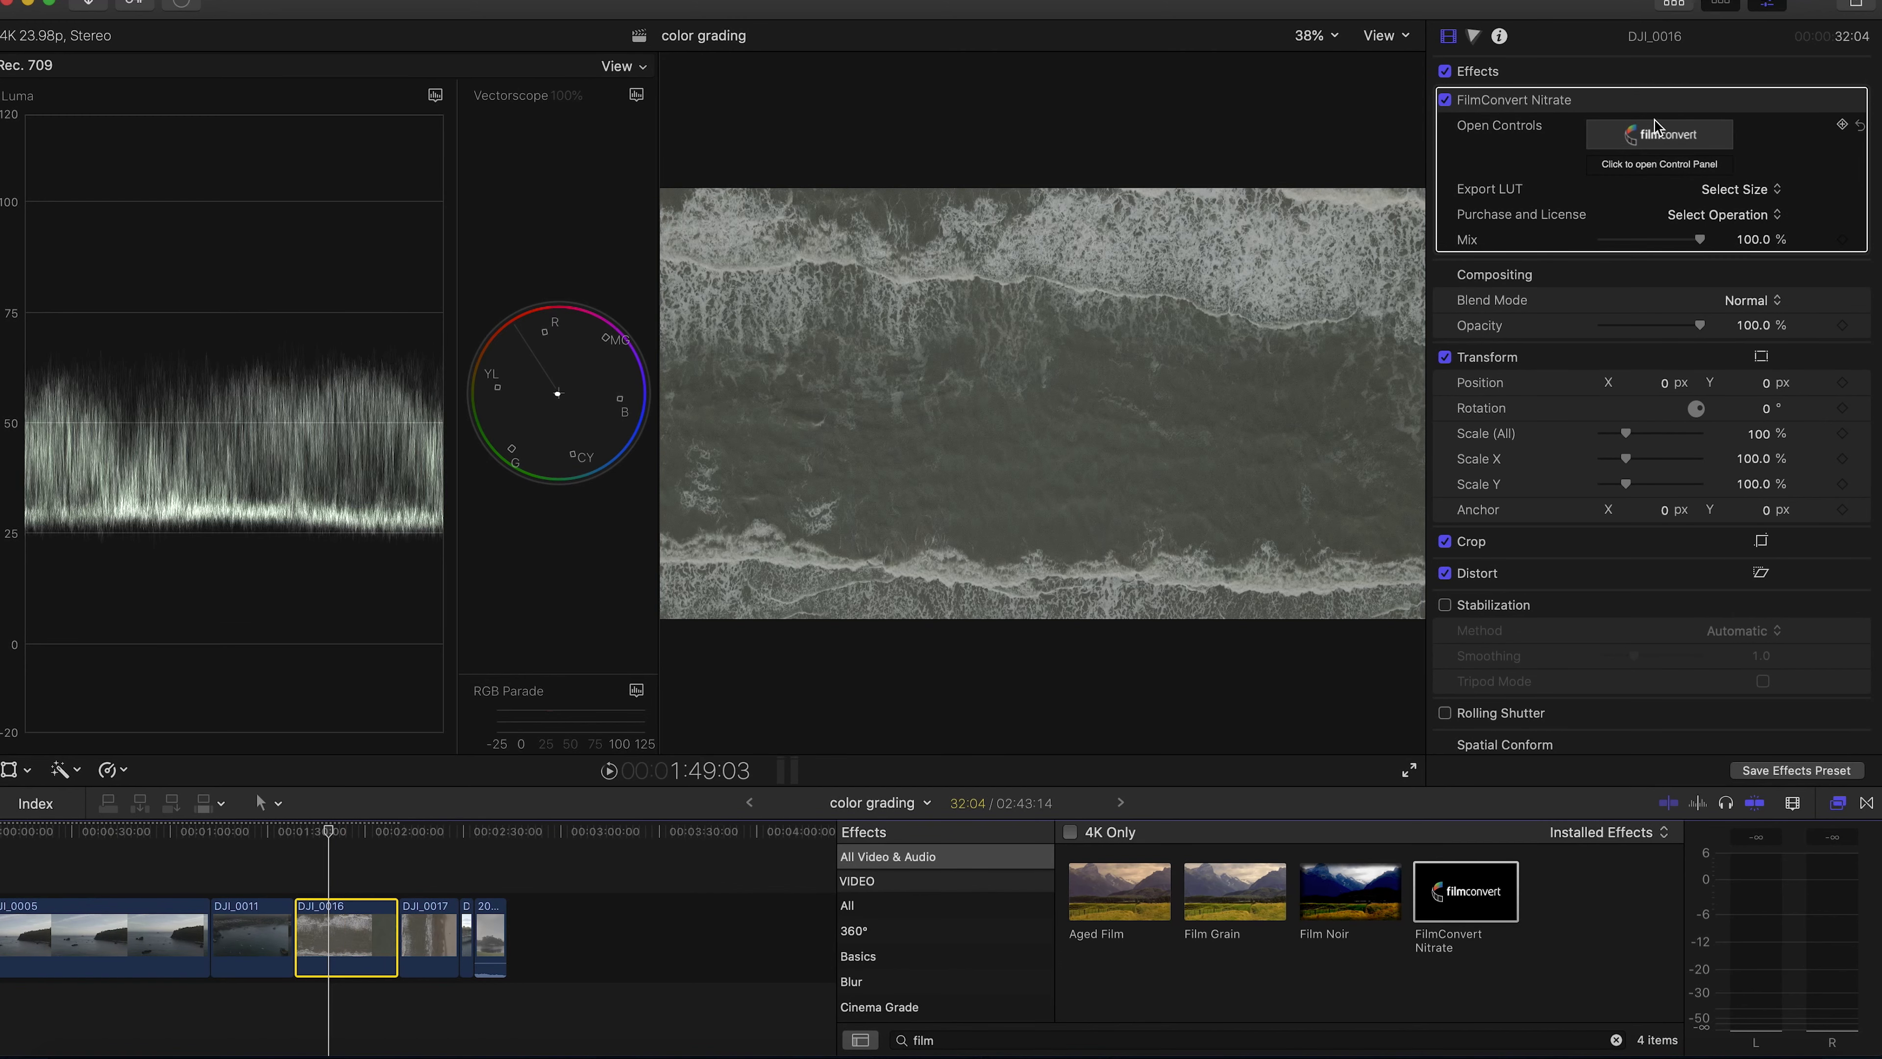
{"action": "left_click", "coordinate": [1654, 136]}
{"action": "left_click", "coordinate": [292, 143]}
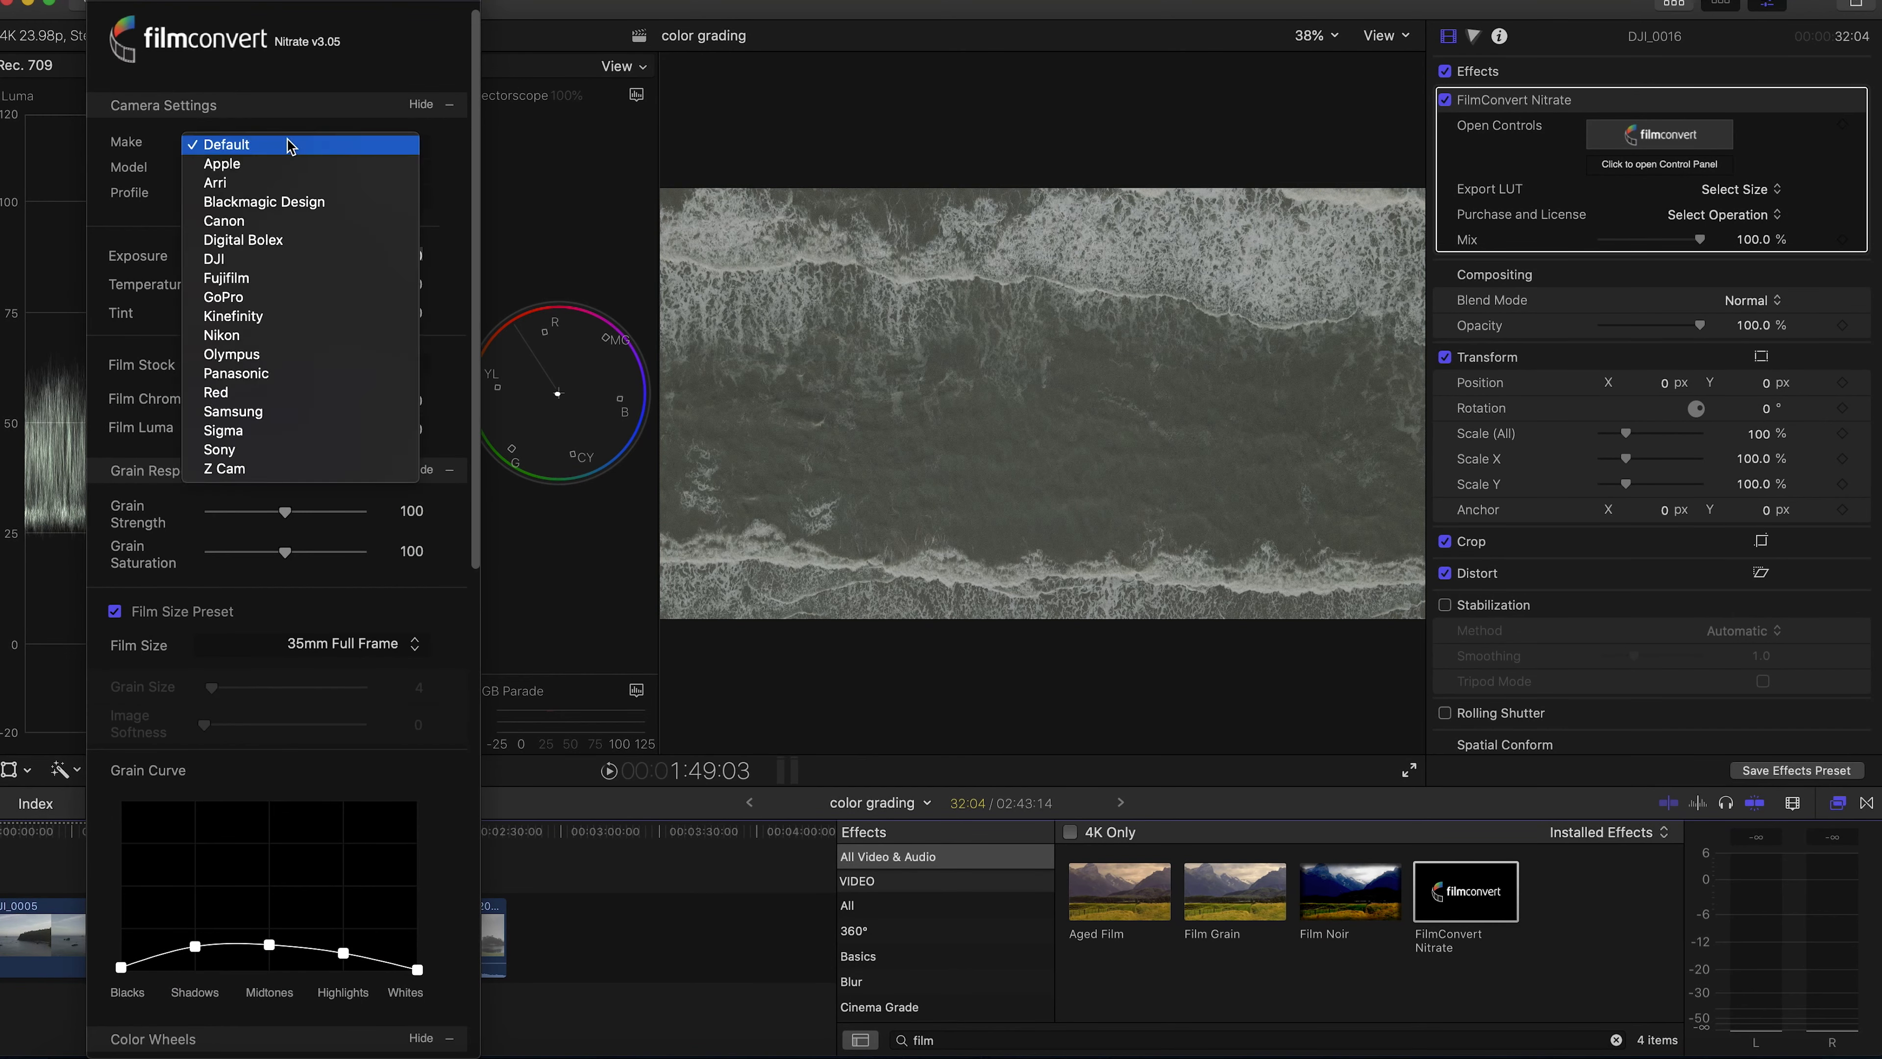
{"action": "left_click", "coordinate": [245, 259]}
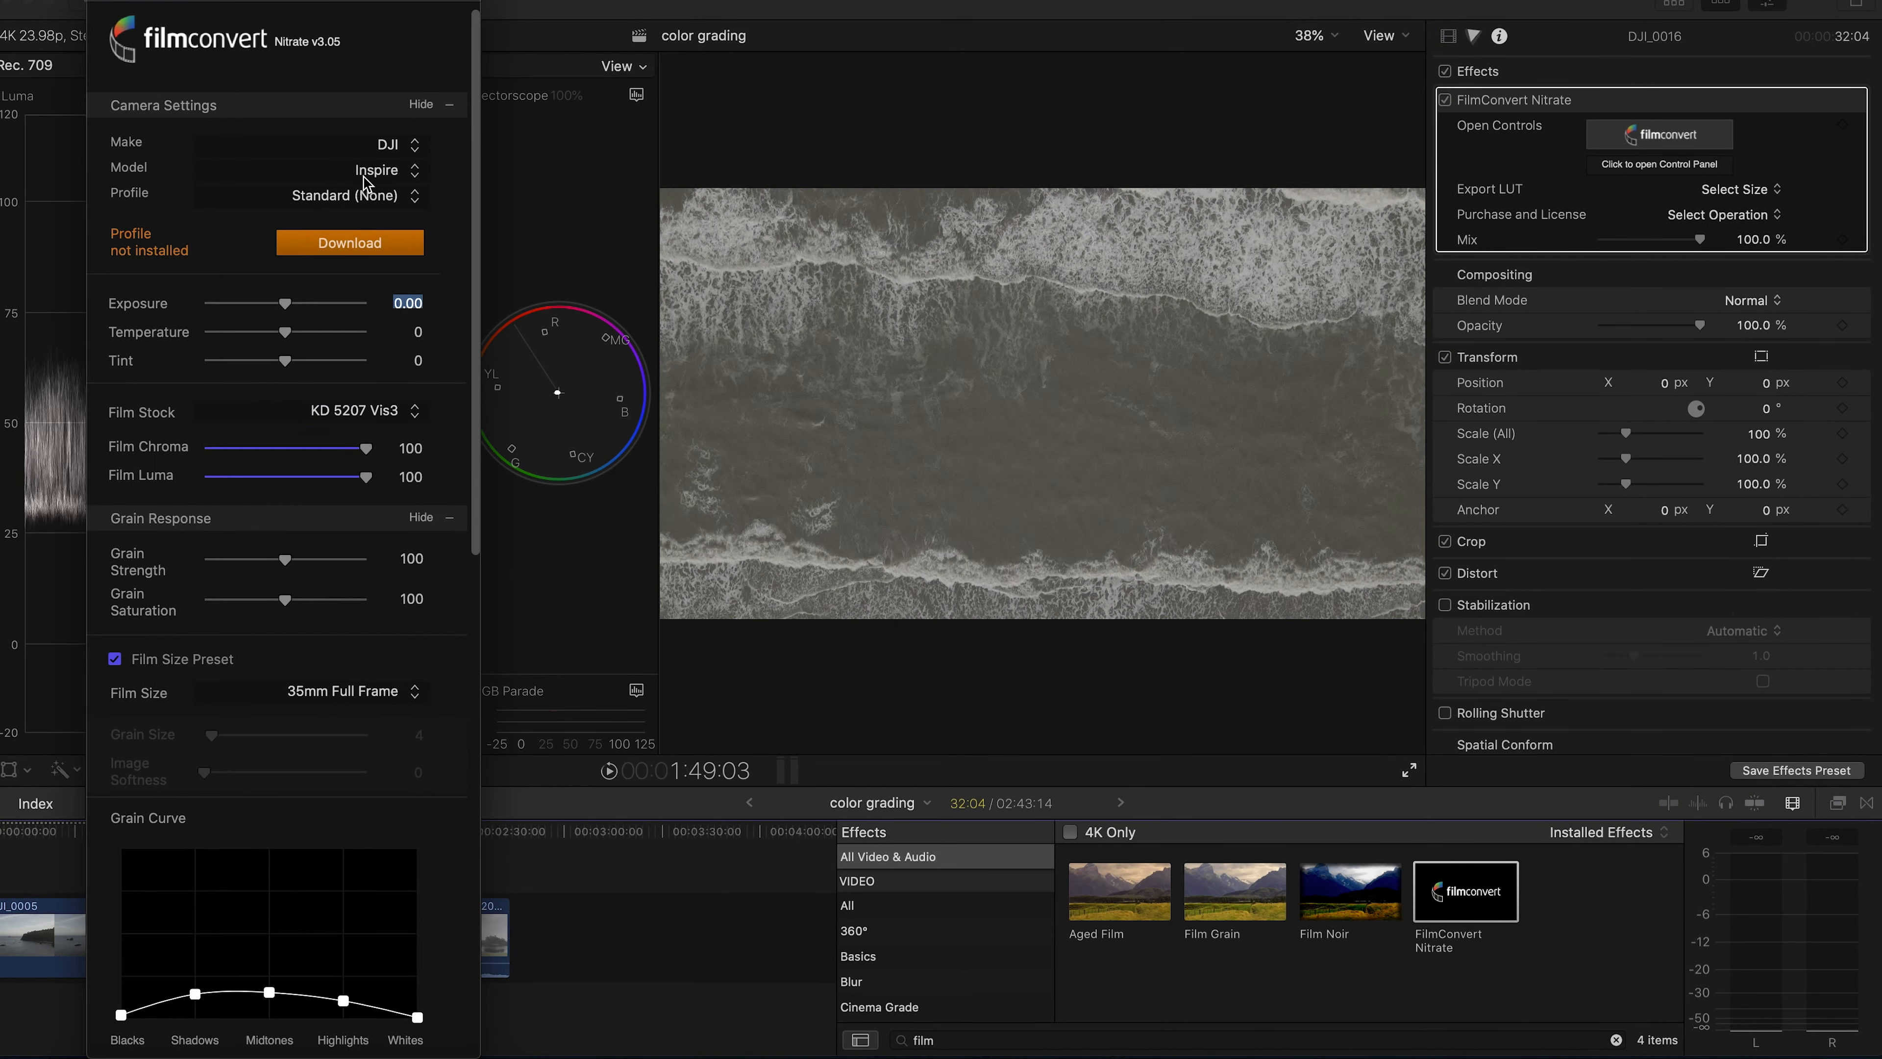
{"action": "left_click", "coordinate": [356, 167]}
{"action": "left_click", "coordinate": [338, 215]}
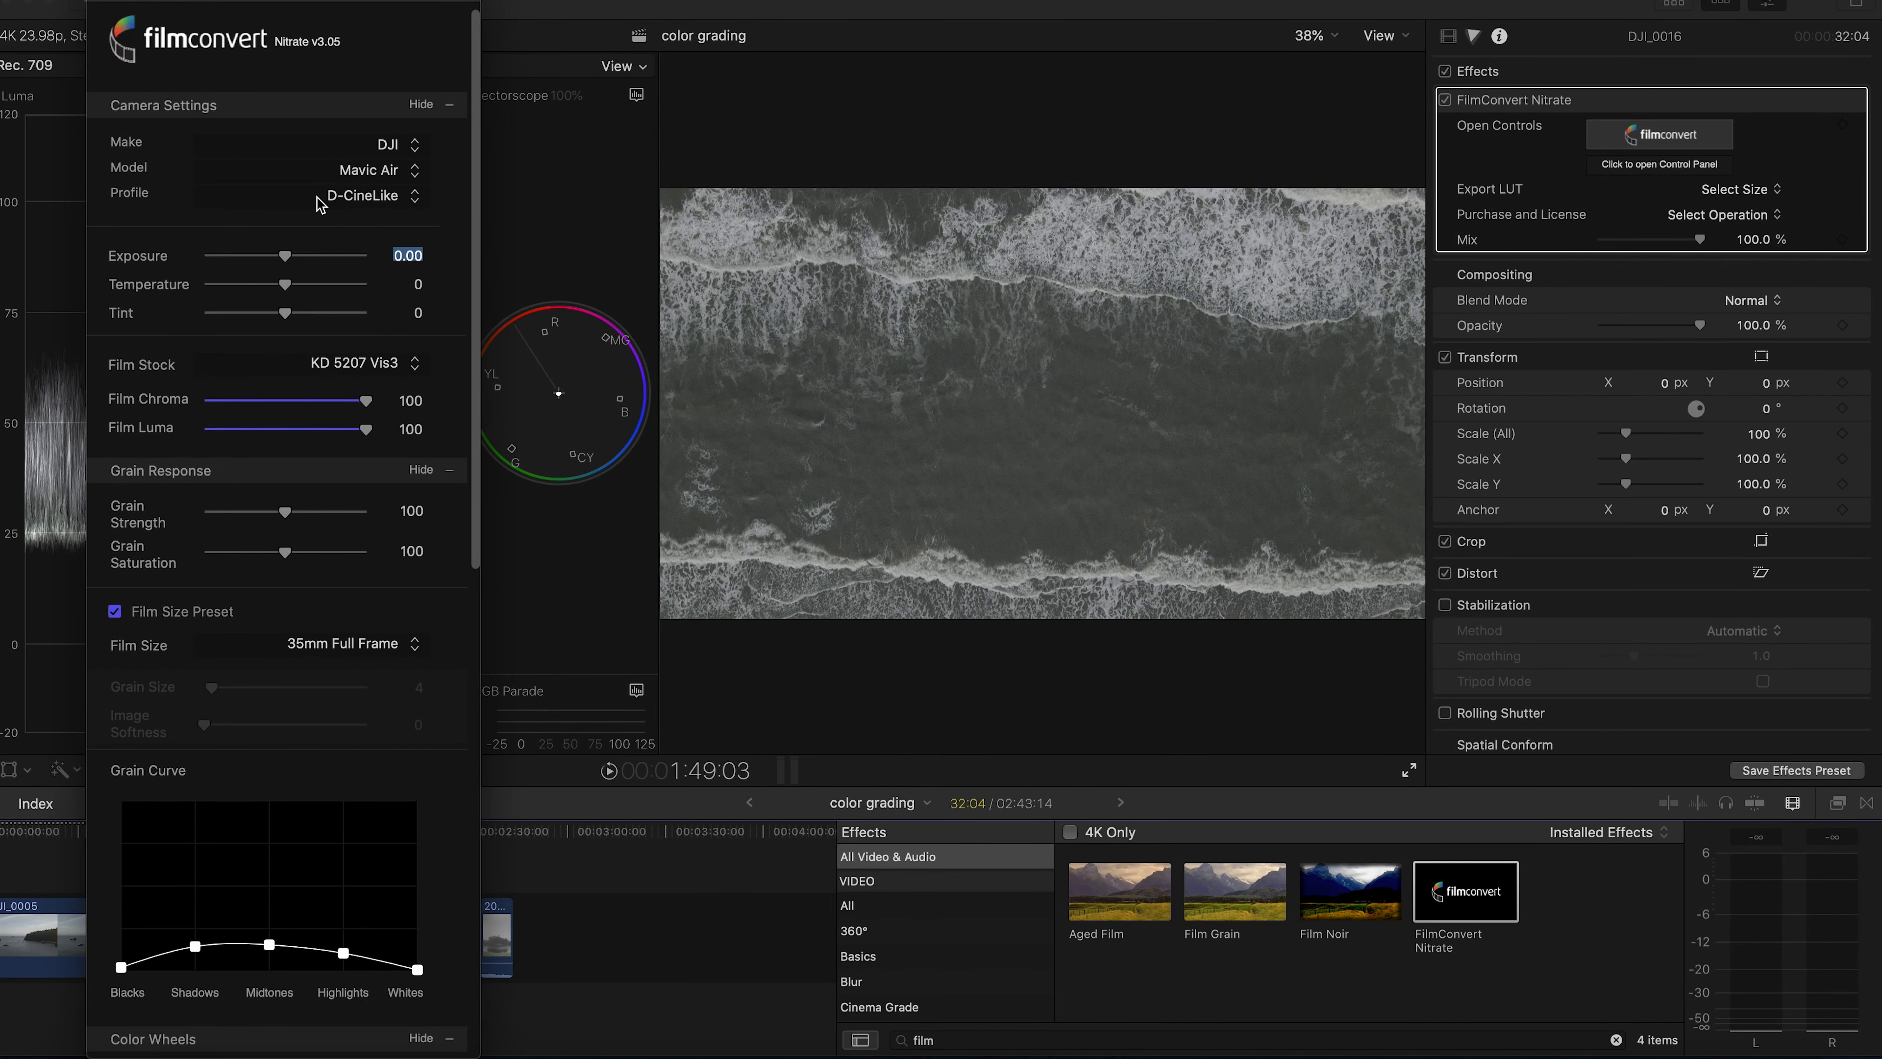
Increase the clip's contrast by moving the curve's black and white points inward, and compare it with and without the effect
{"action": "left_click_drag", "start_coordinate": [304, 4], "coordinate": [1717, 3]}
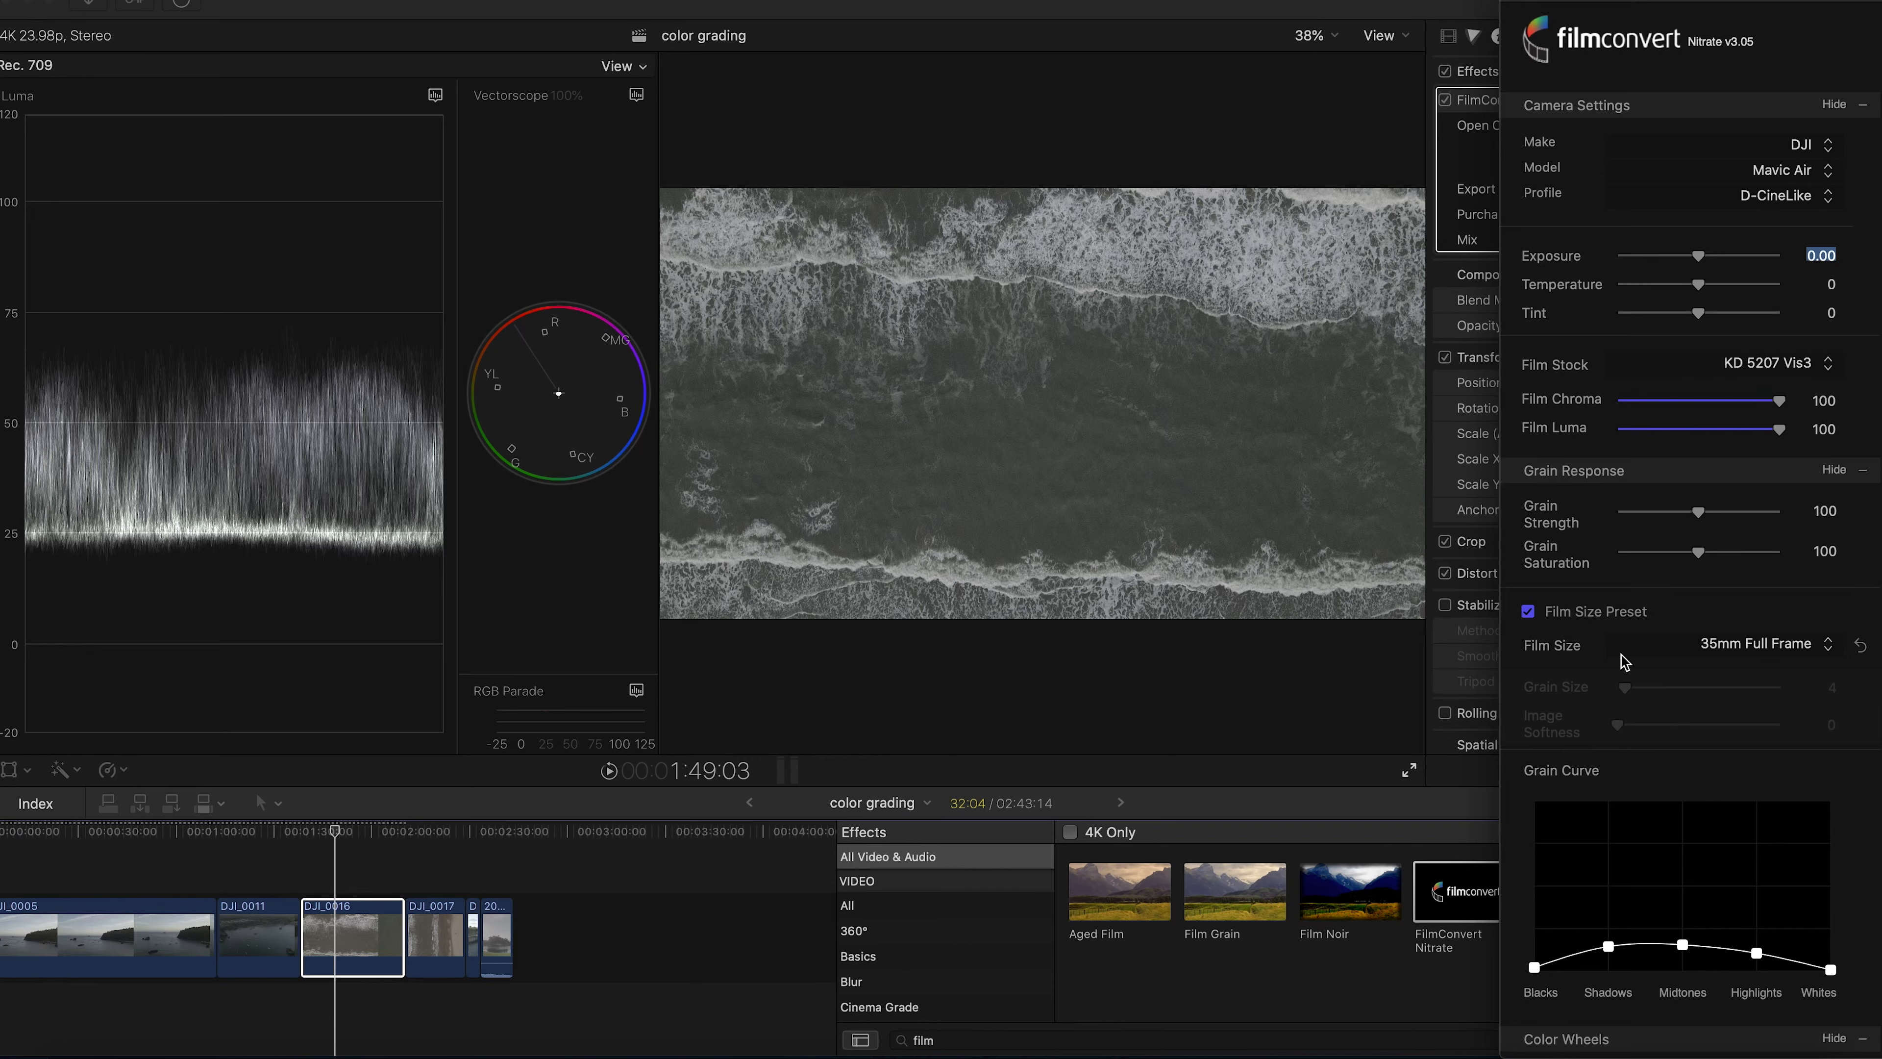
{"action": "scroll", "coordinate": [1622, 662], "scroll_direction": "down", "scroll_amount": 10}
{"action": "scroll", "coordinate": [1623, 662], "scroll_direction": "down", "scroll_amount": 2}
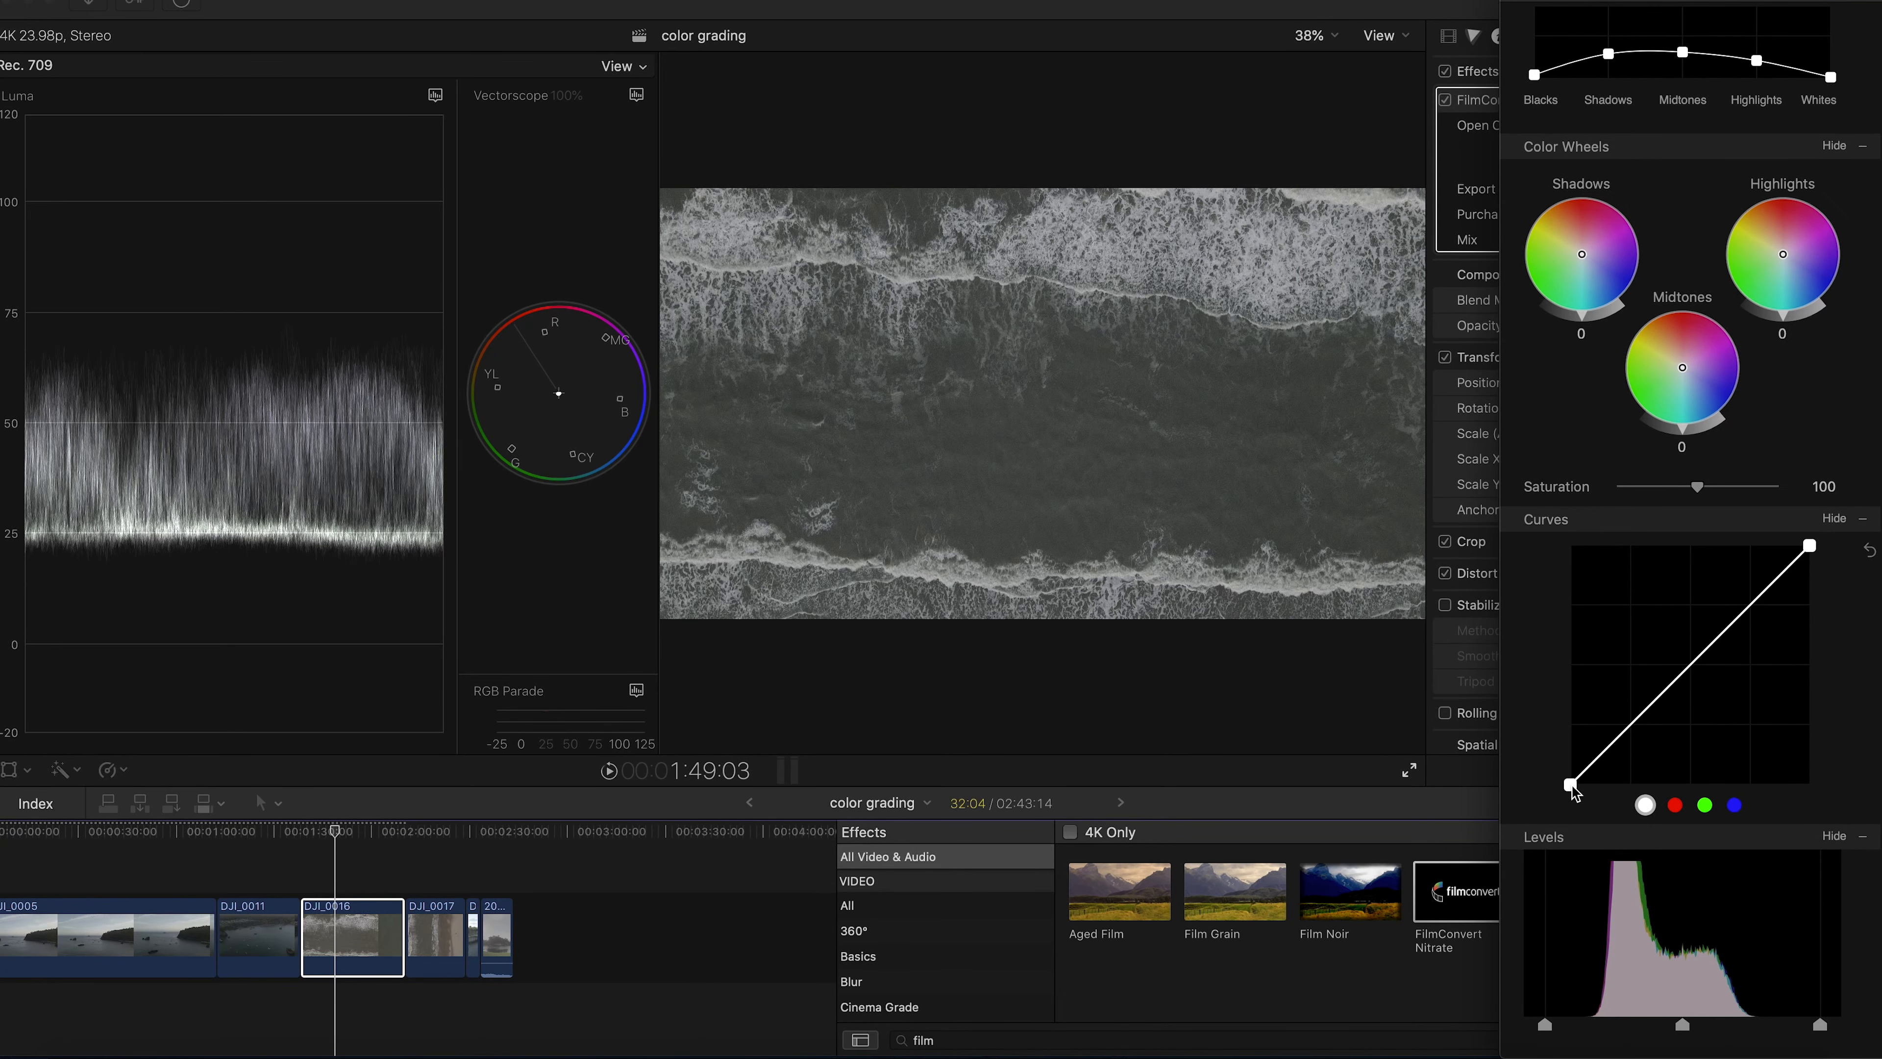
{"action": "left_click_drag", "start_coordinate": [1572, 788], "coordinate": [1624, 795]}
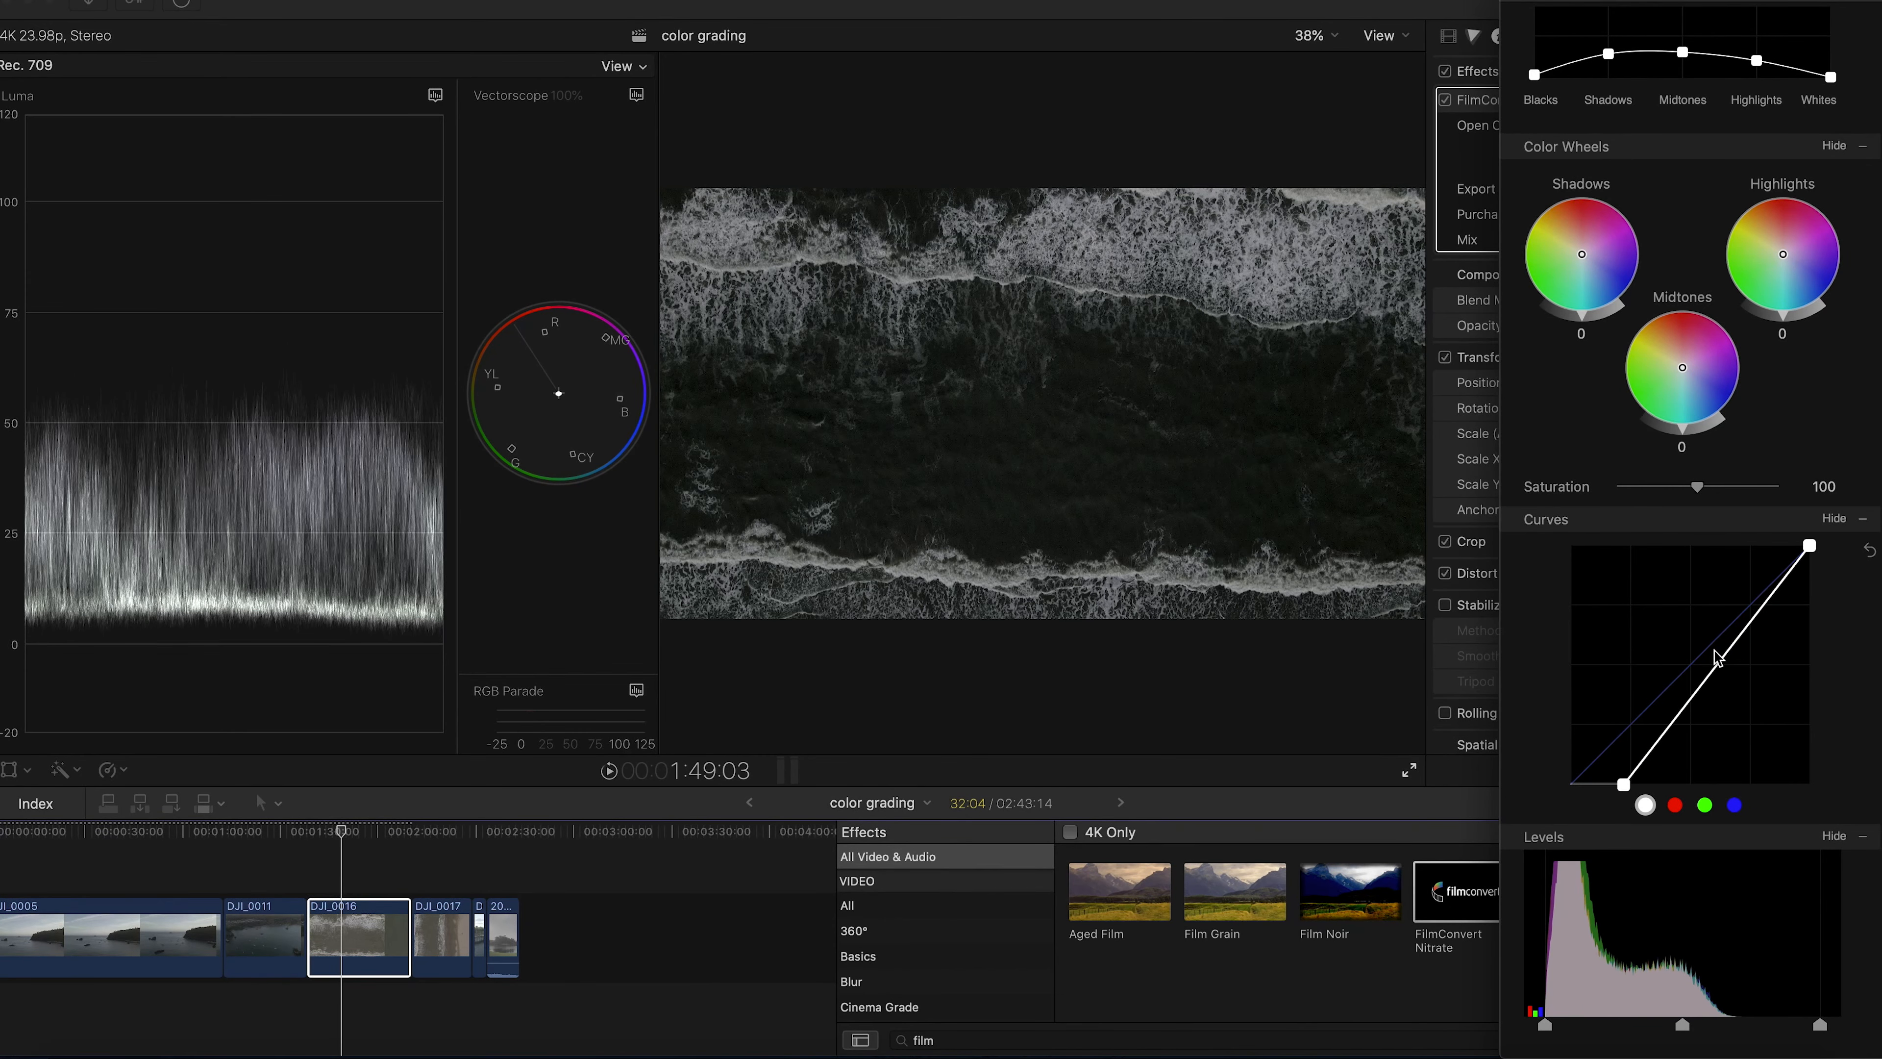
{"action": "left_click_drag", "start_coordinate": [1813, 550], "coordinate": [1740, 547]}
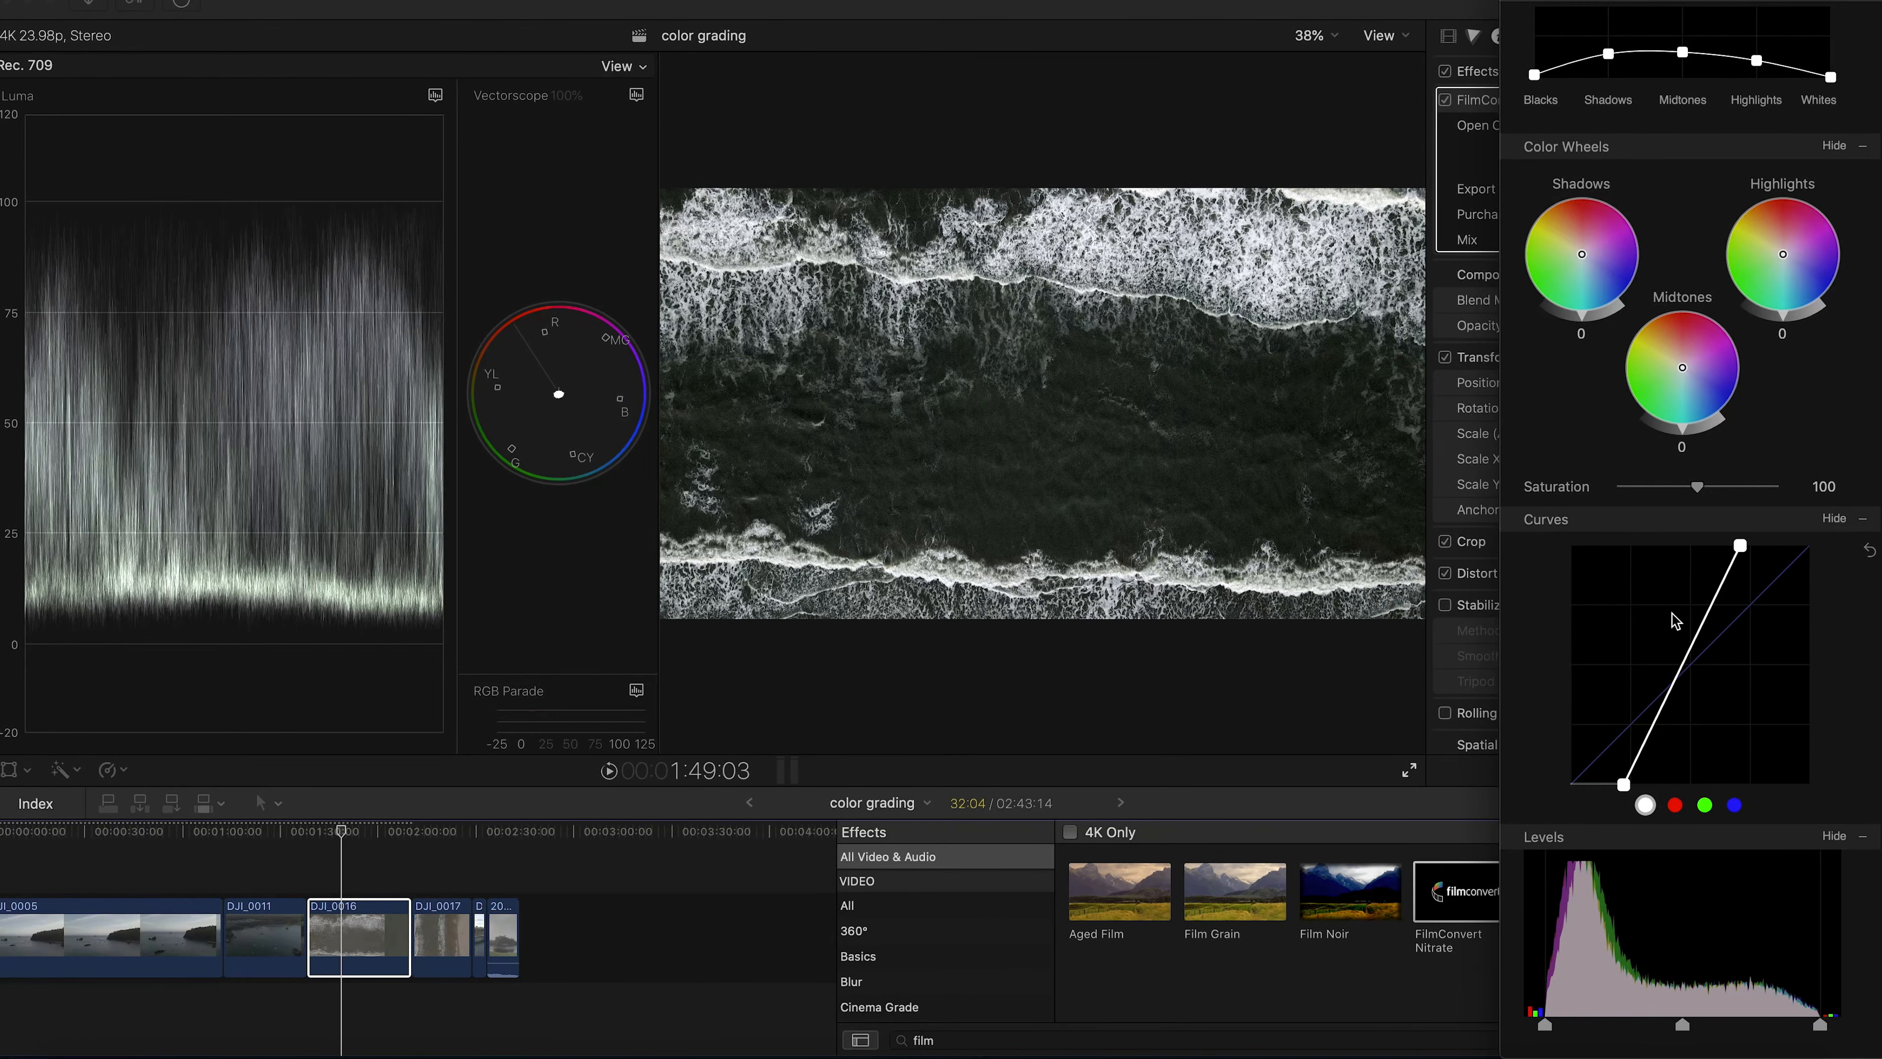
{"action": "left_click_drag", "start_coordinate": [1623, 784], "coordinate": [1628, 787]}
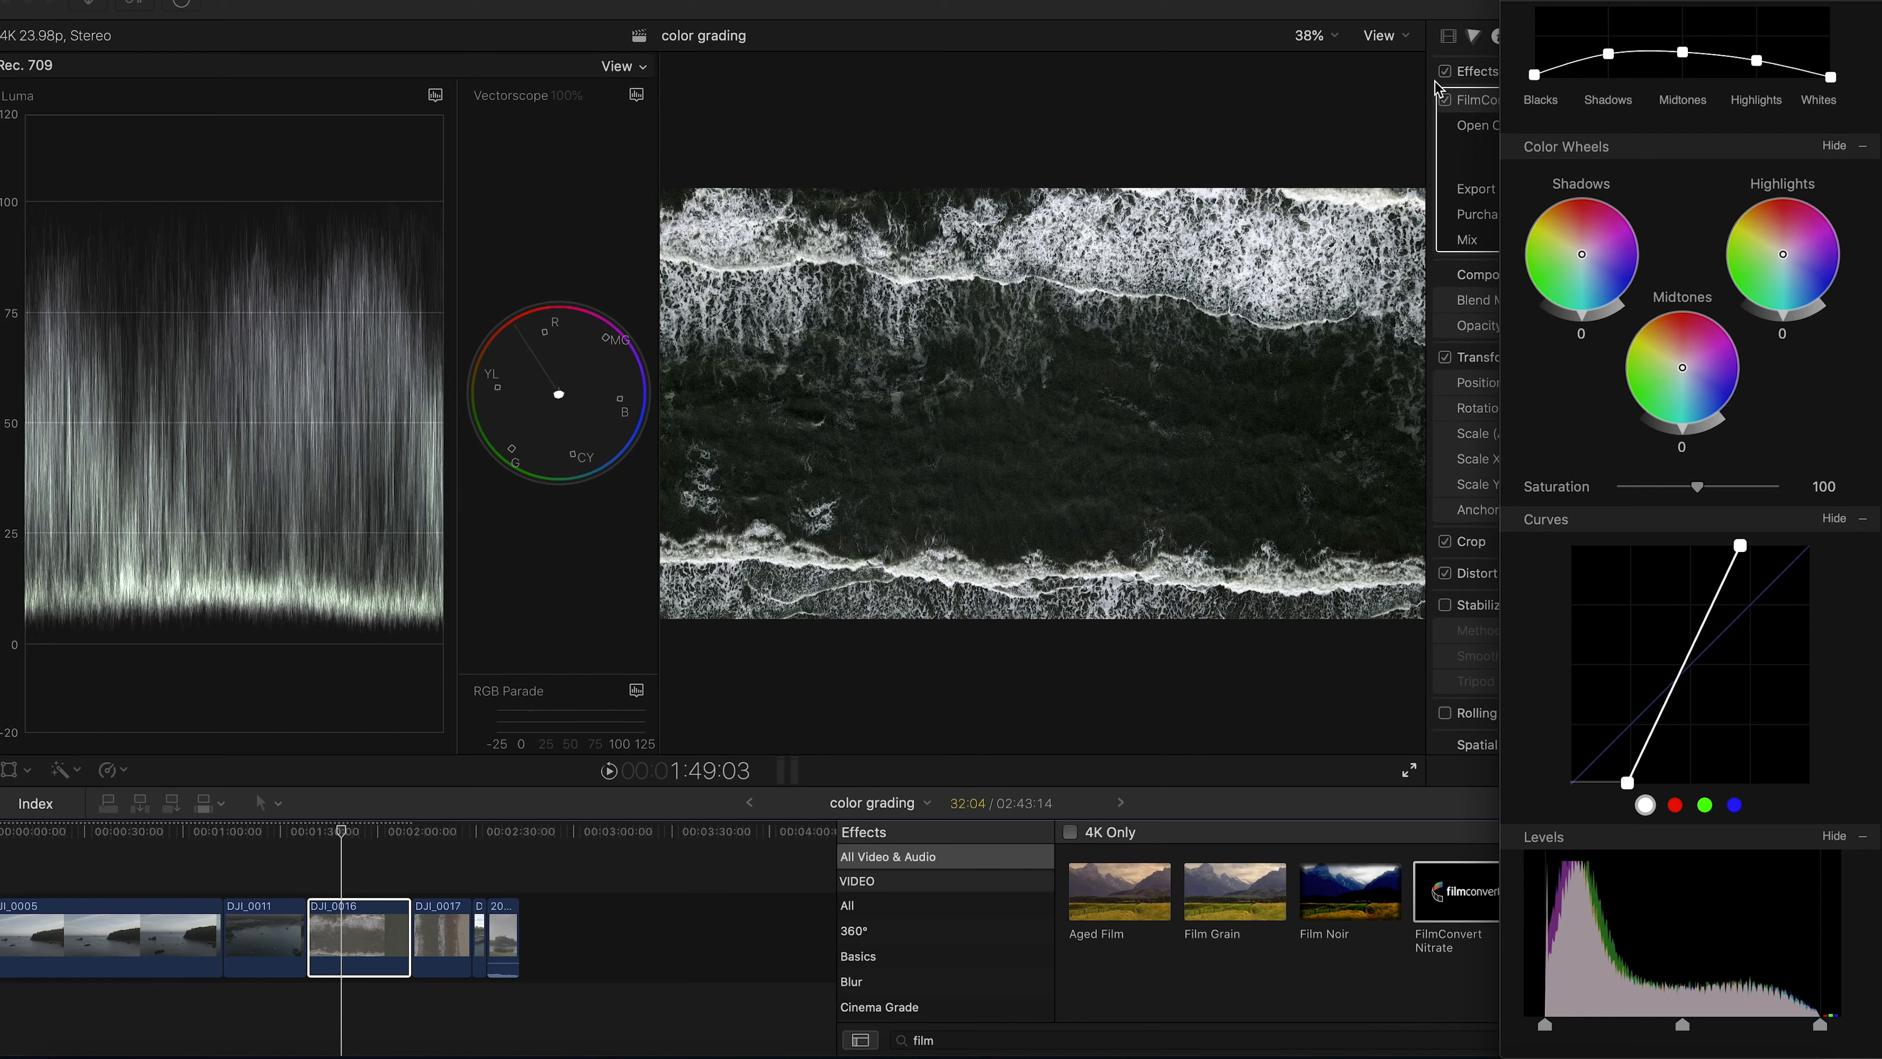
{"action": "left_click", "coordinate": [1443, 100]}
{"action": "left_click", "coordinate": [1445, 101]}
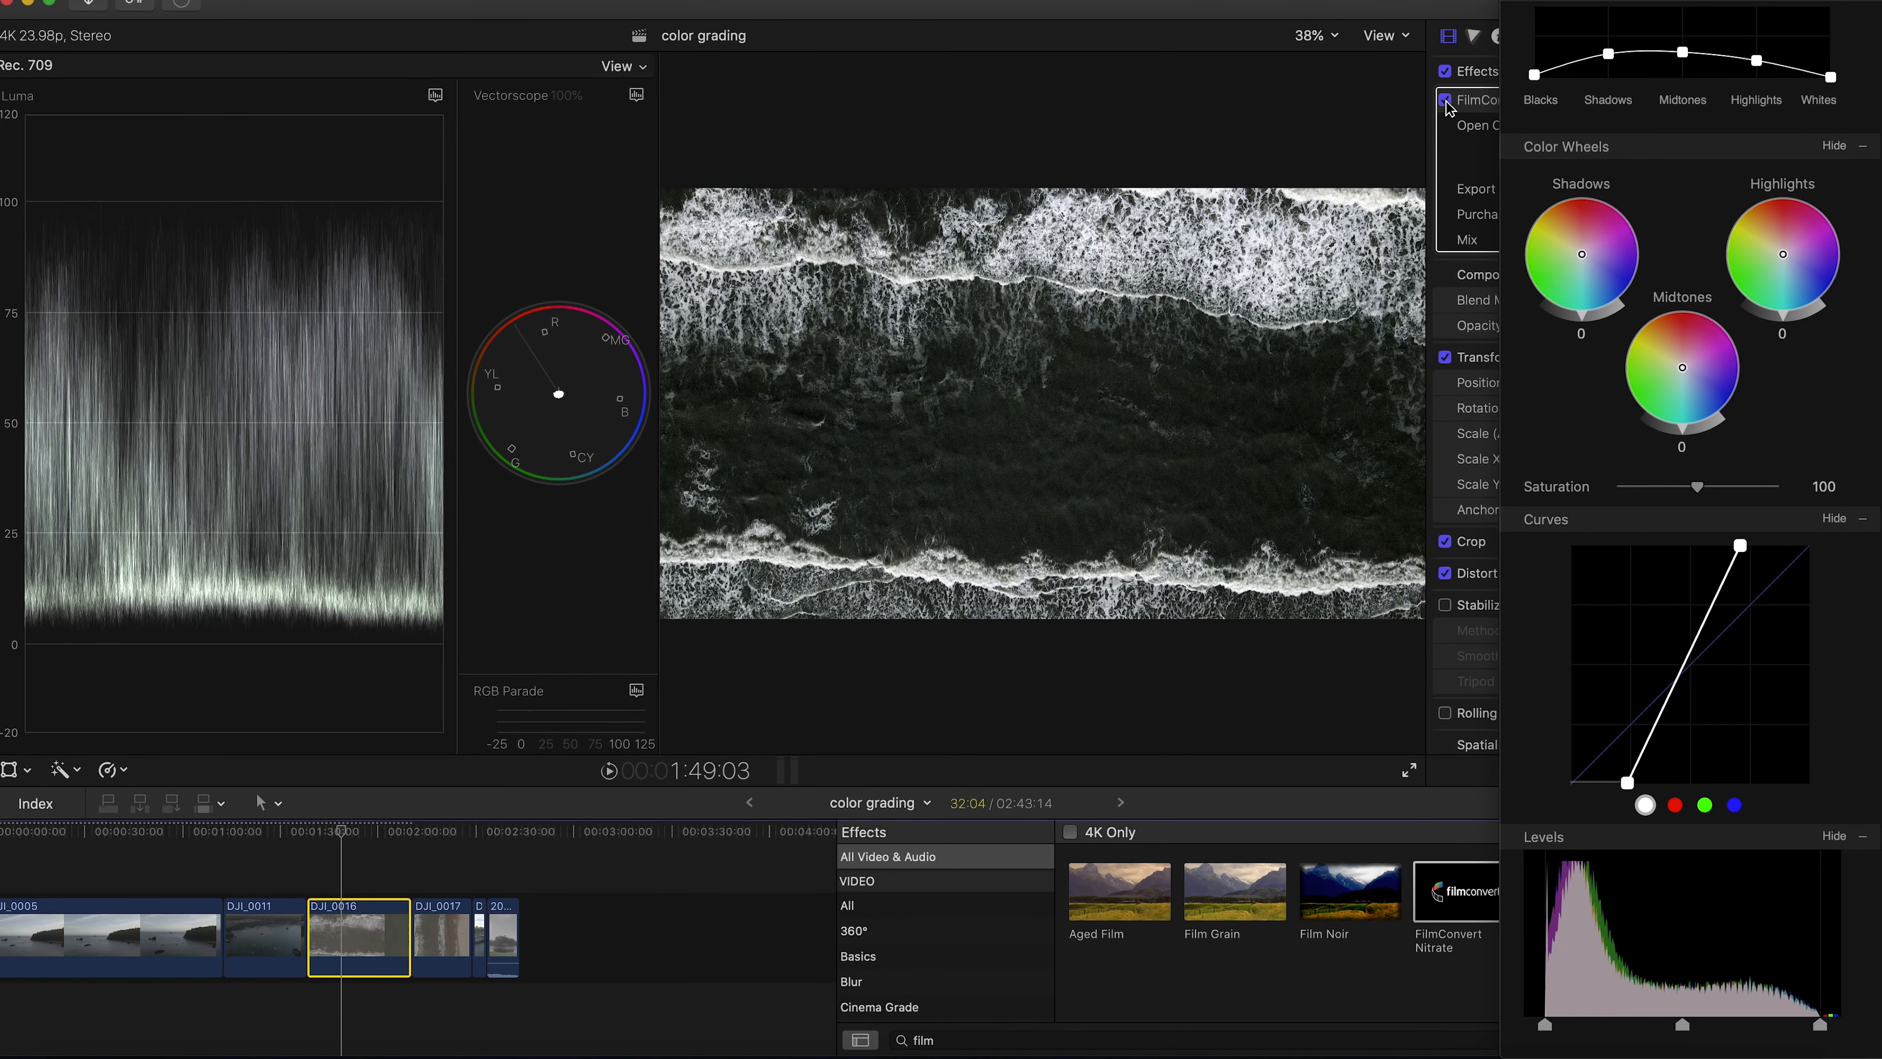
Add a middle point to the curve, shift it slightly to darken the midtones, and set Grain Strength to 27
{"action": "left_click", "coordinate": [1686, 662]}
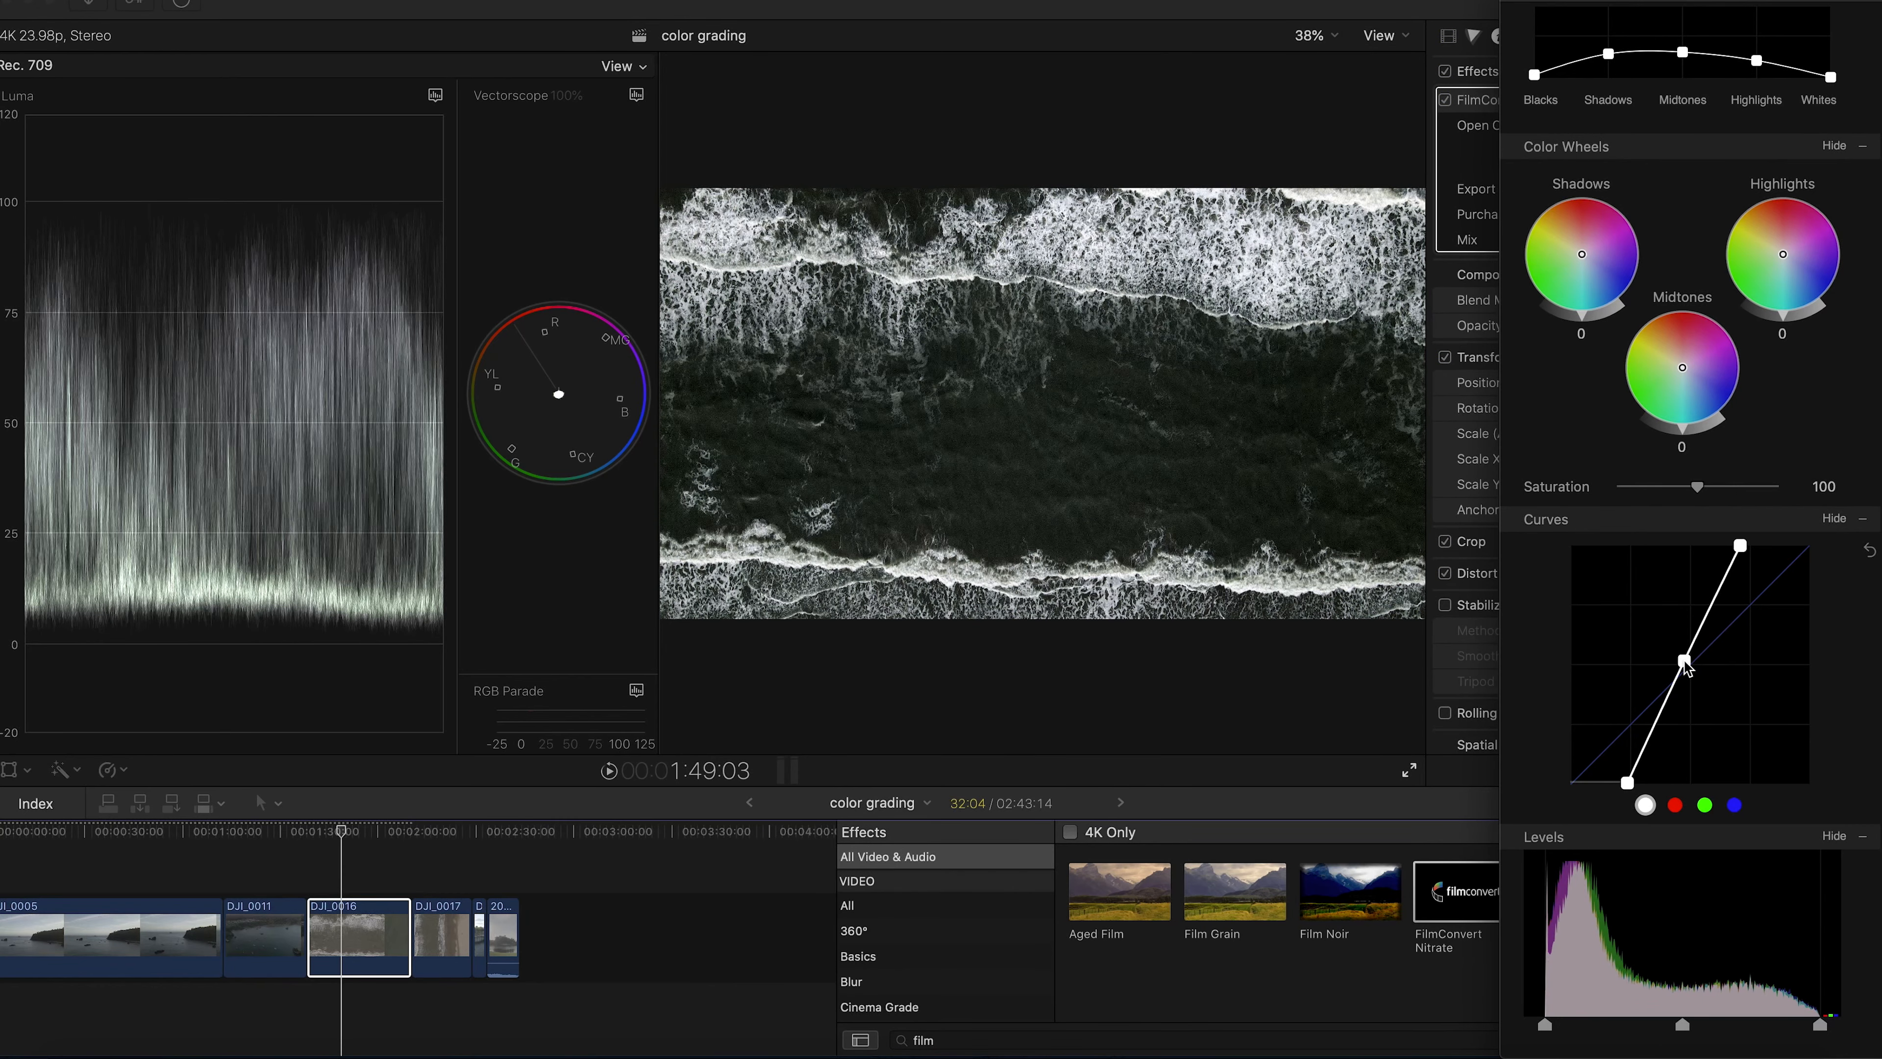
{"action": "left_click_drag", "start_coordinate": [1688, 666], "coordinate": [1696, 664]}
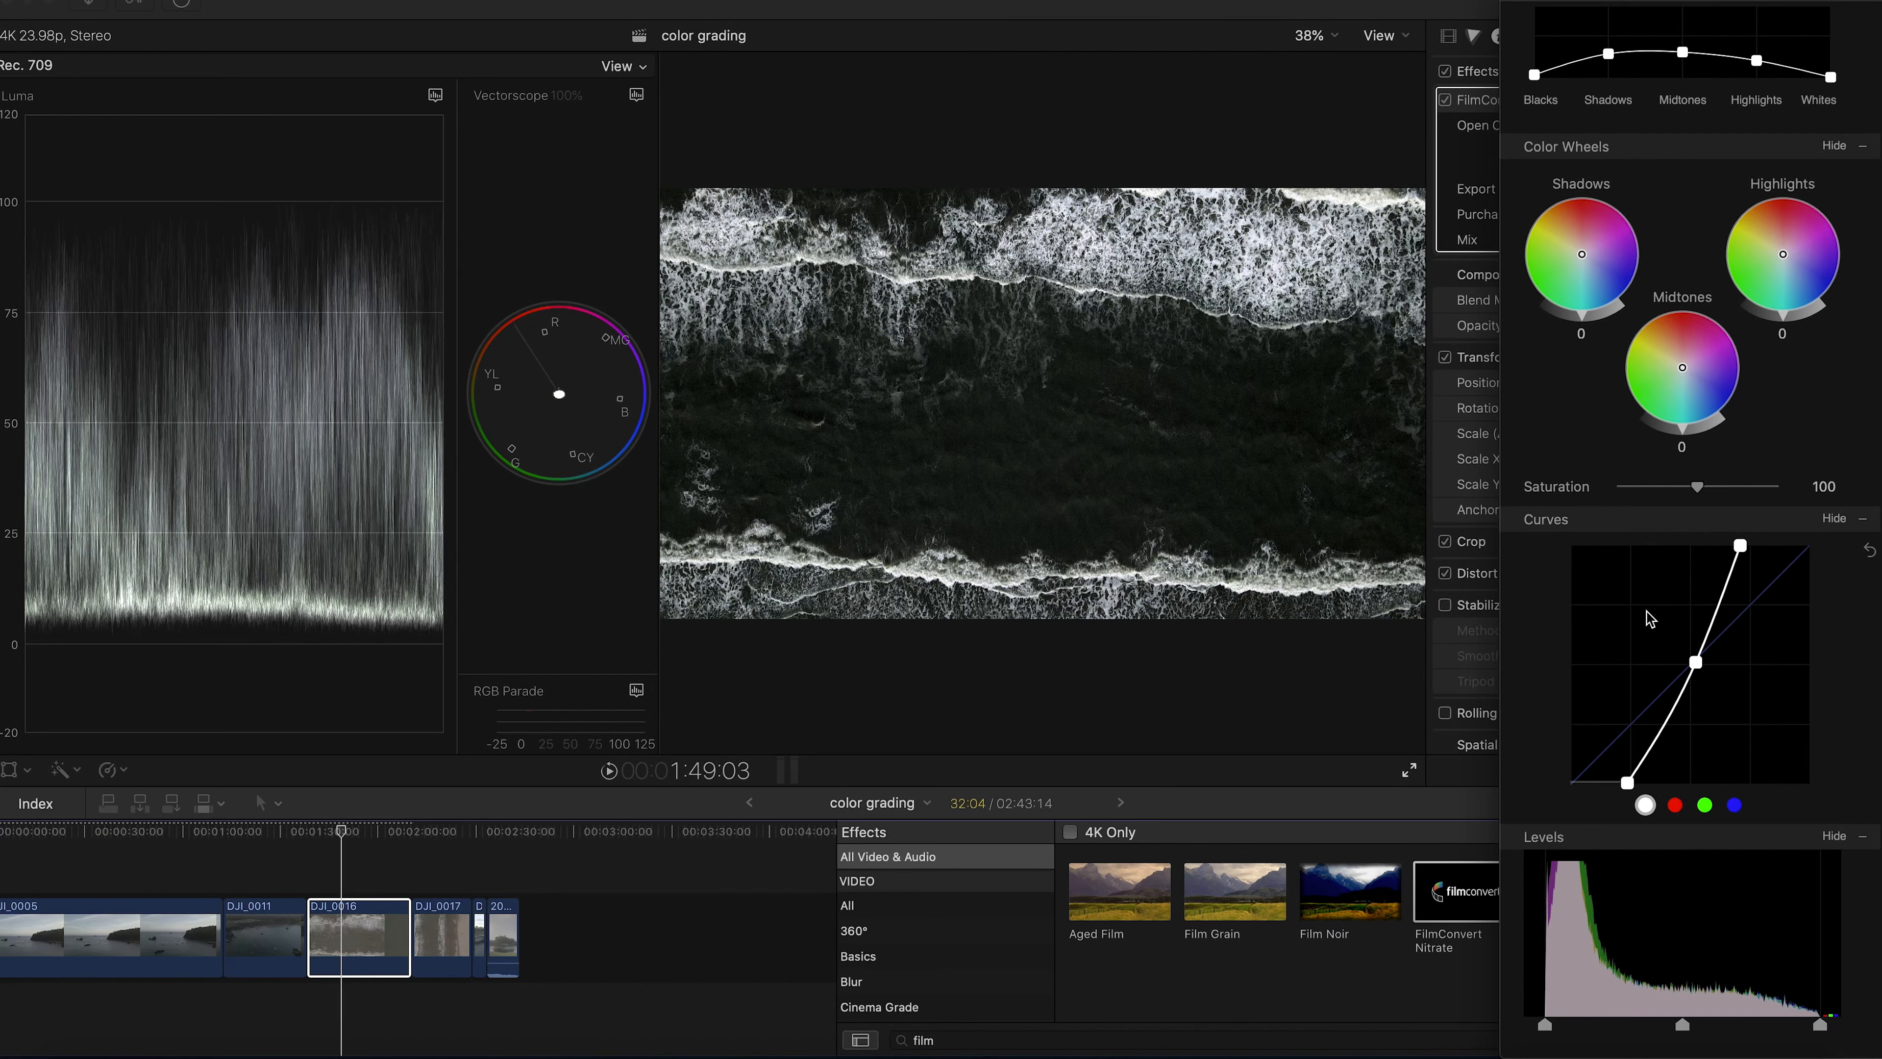
{"action": "scroll", "coordinate": [1664, 571], "scroll_direction": "up", "scroll_amount": 15}
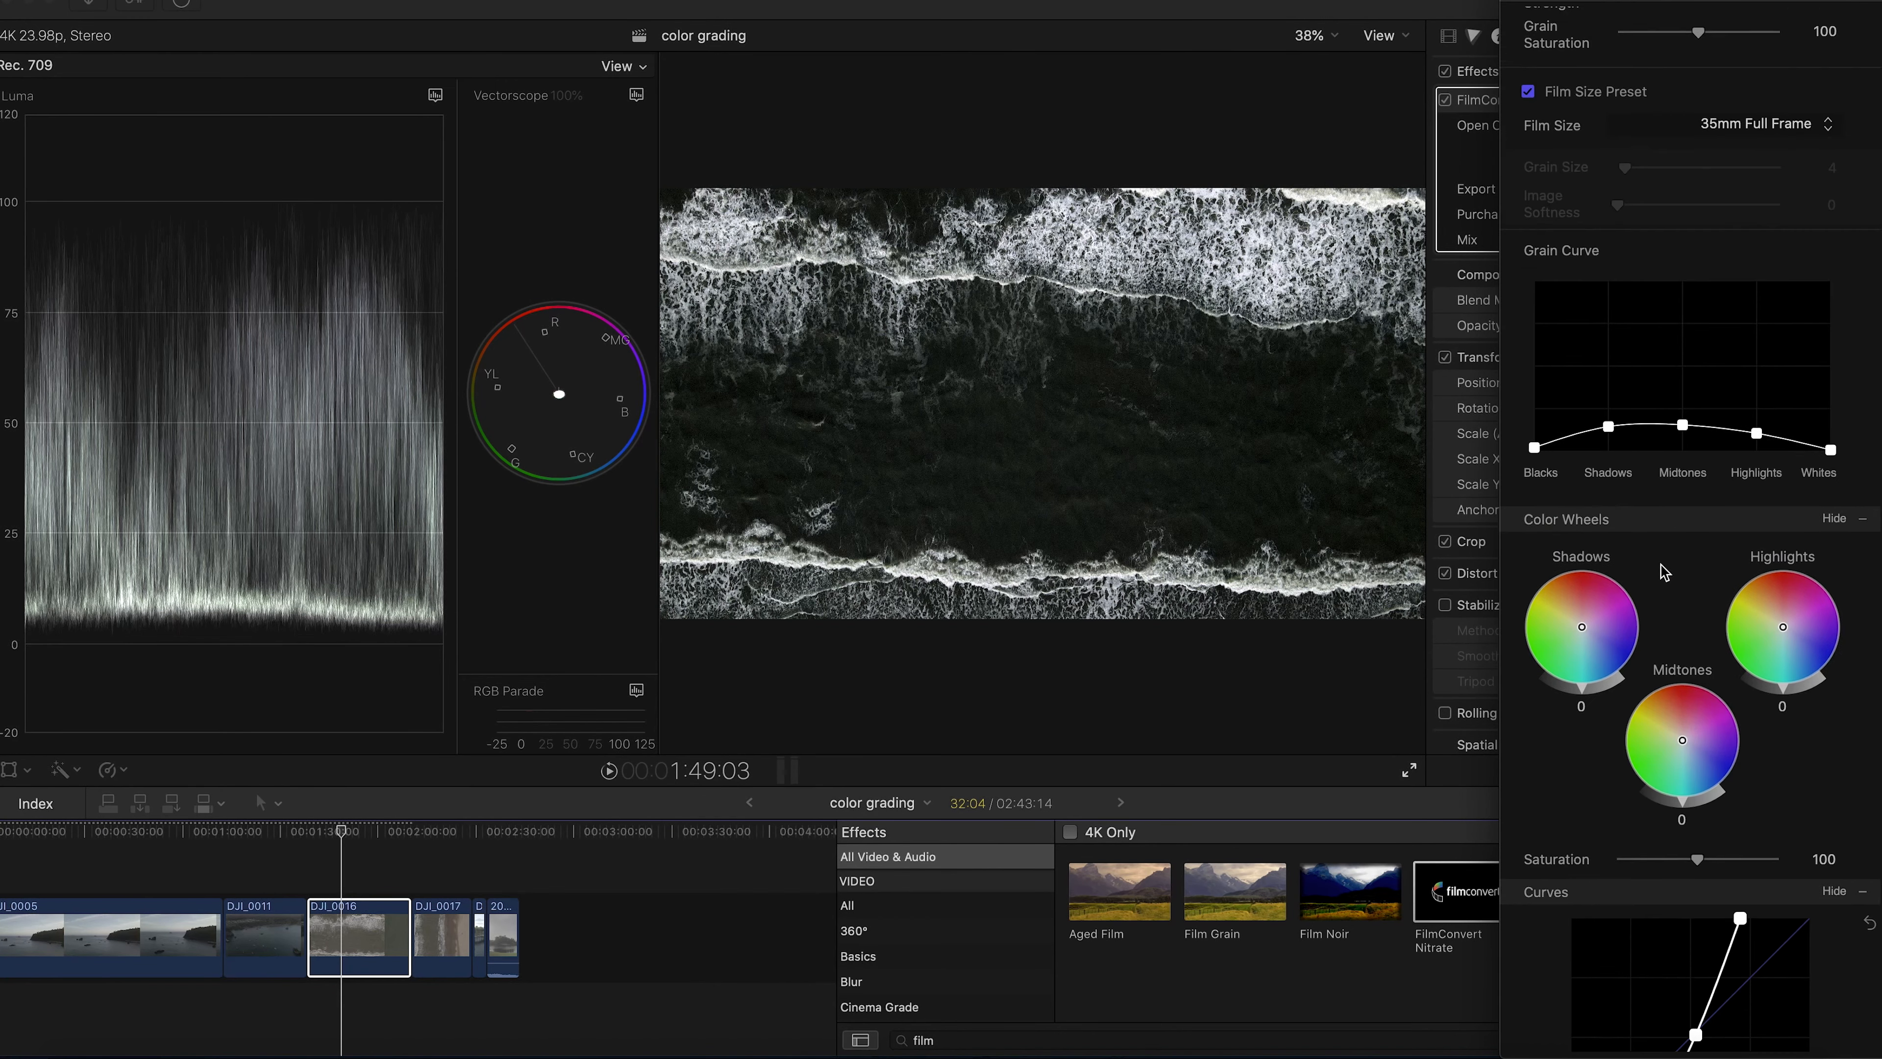
{"action": "left_click_drag", "start_coordinate": [1698, 513], "coordinate": [1644, 528]}
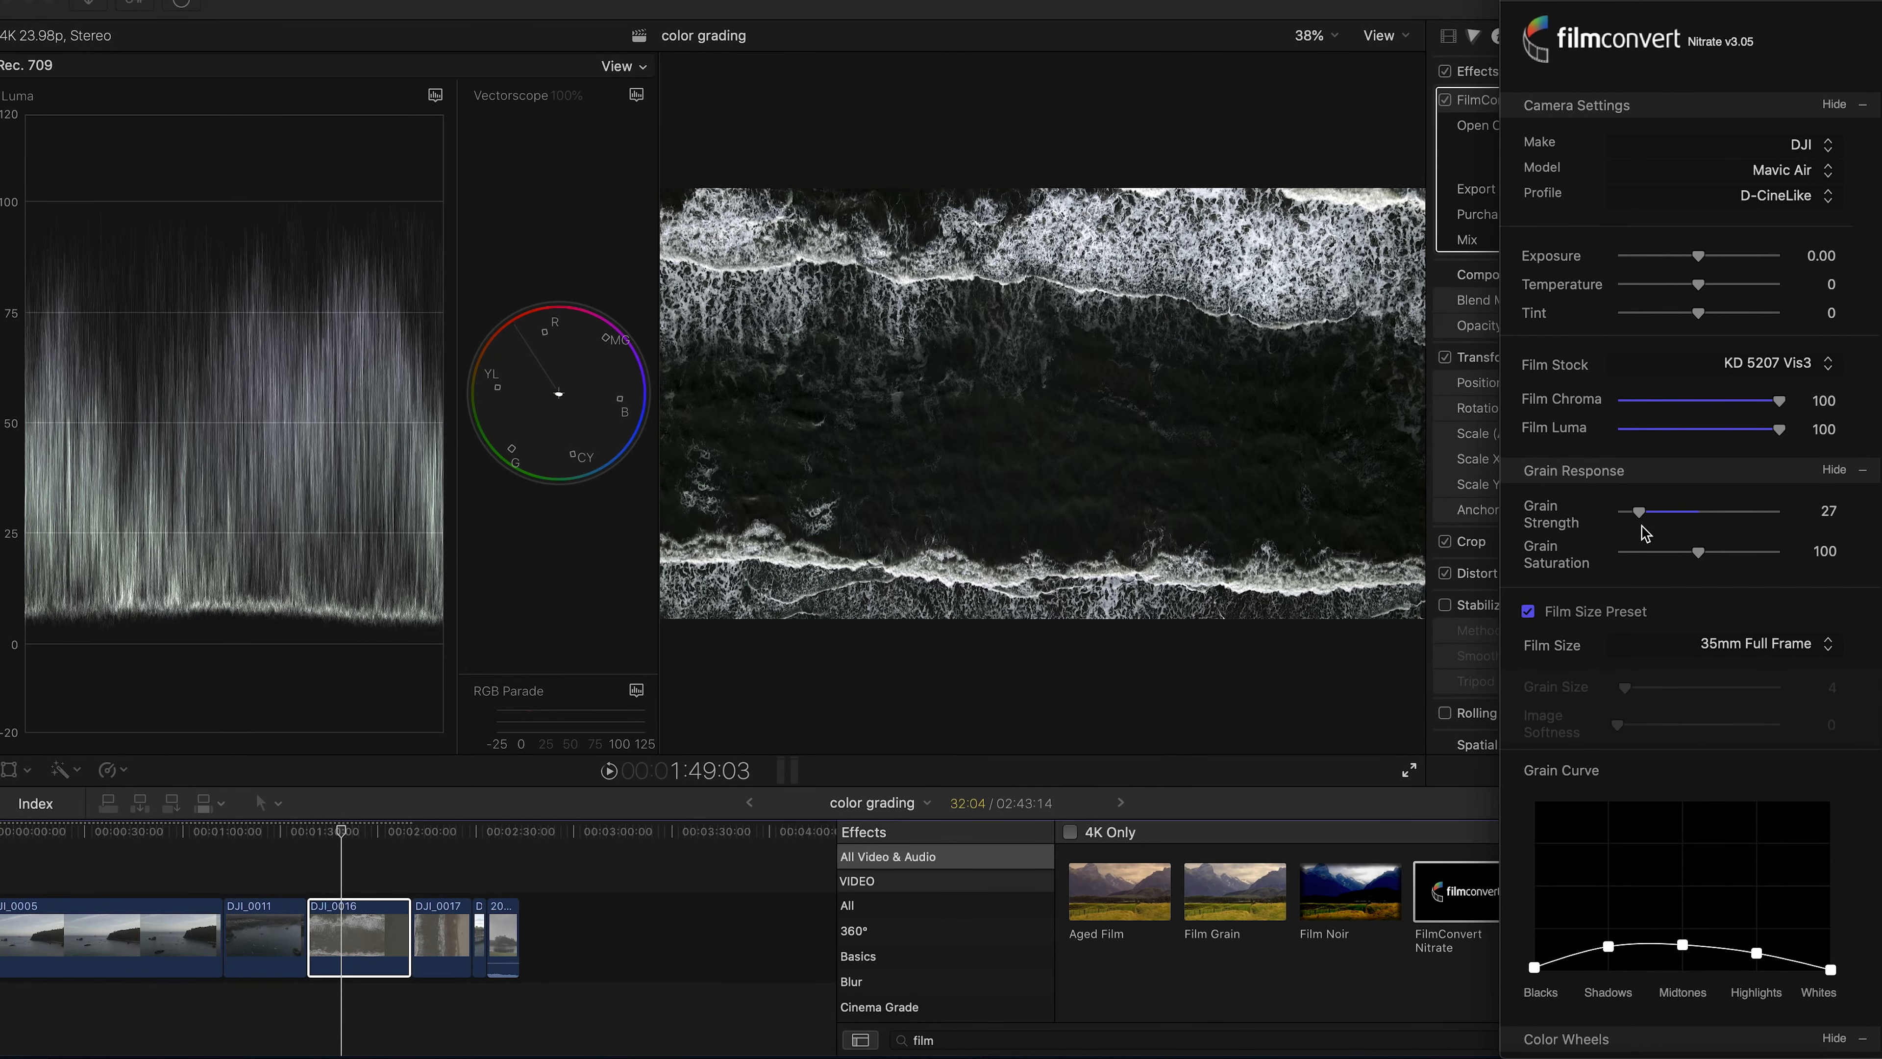
Tint shadows blue, midtones teal and highlights slightly warm with the color wheels, setting the midtone level to -43 and the shadow level to -21
{"action": "scroll", "coordinate": [1639, 681], "scroll_direction": "down", "scroll_amount": 10}
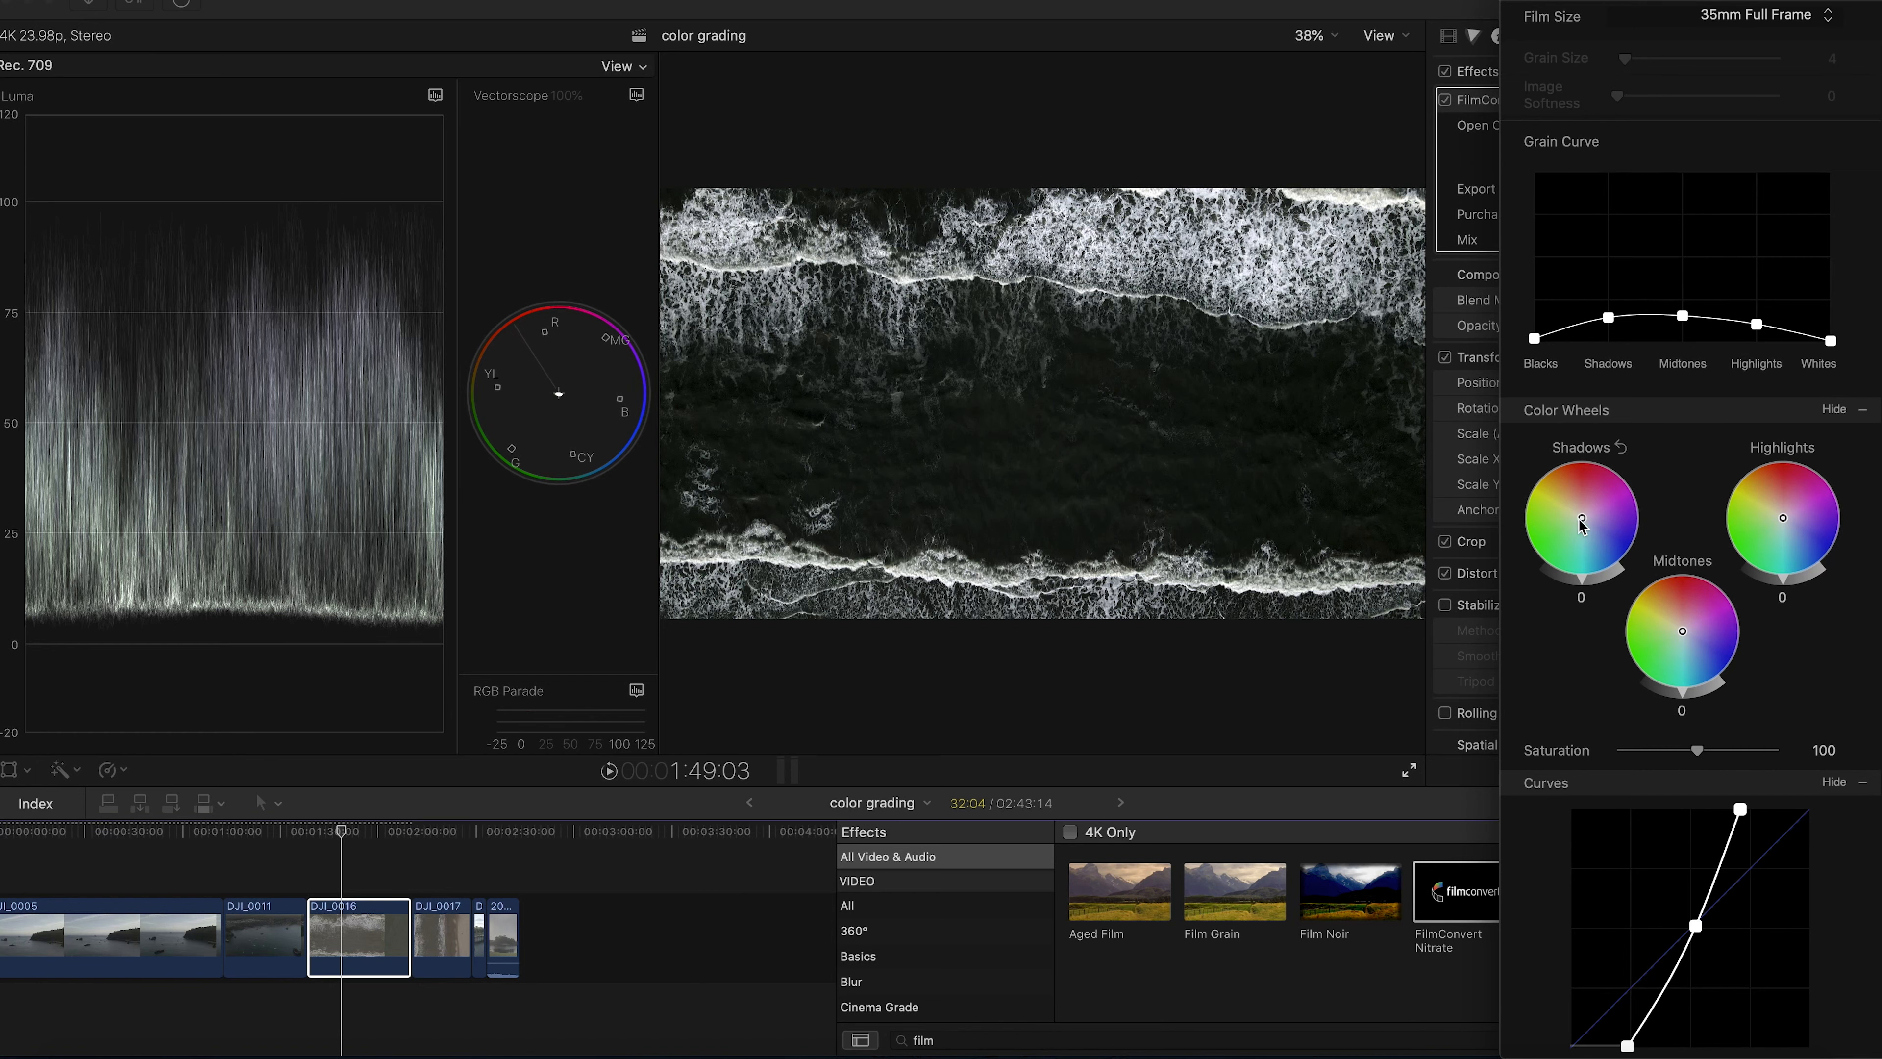
{"action": "left_click_drag", "start_coordinate": [1584, 519], "coordinate": [1595, 552]}
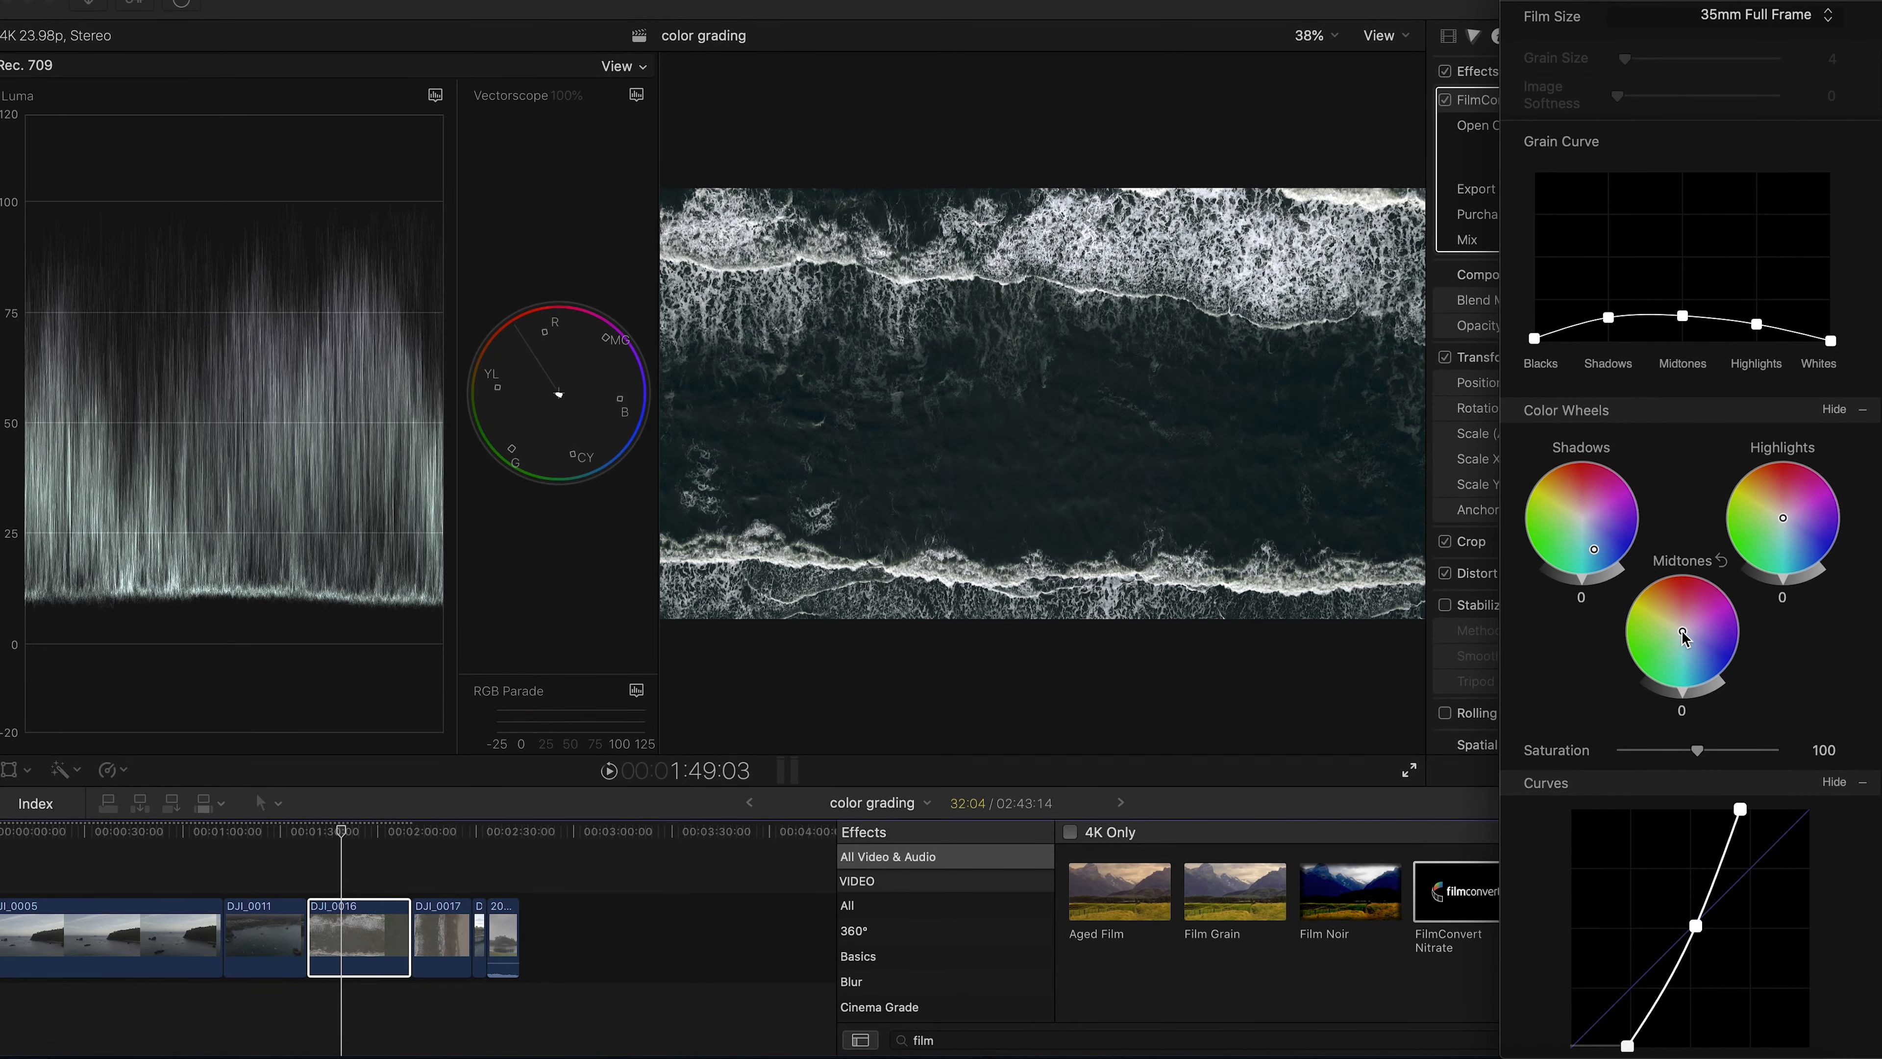
{"action": "left_click_drag", "start_coordinate": [1683, 634], "coordinate": [1685, 661]}
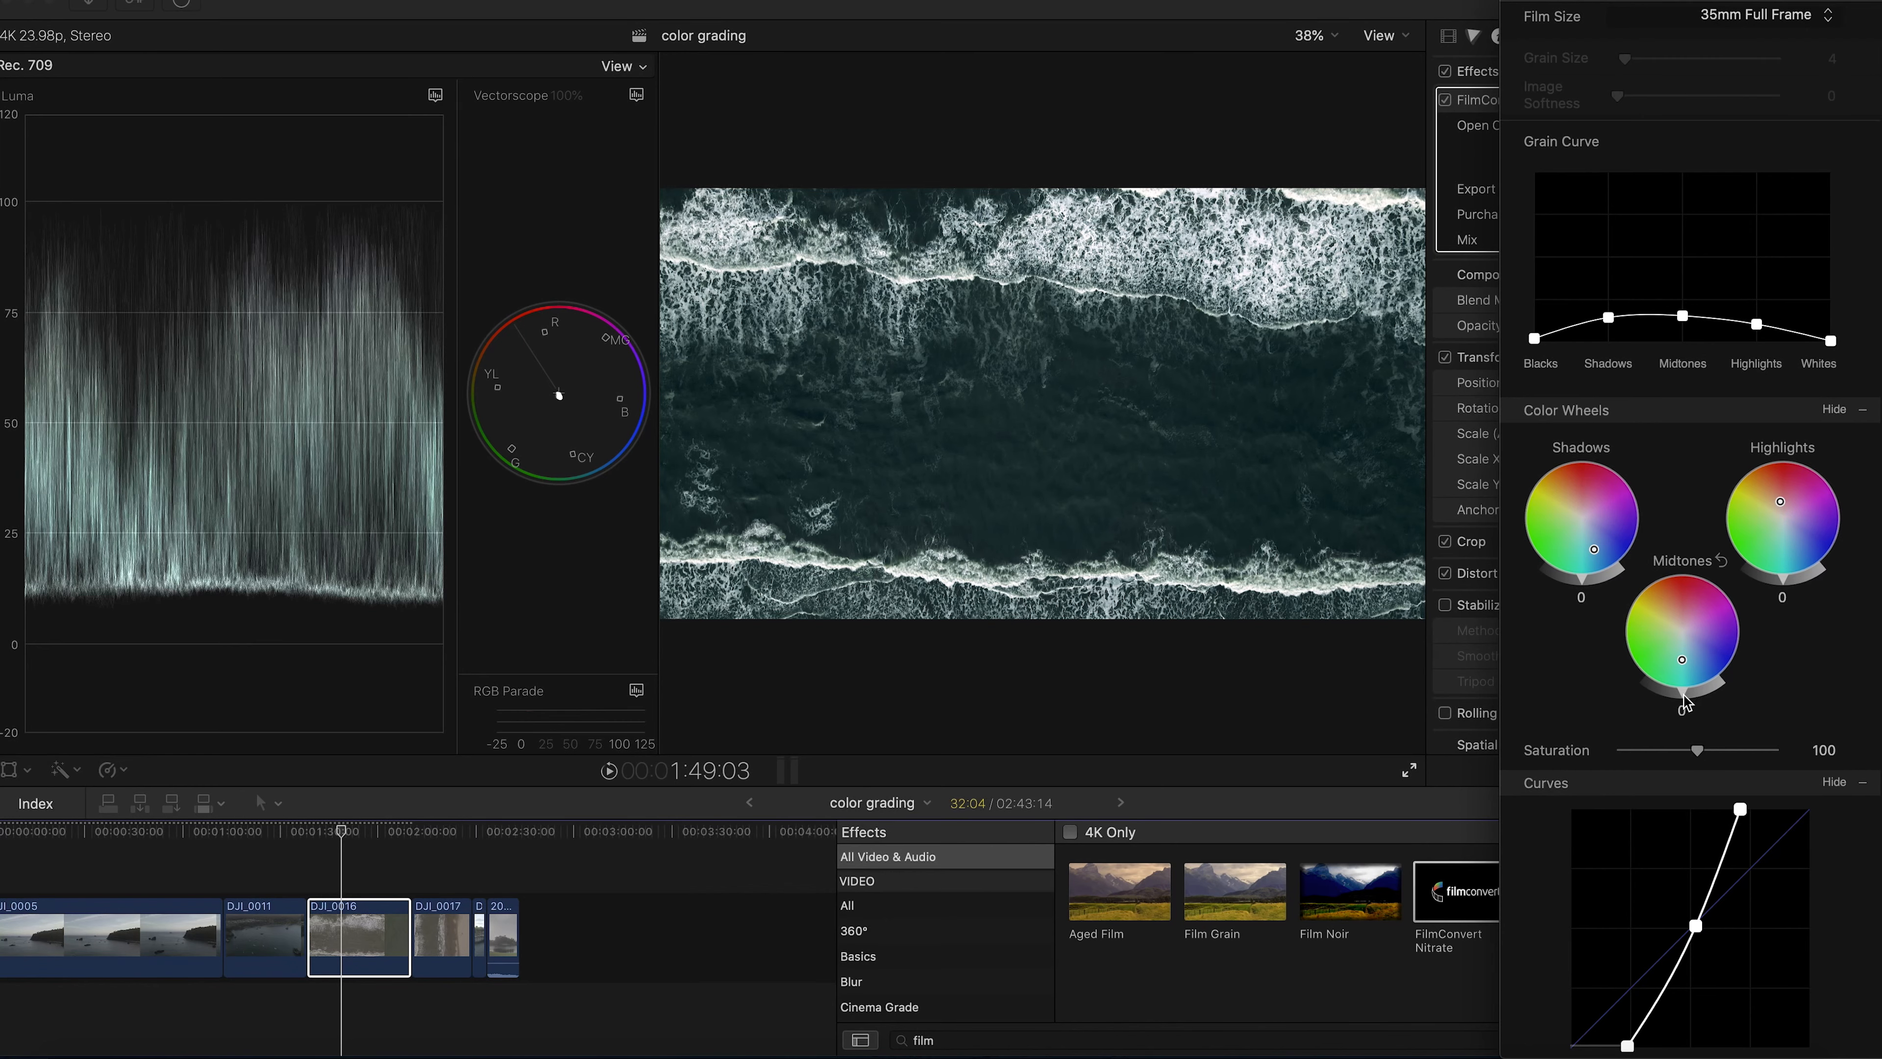
{"action": "left_click_drag", "start_coordinate": [1678, 698], "coordinate": [1660, 714]}
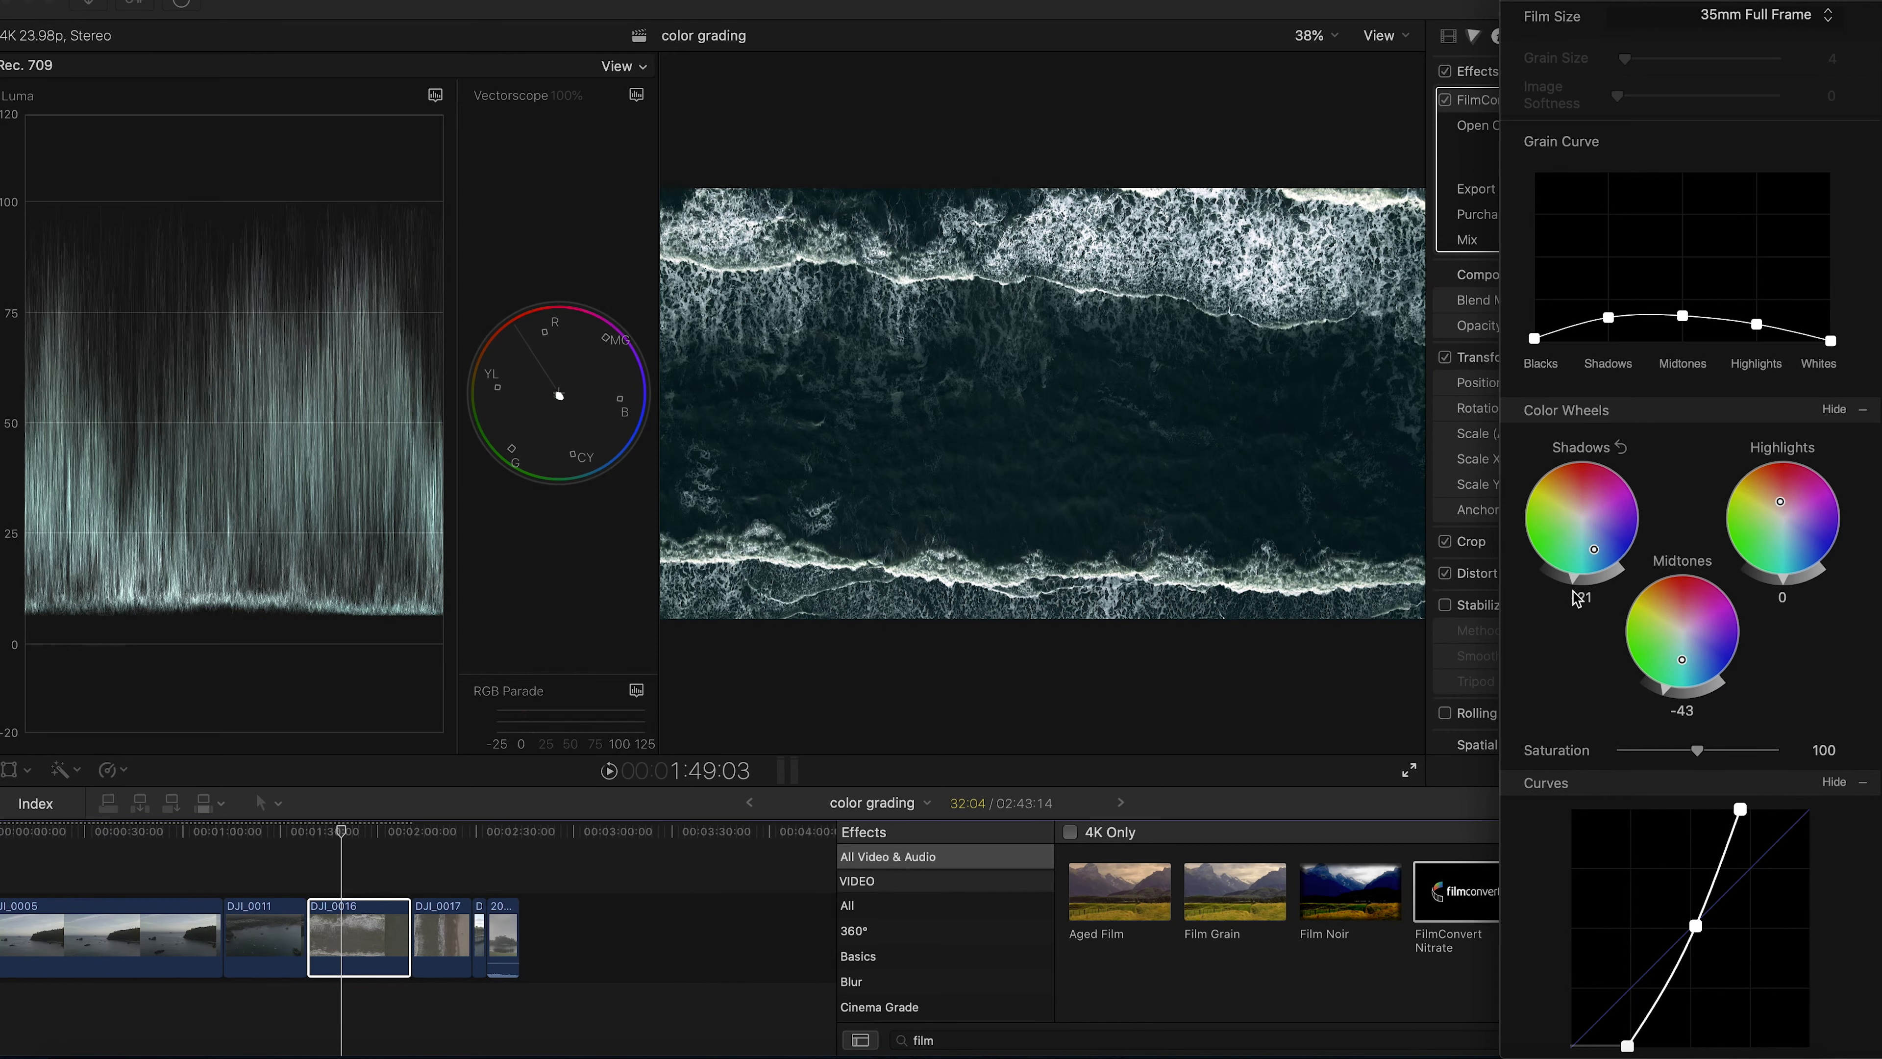
Play back the graded DJI_0016 clip and compare it with and without the FilmConvert effect
{"action": "left_click", "coordinate": [333, 856]}
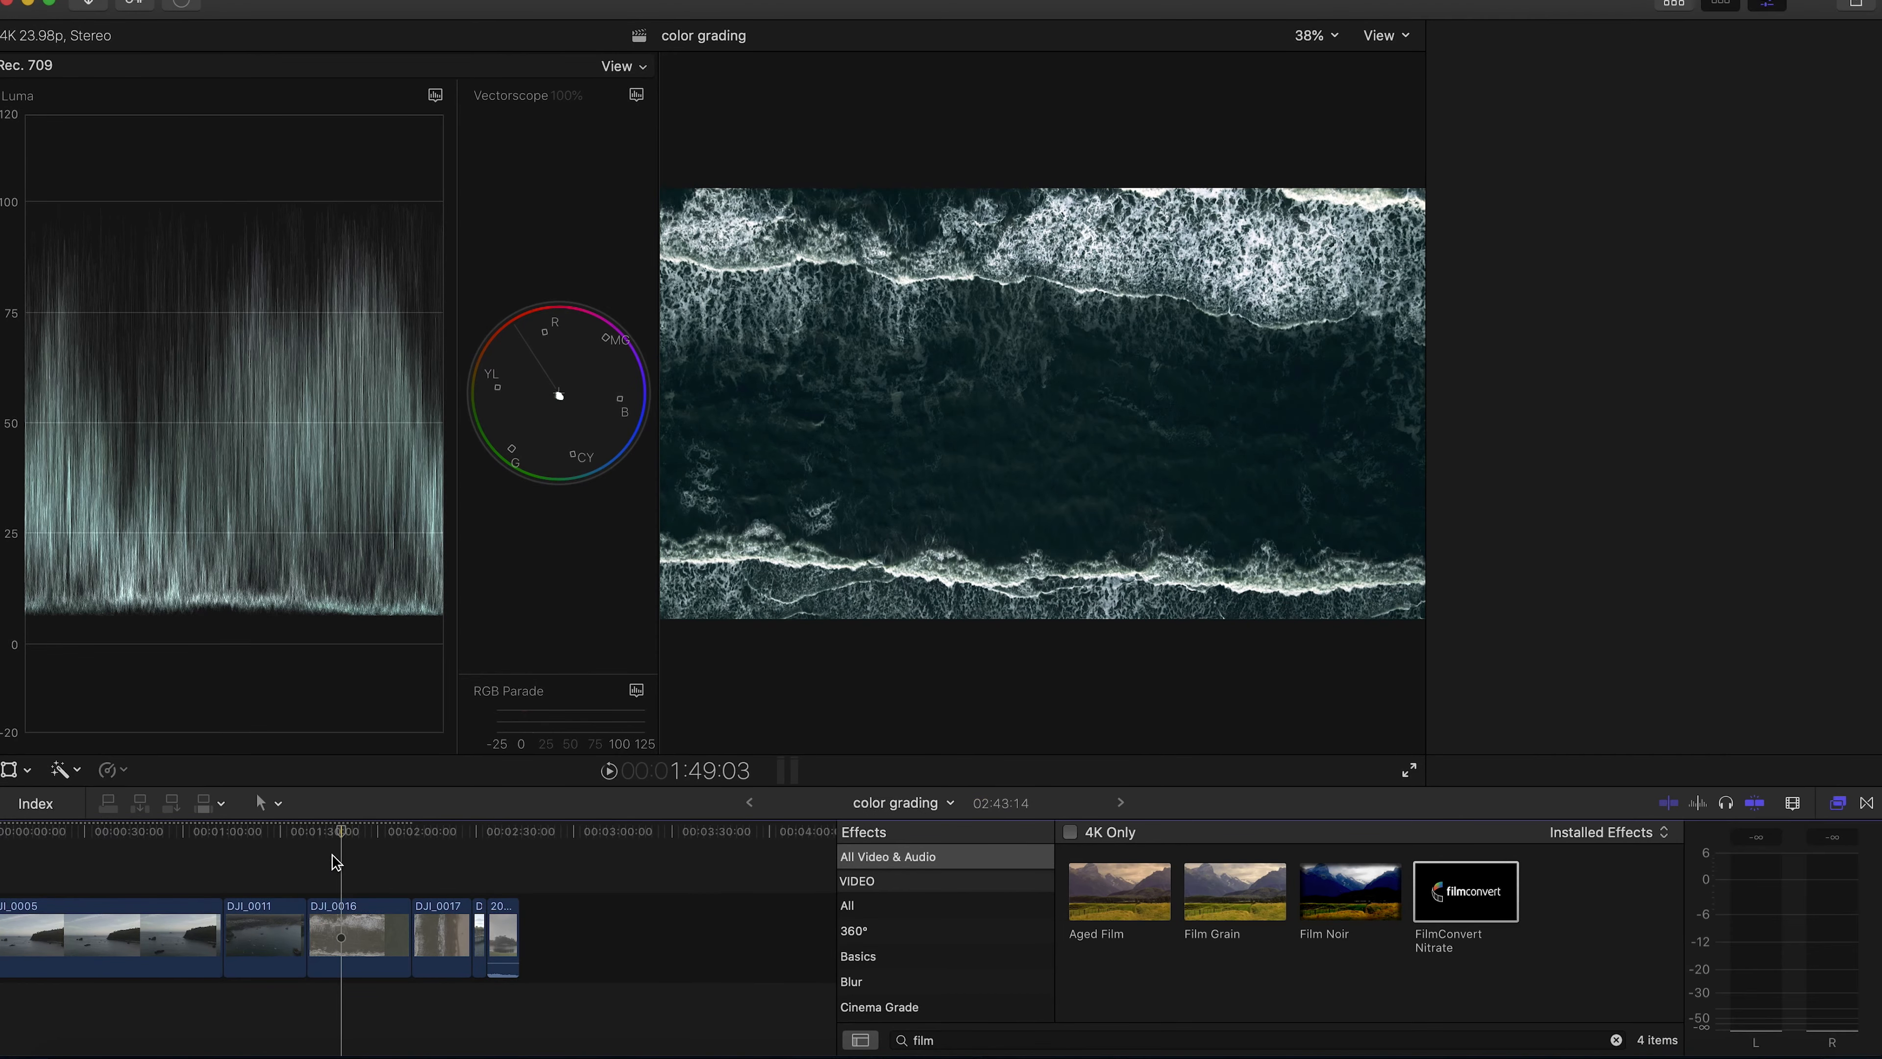
{"action": "key", "text": "space"}
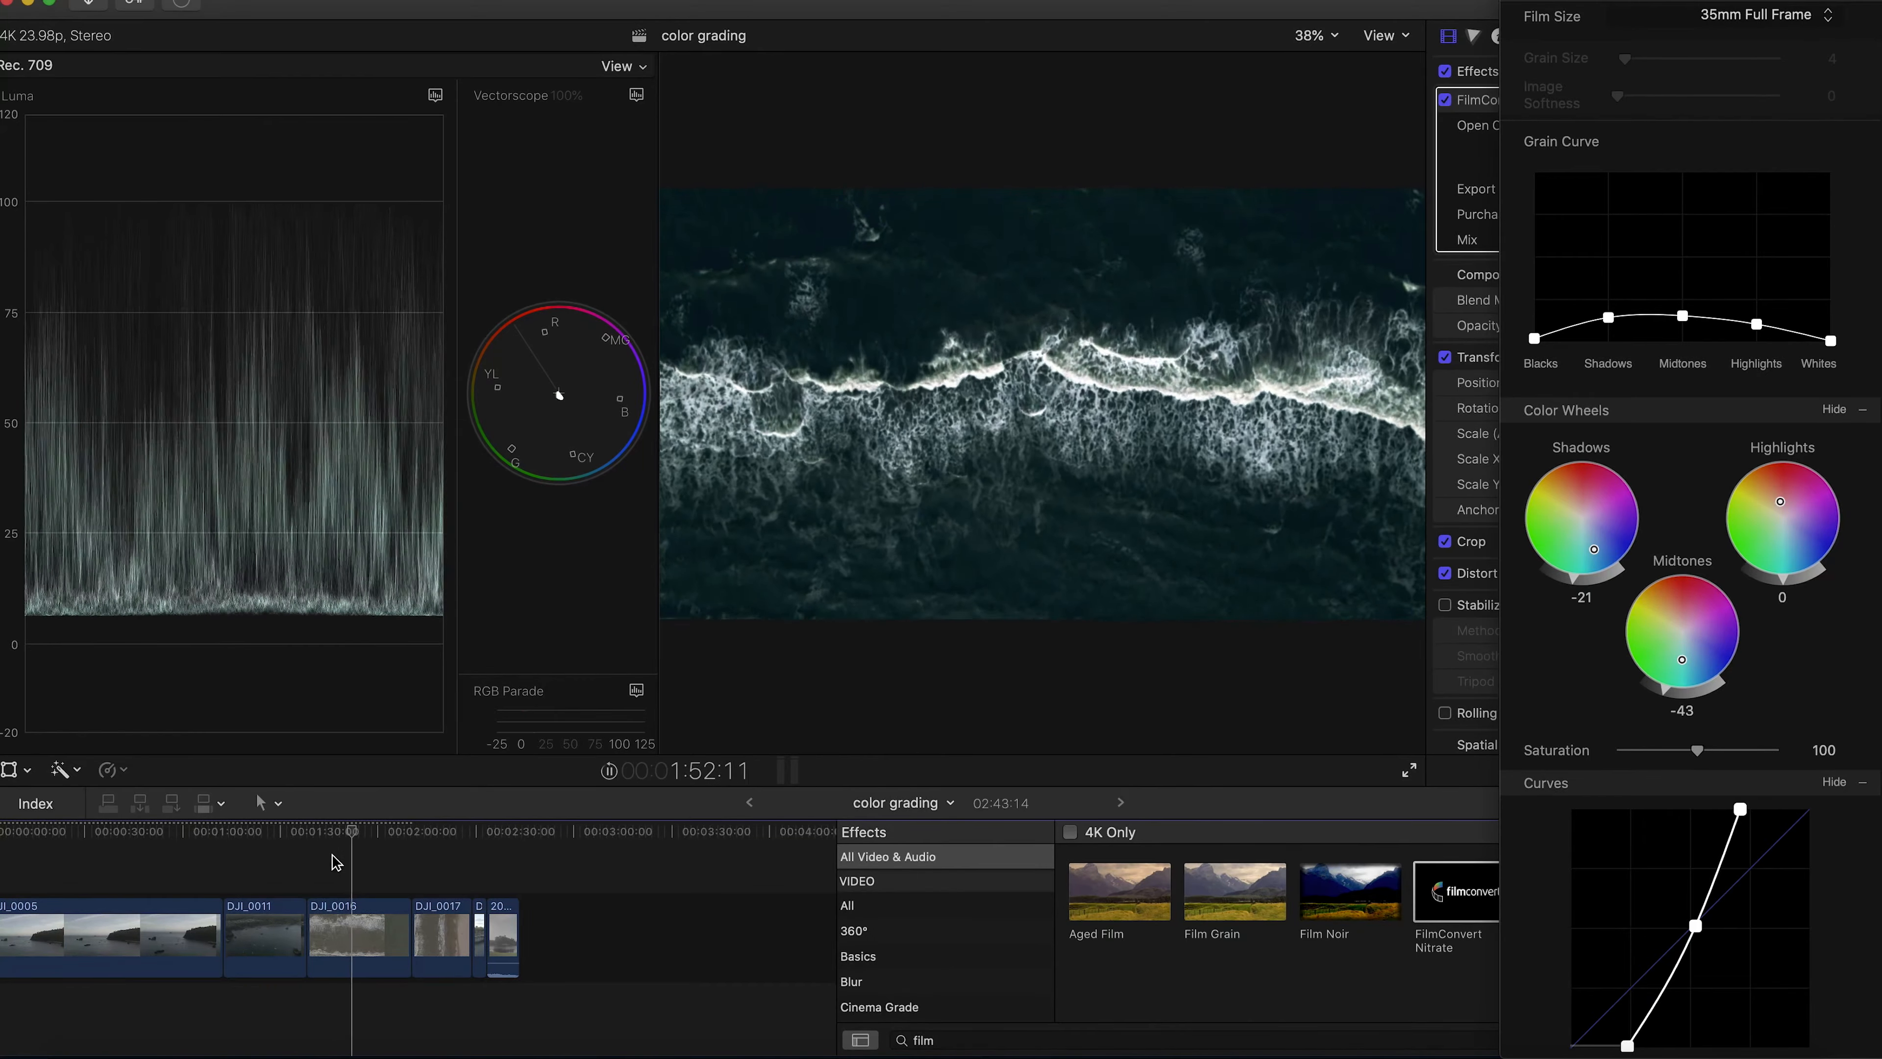
{"action": "key", "text": "space"}
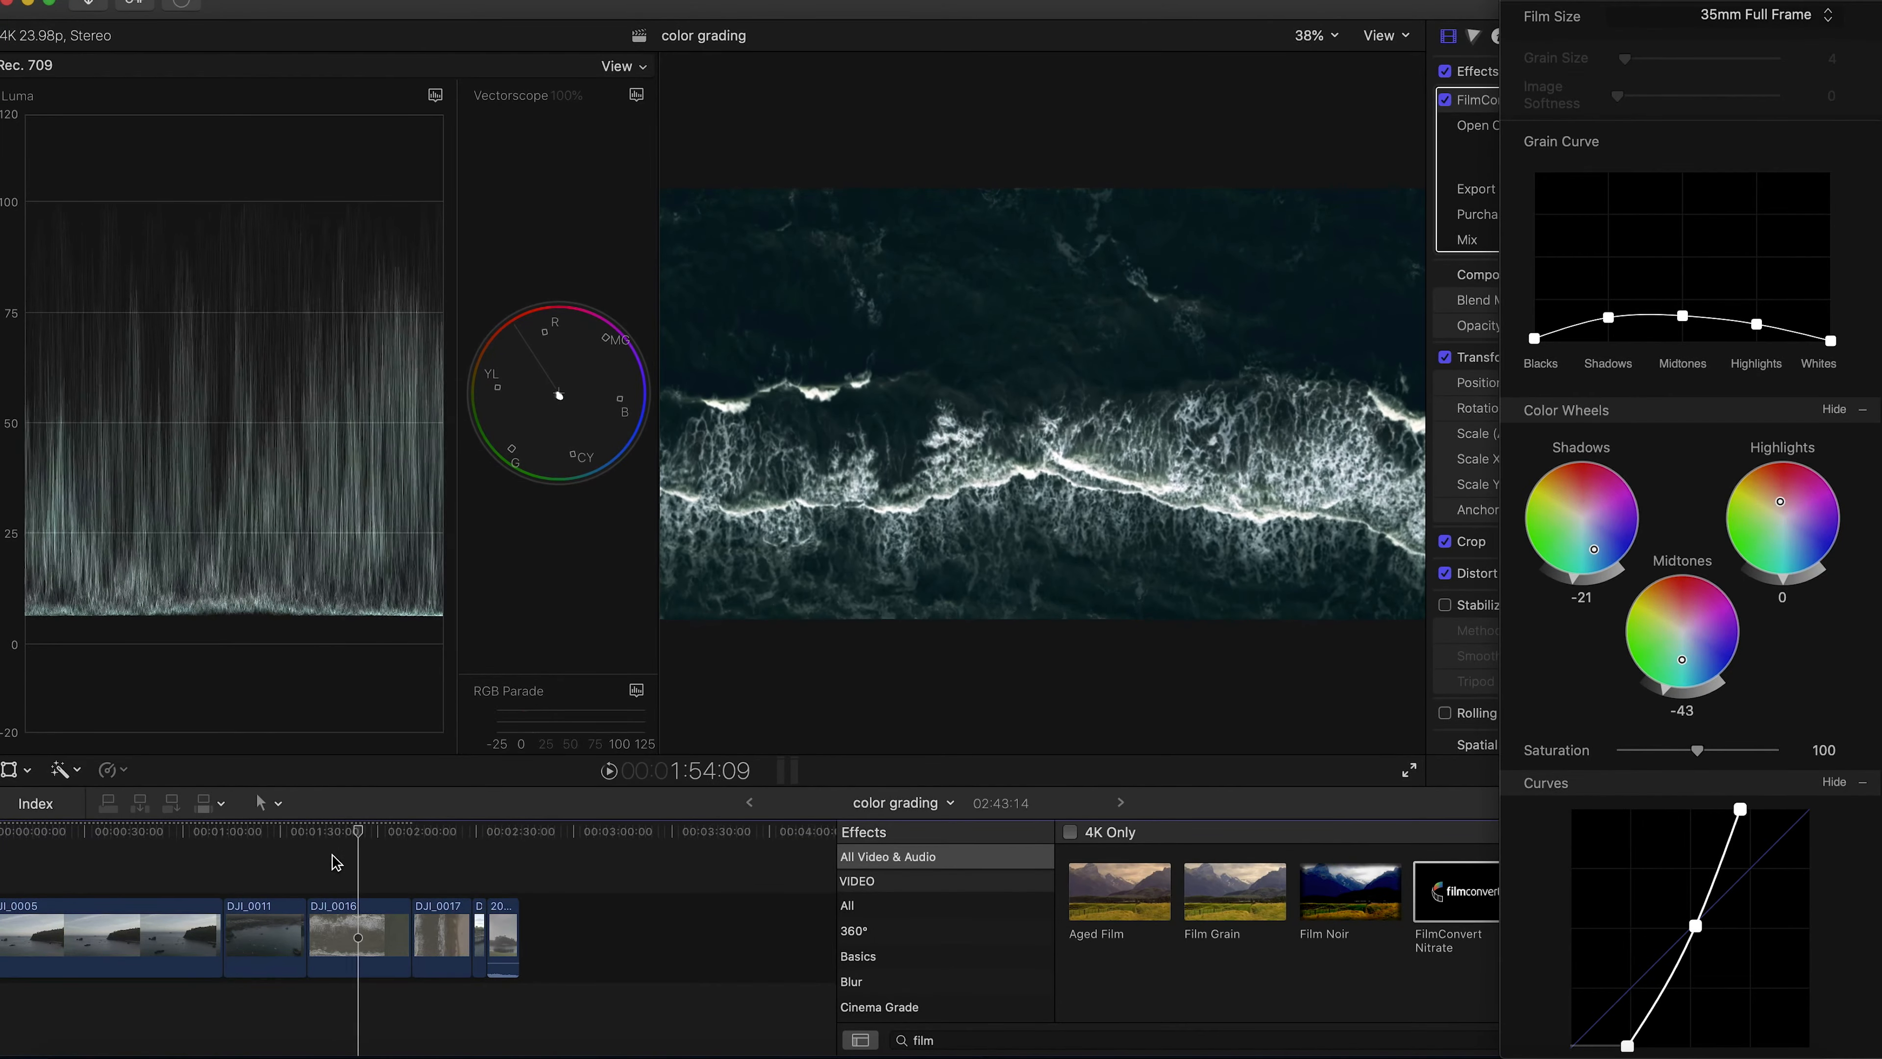
{"action": "left_click", "coordinate": [1445, 100]}
{"action": "left_click", "coordinate": [1444, 100]}
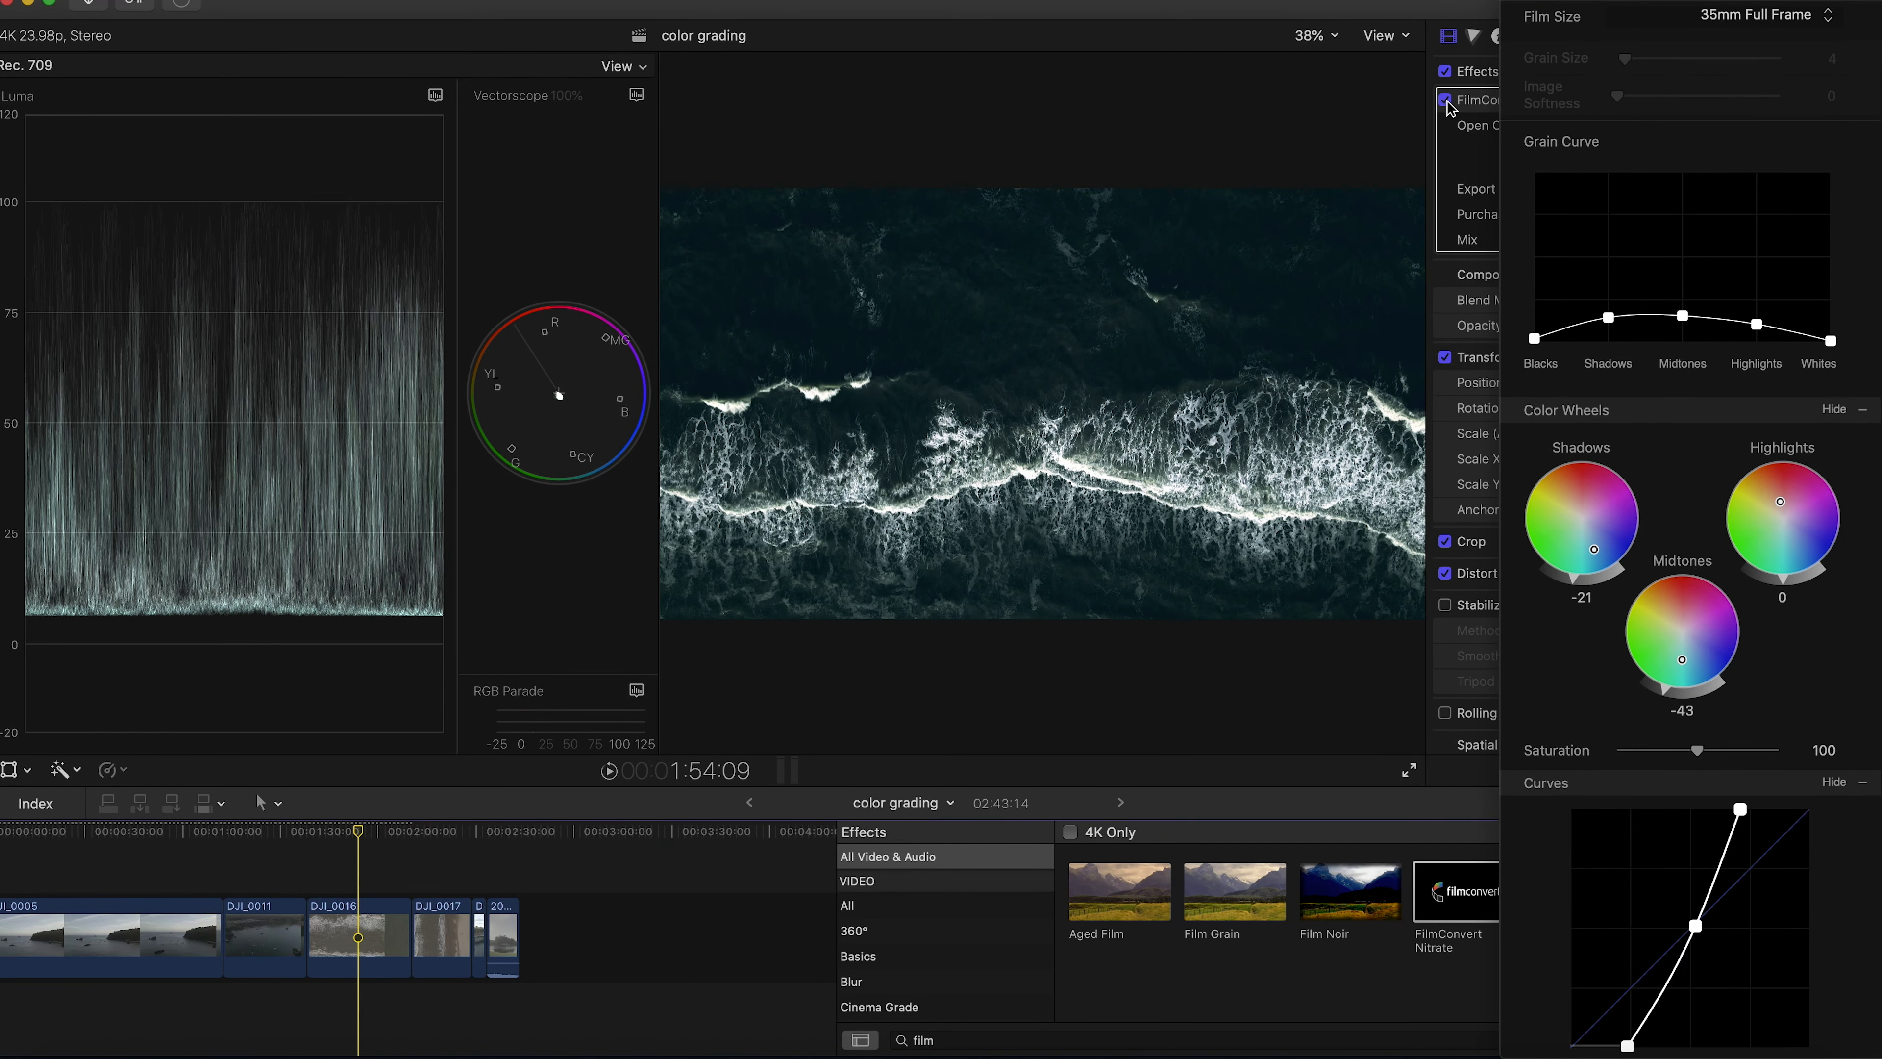
Copy the grade from DJI_0016 and paste only its FilmConvert Nitrate effect onto clip DJI_0017
{"action": "left_click", "coordinate": [363, 920]}
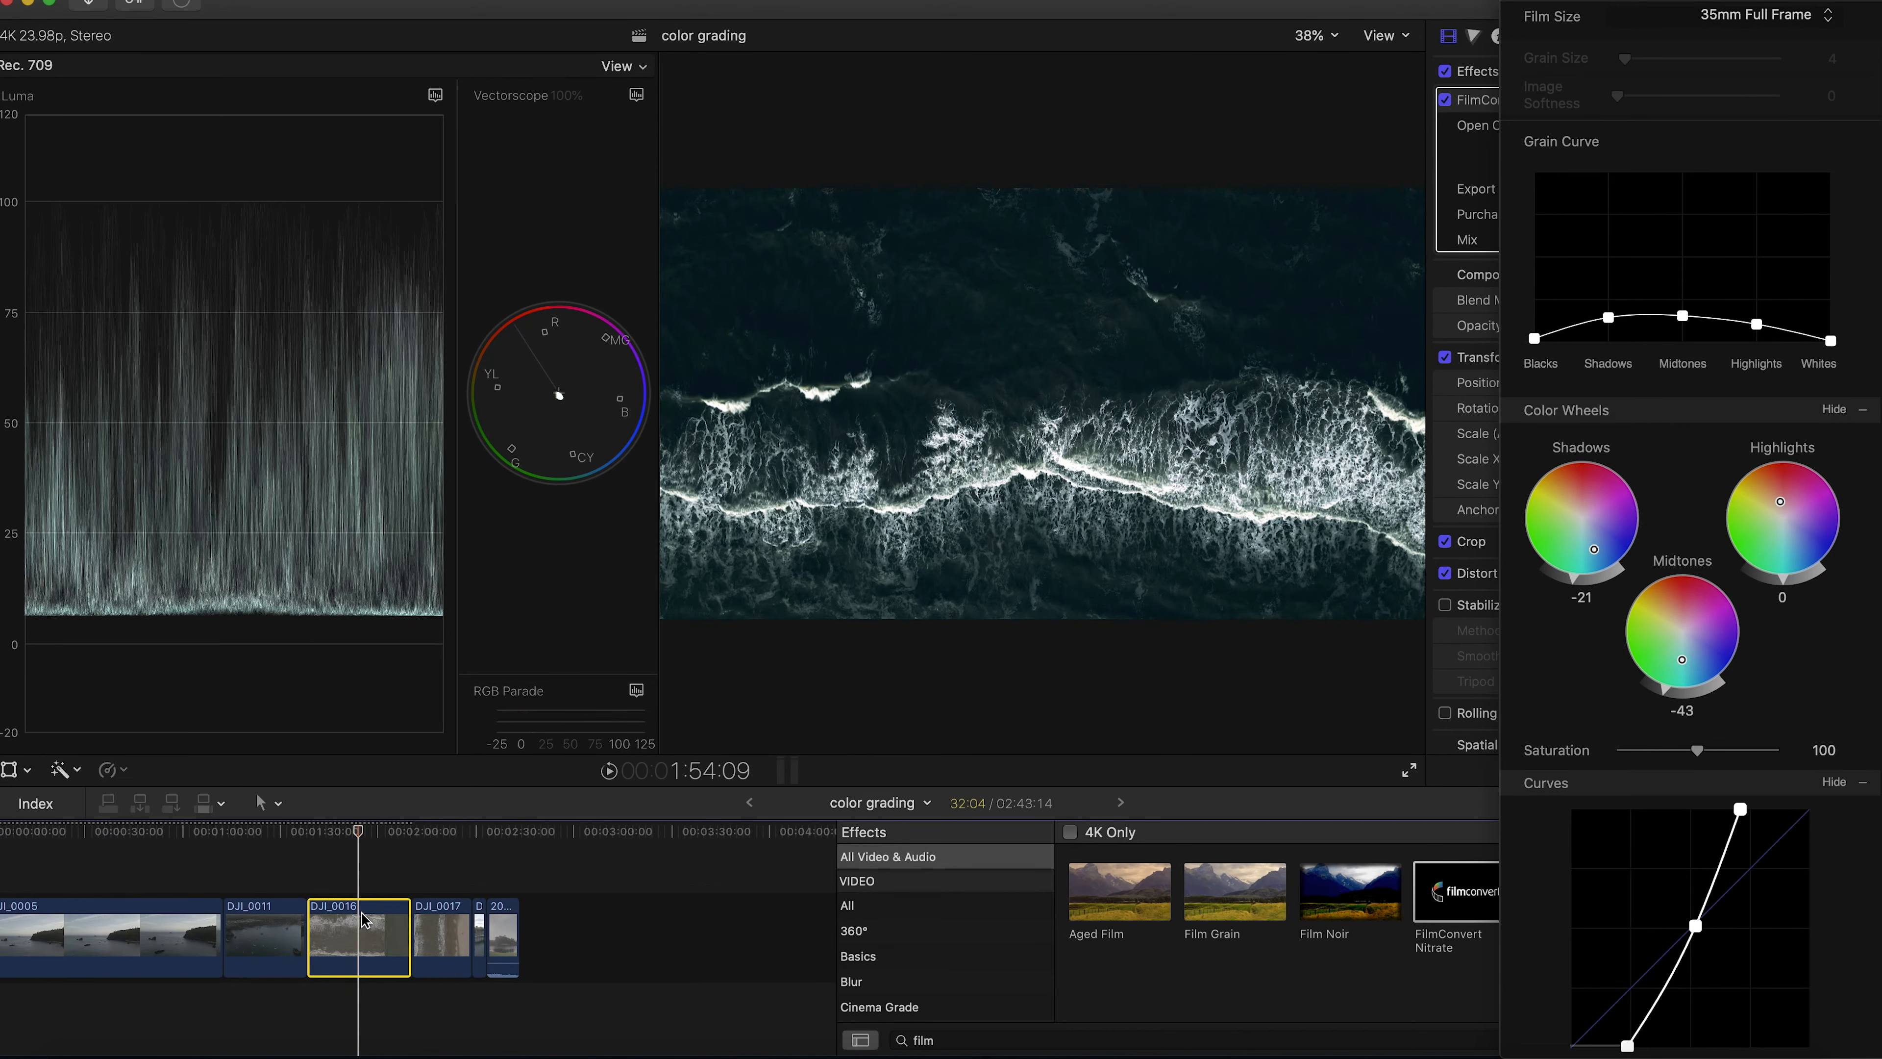
{"action": "left_click", "coordinate": [444, 923]}
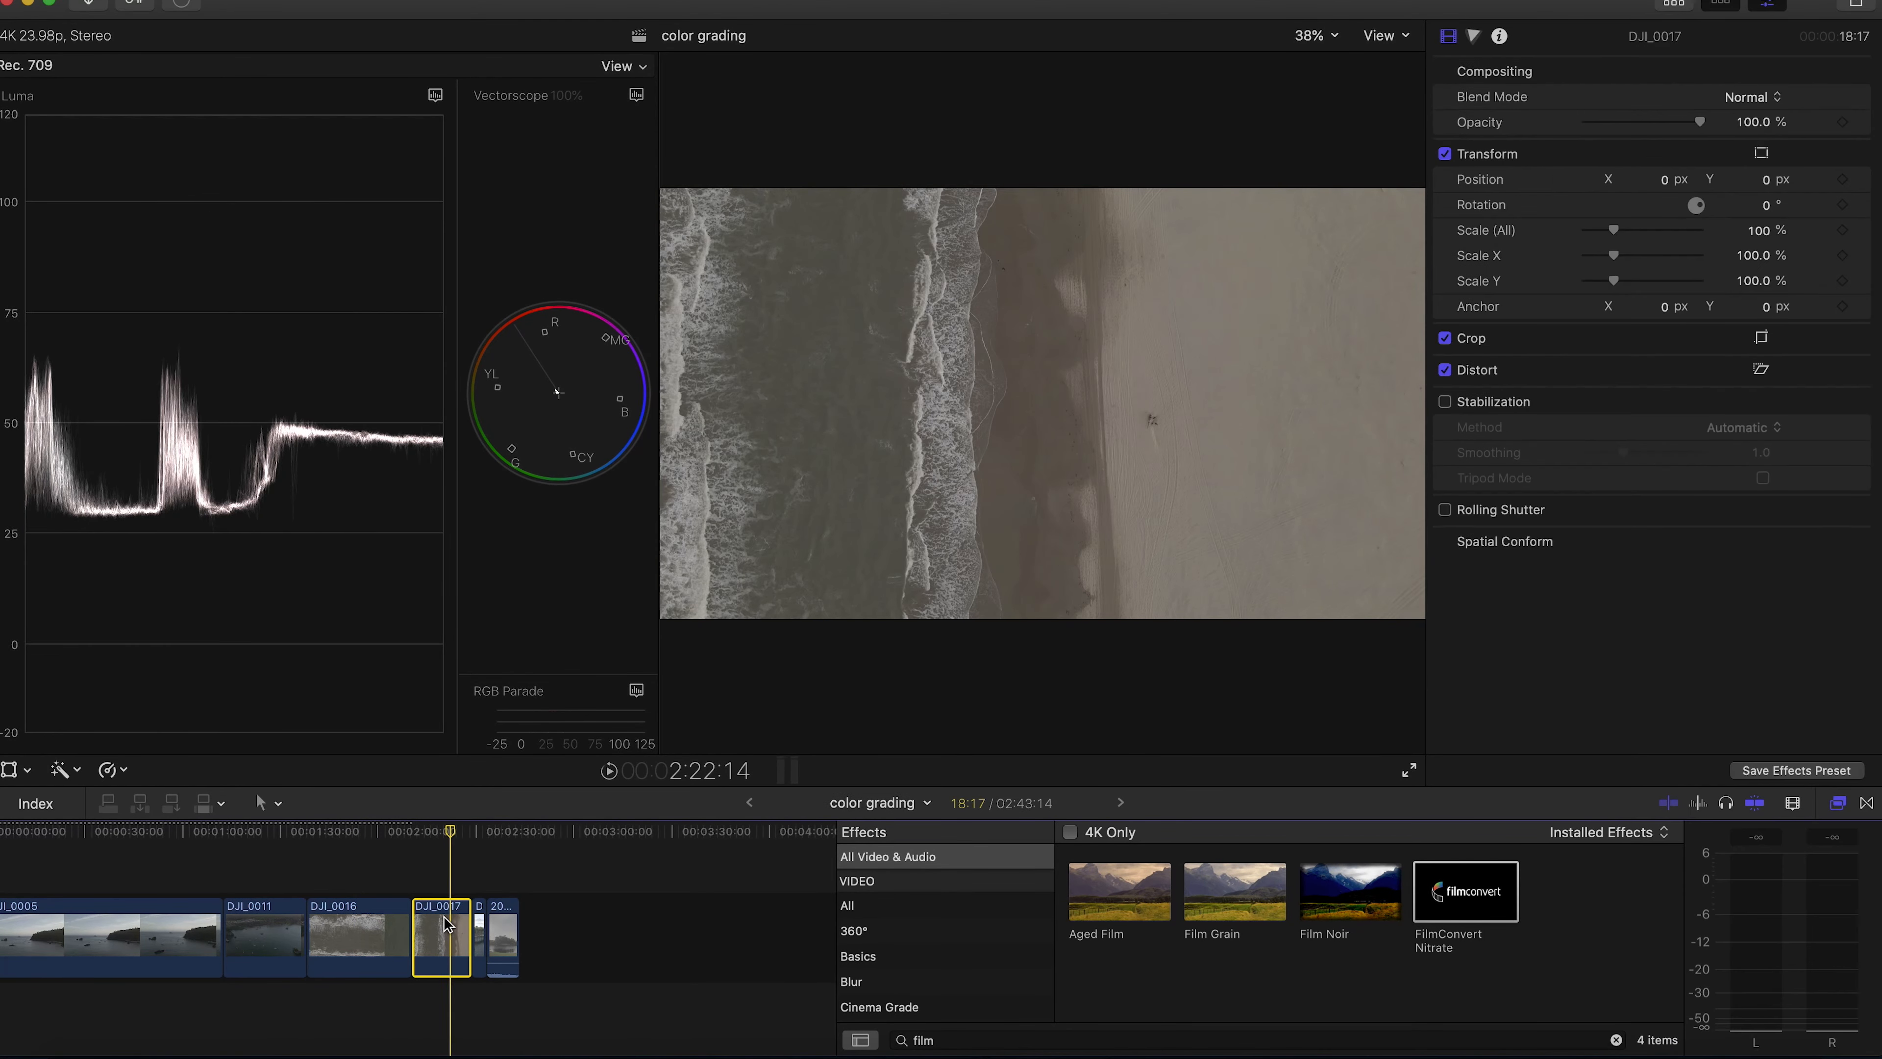
{"action": "key", "text": "super+shift+v"}
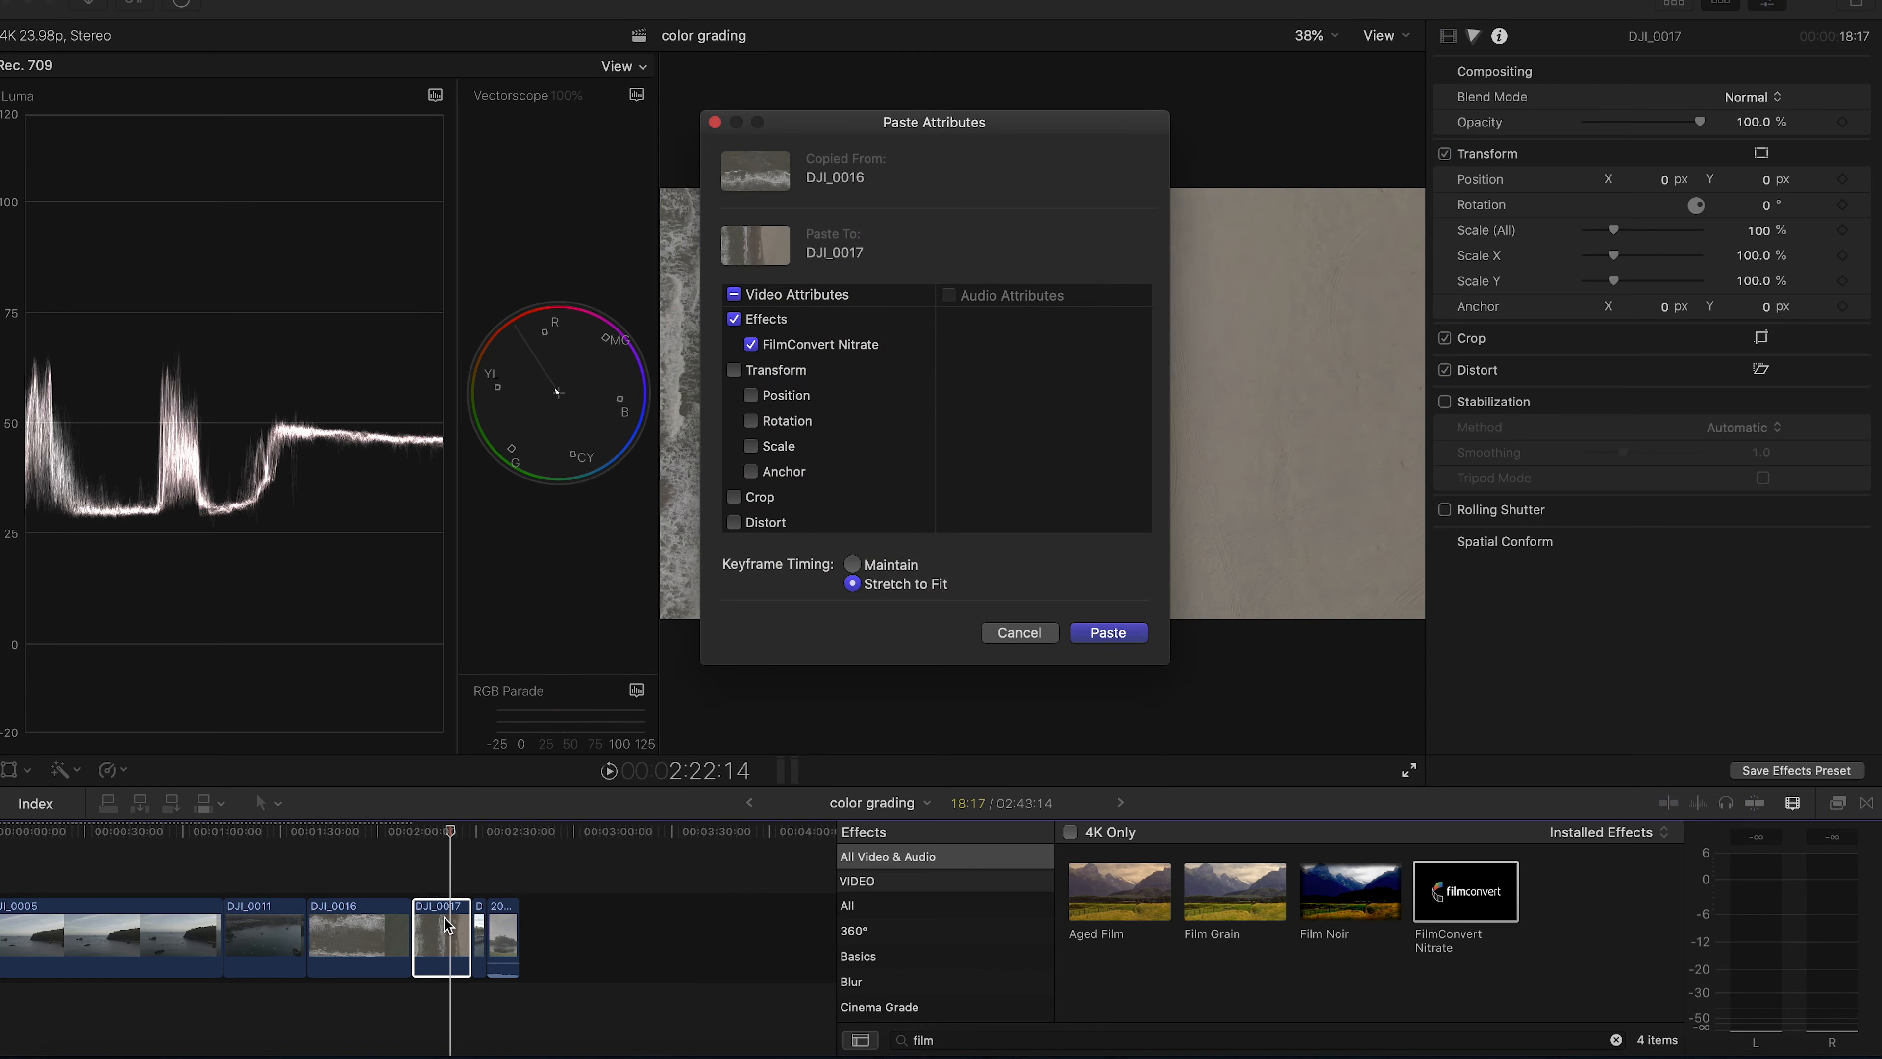
{"action": "key", "text": "Return"}
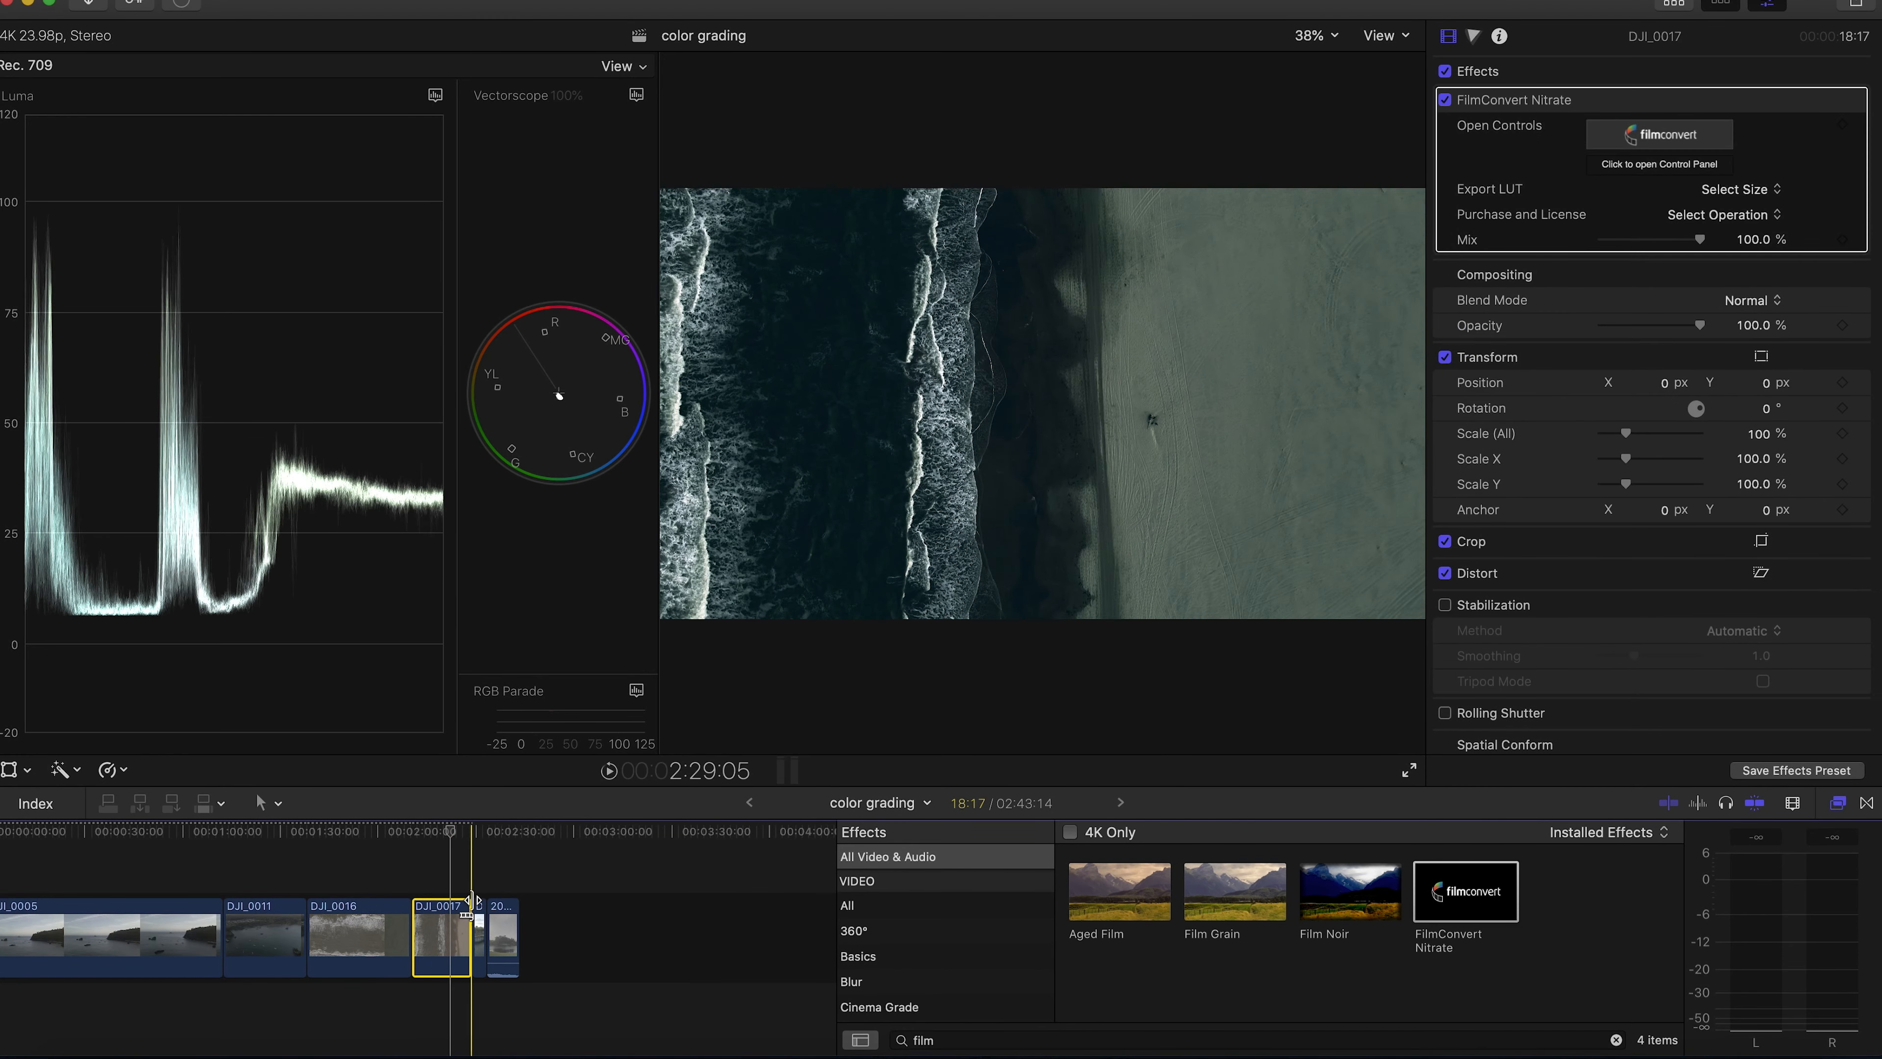
In DJI_0017's FilmConvert controls, shift the midtones toward warm orange and nudge the shadow tint slightly toward teal
{"action": "left_click", "coordinate": [450, 923]}
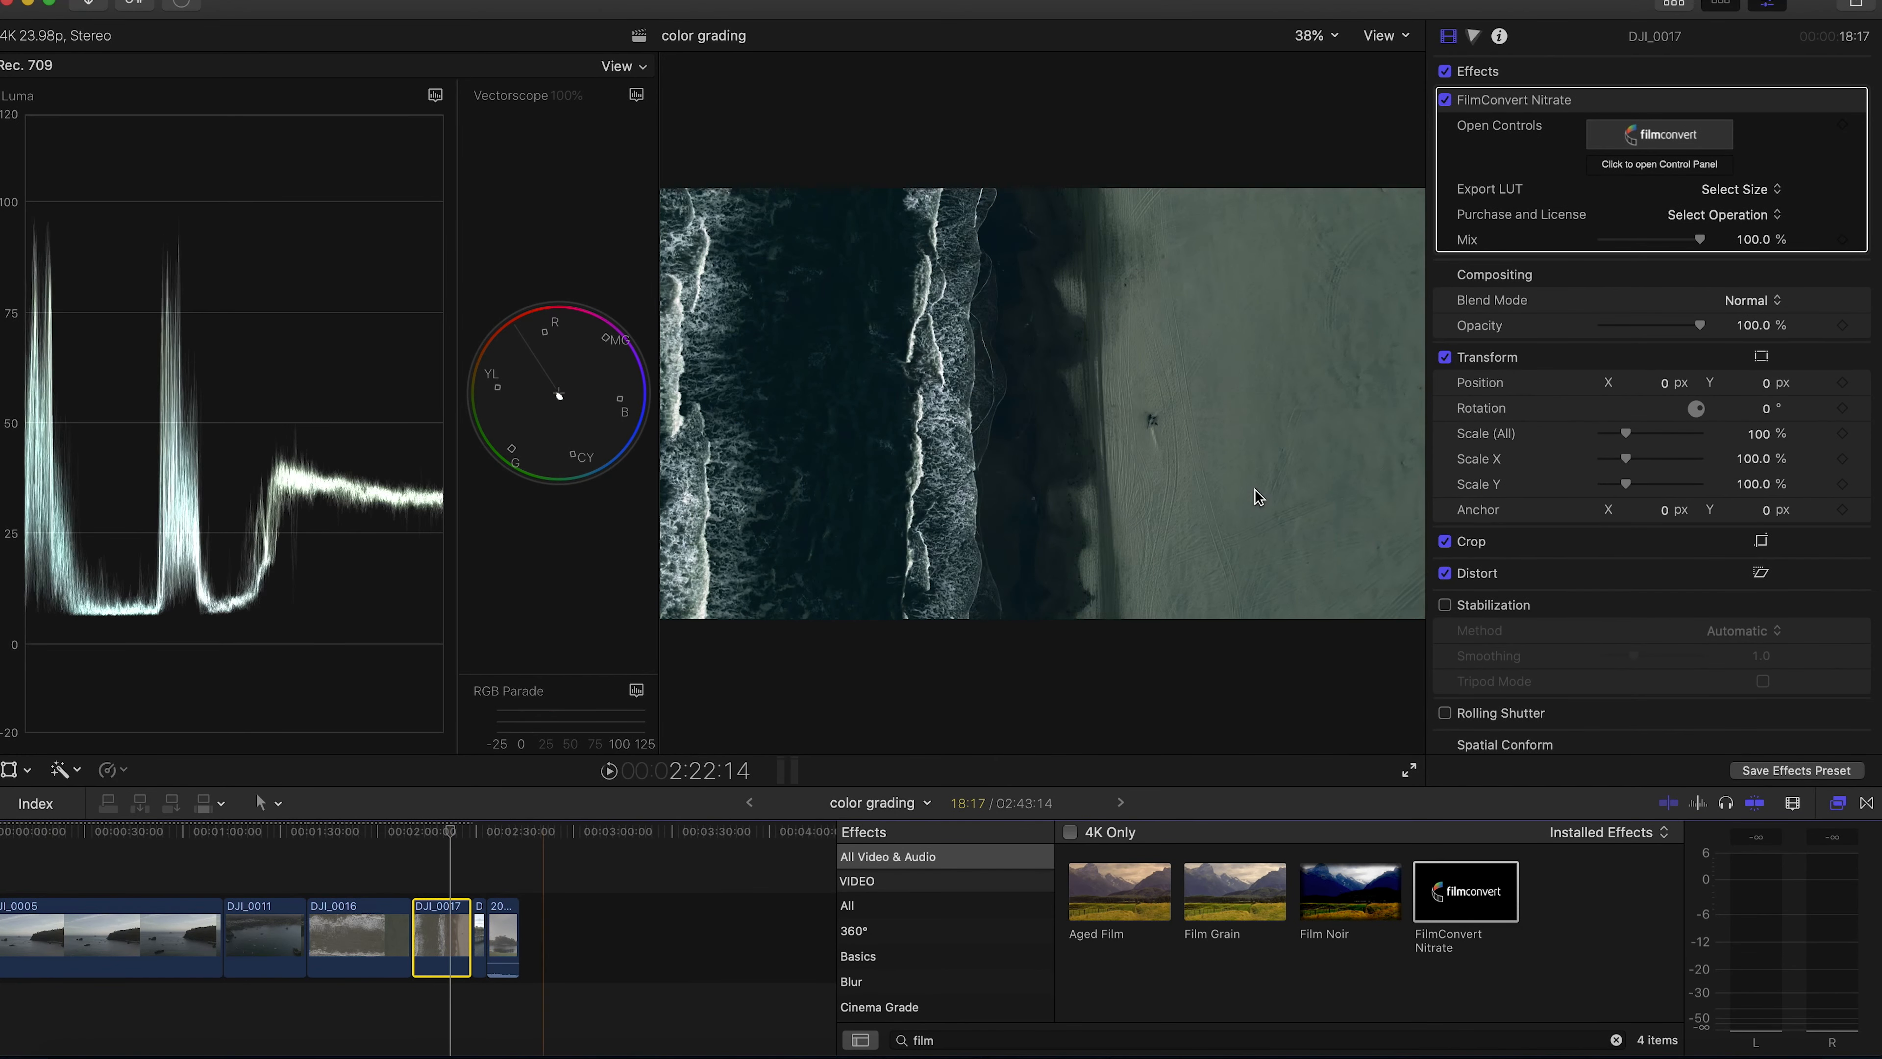
{"action": "left_click", "coordinate": [1630, 136]}
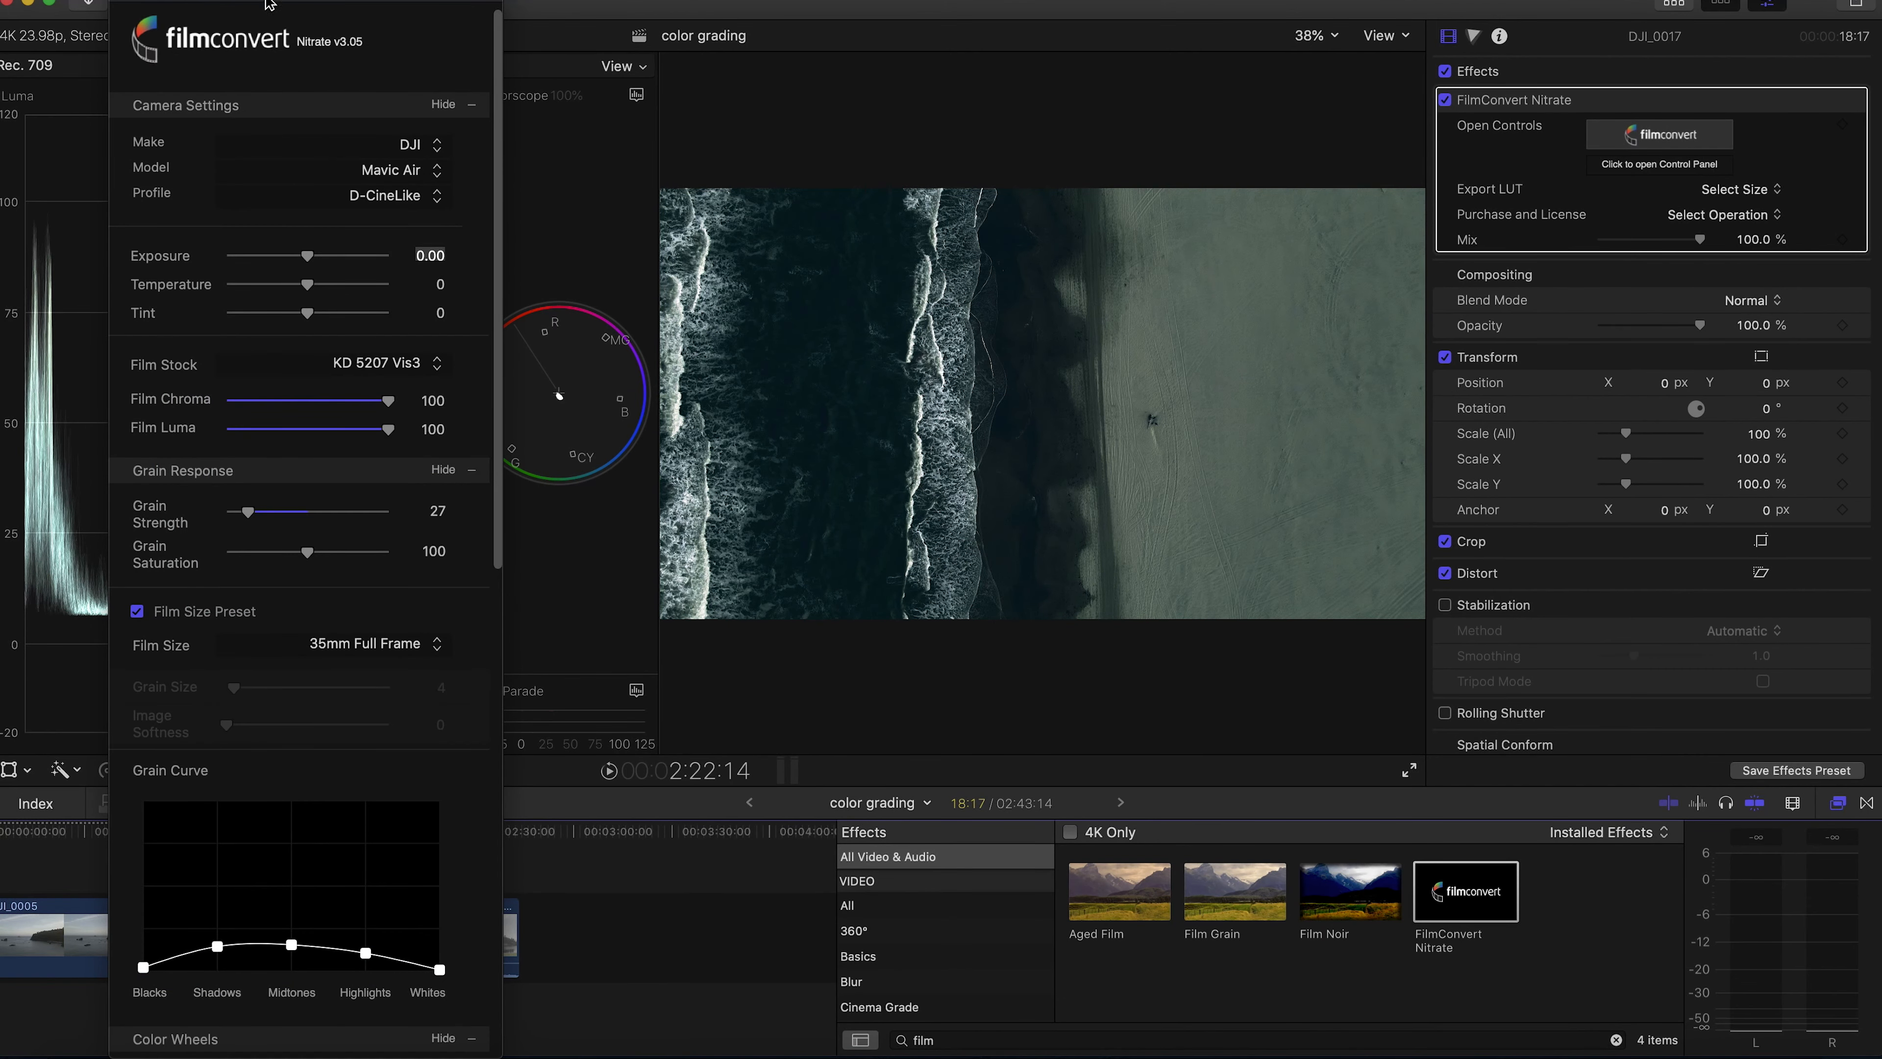
{"action": "left_click_drag", "start_coordinate": [267, 4], "coordinate": [1638, 22]}
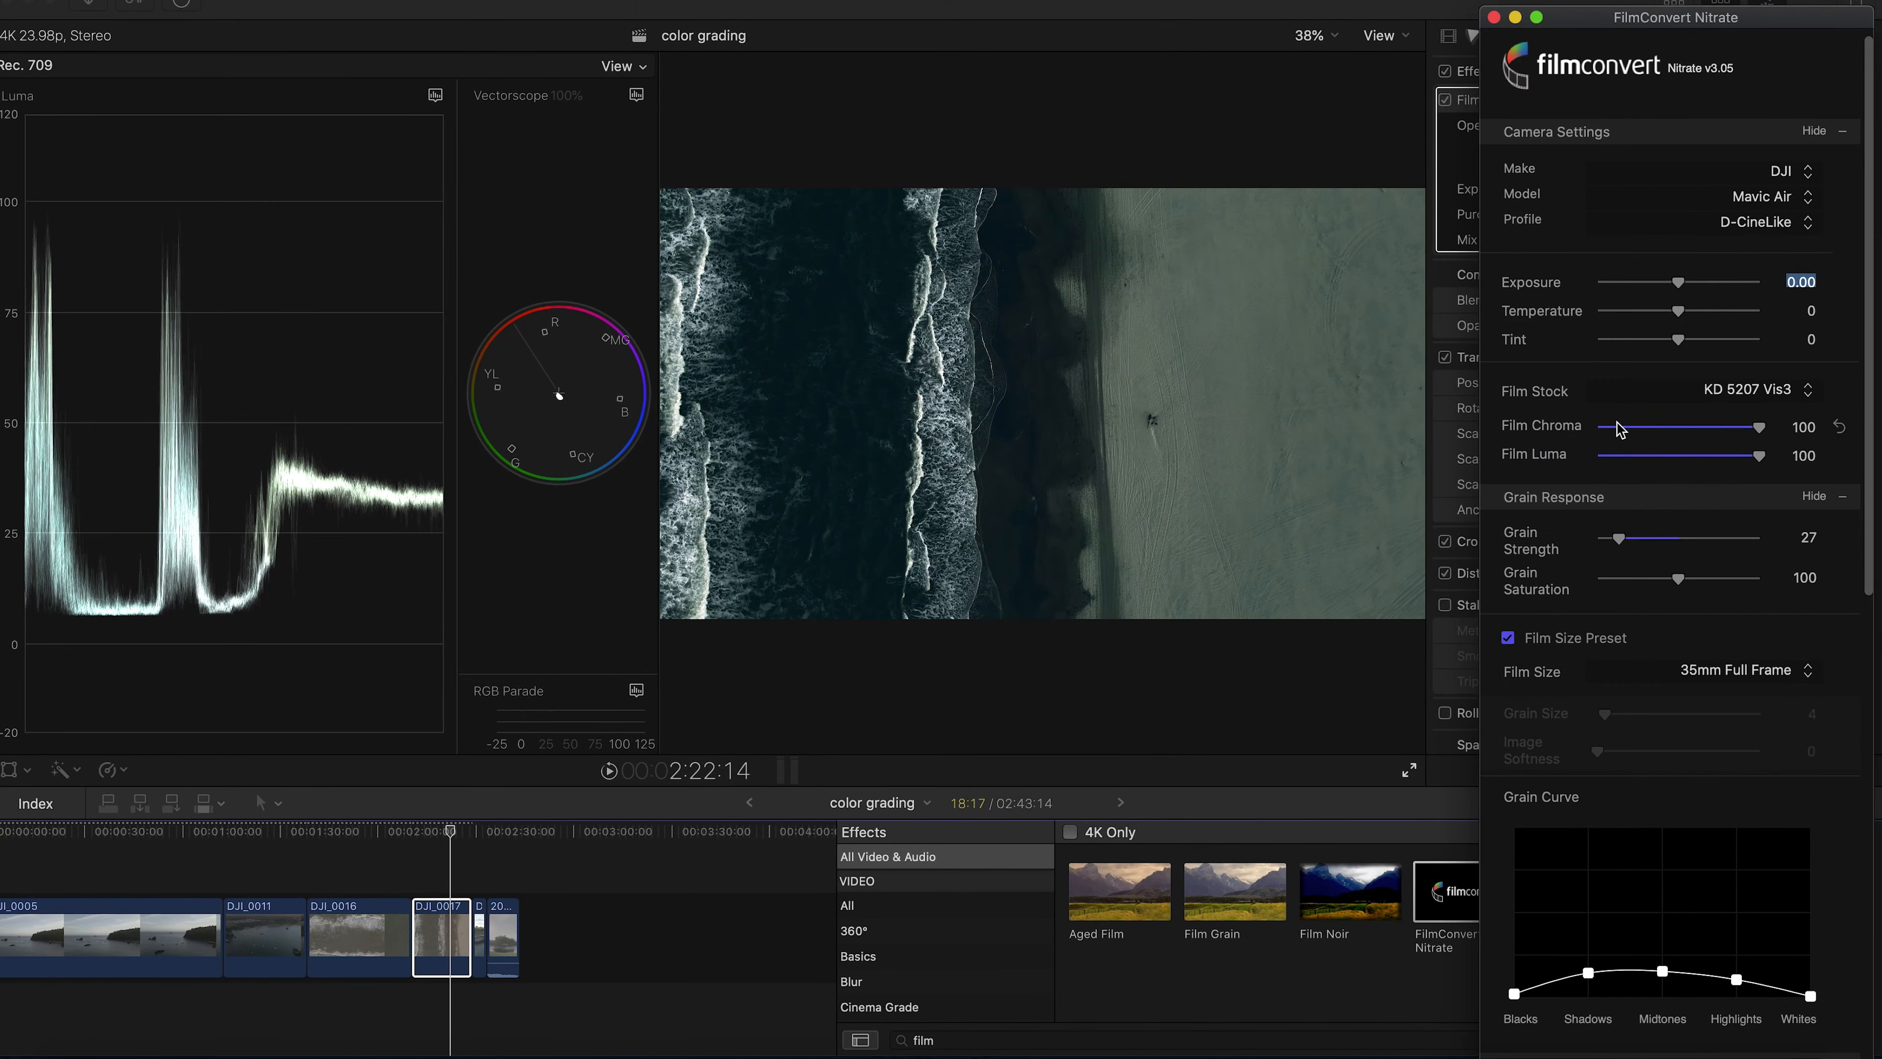
{"action": "scroll", "coordinate": [1621, 422], "scroll_direction": "down", "scroll_amount": 6}
{"action": "scroll", "coordinate": [1620, 430], "scroll_direction": "down", "scroll_amount": 2}
{"action": "left_click_drag", "start_coordinate": [1662, 698], "coordinate": [1651, 645]}
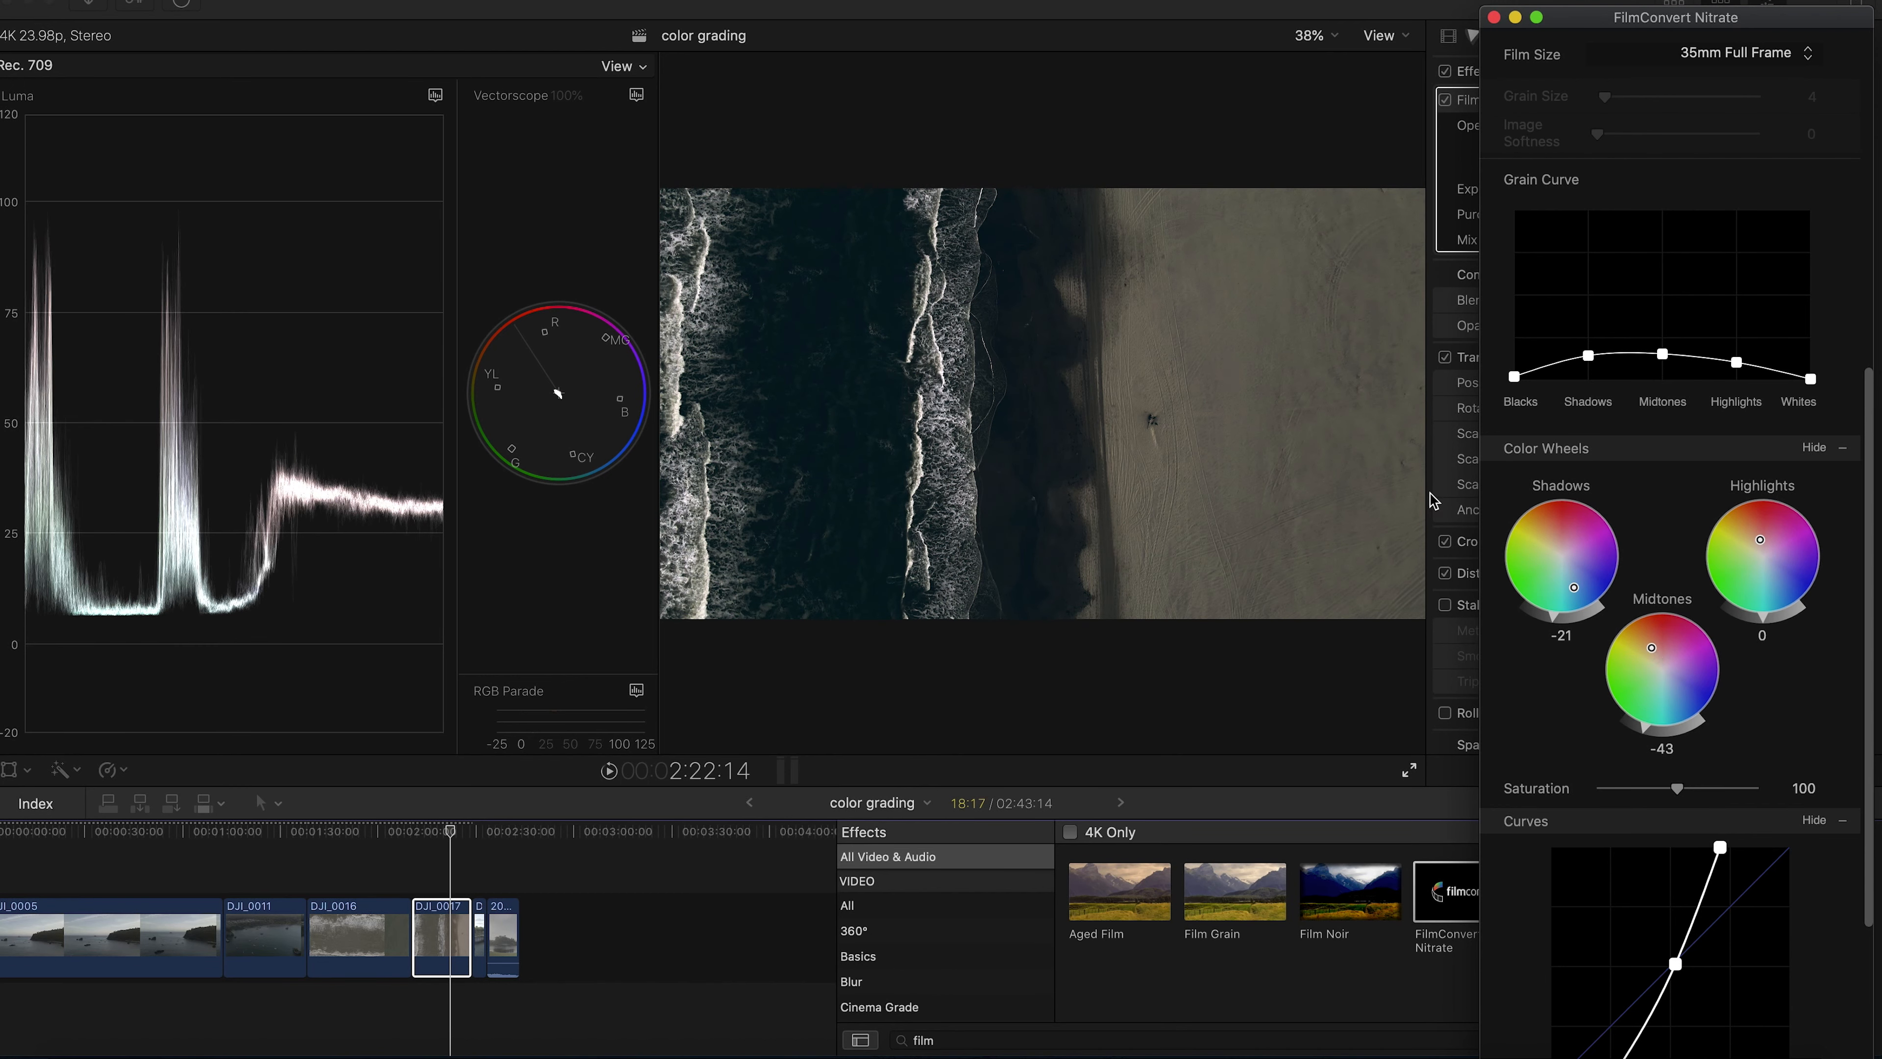
{"action": "left_click_drag", "start_coordinate": [1572, 591], "coordinate": [1570, 588]}
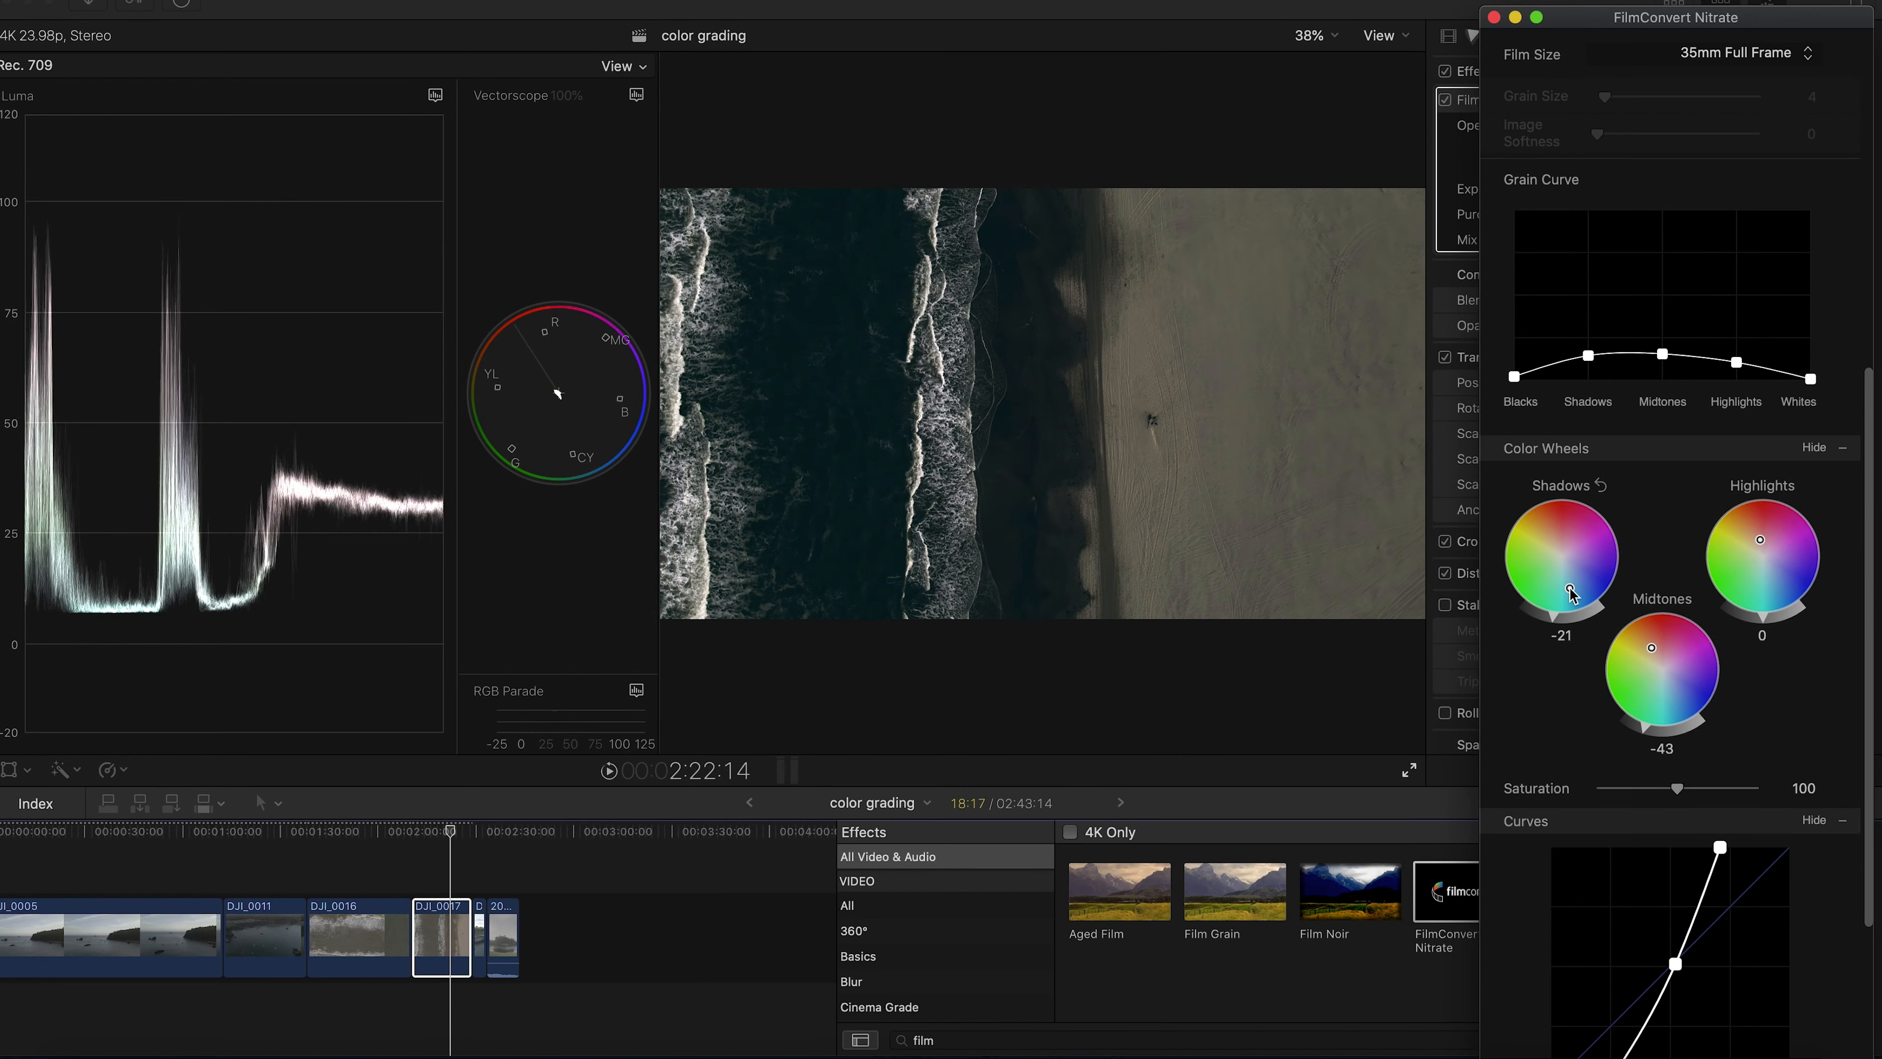
Play back the graded DJI_0017 clip to review its colors against DJI_0016
{"action": "left_click", "coordinate": [370, 862]}
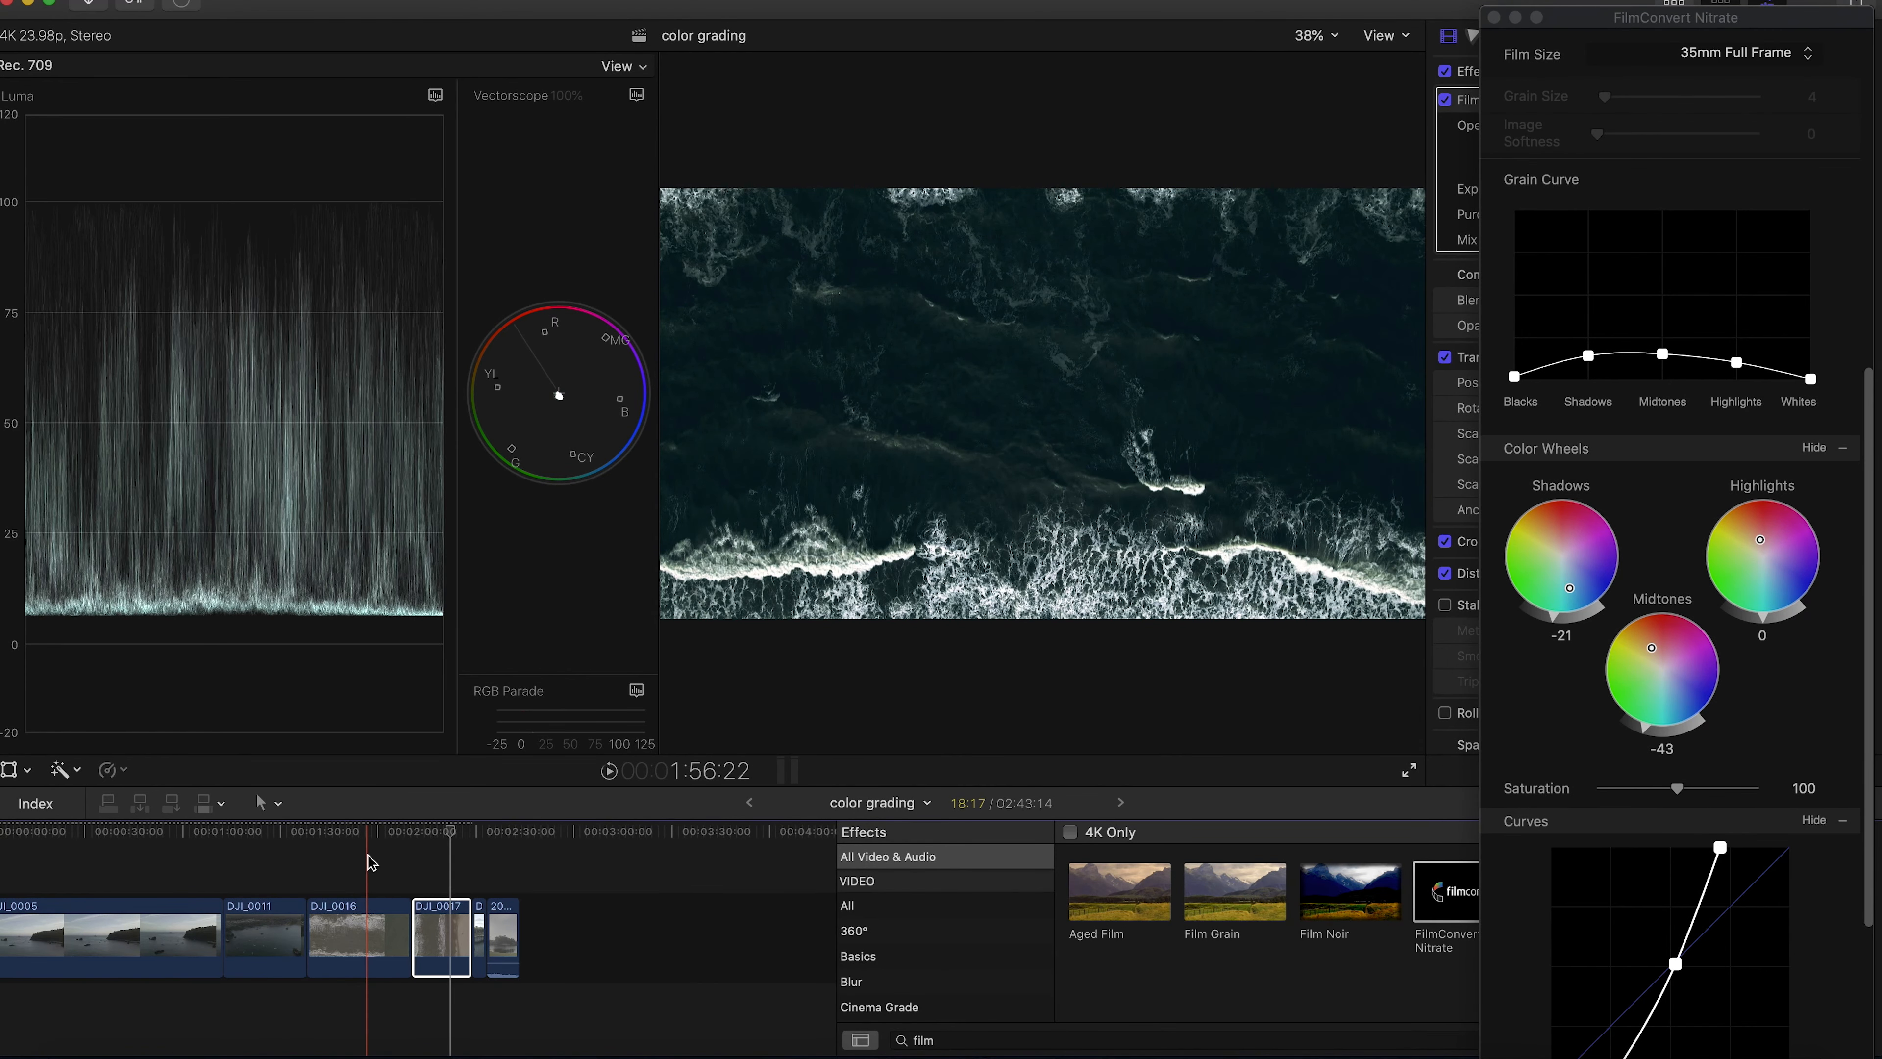
{"action": "left_click", "coordinate": [444, 855]}
{"action": "key", "text": "space"}
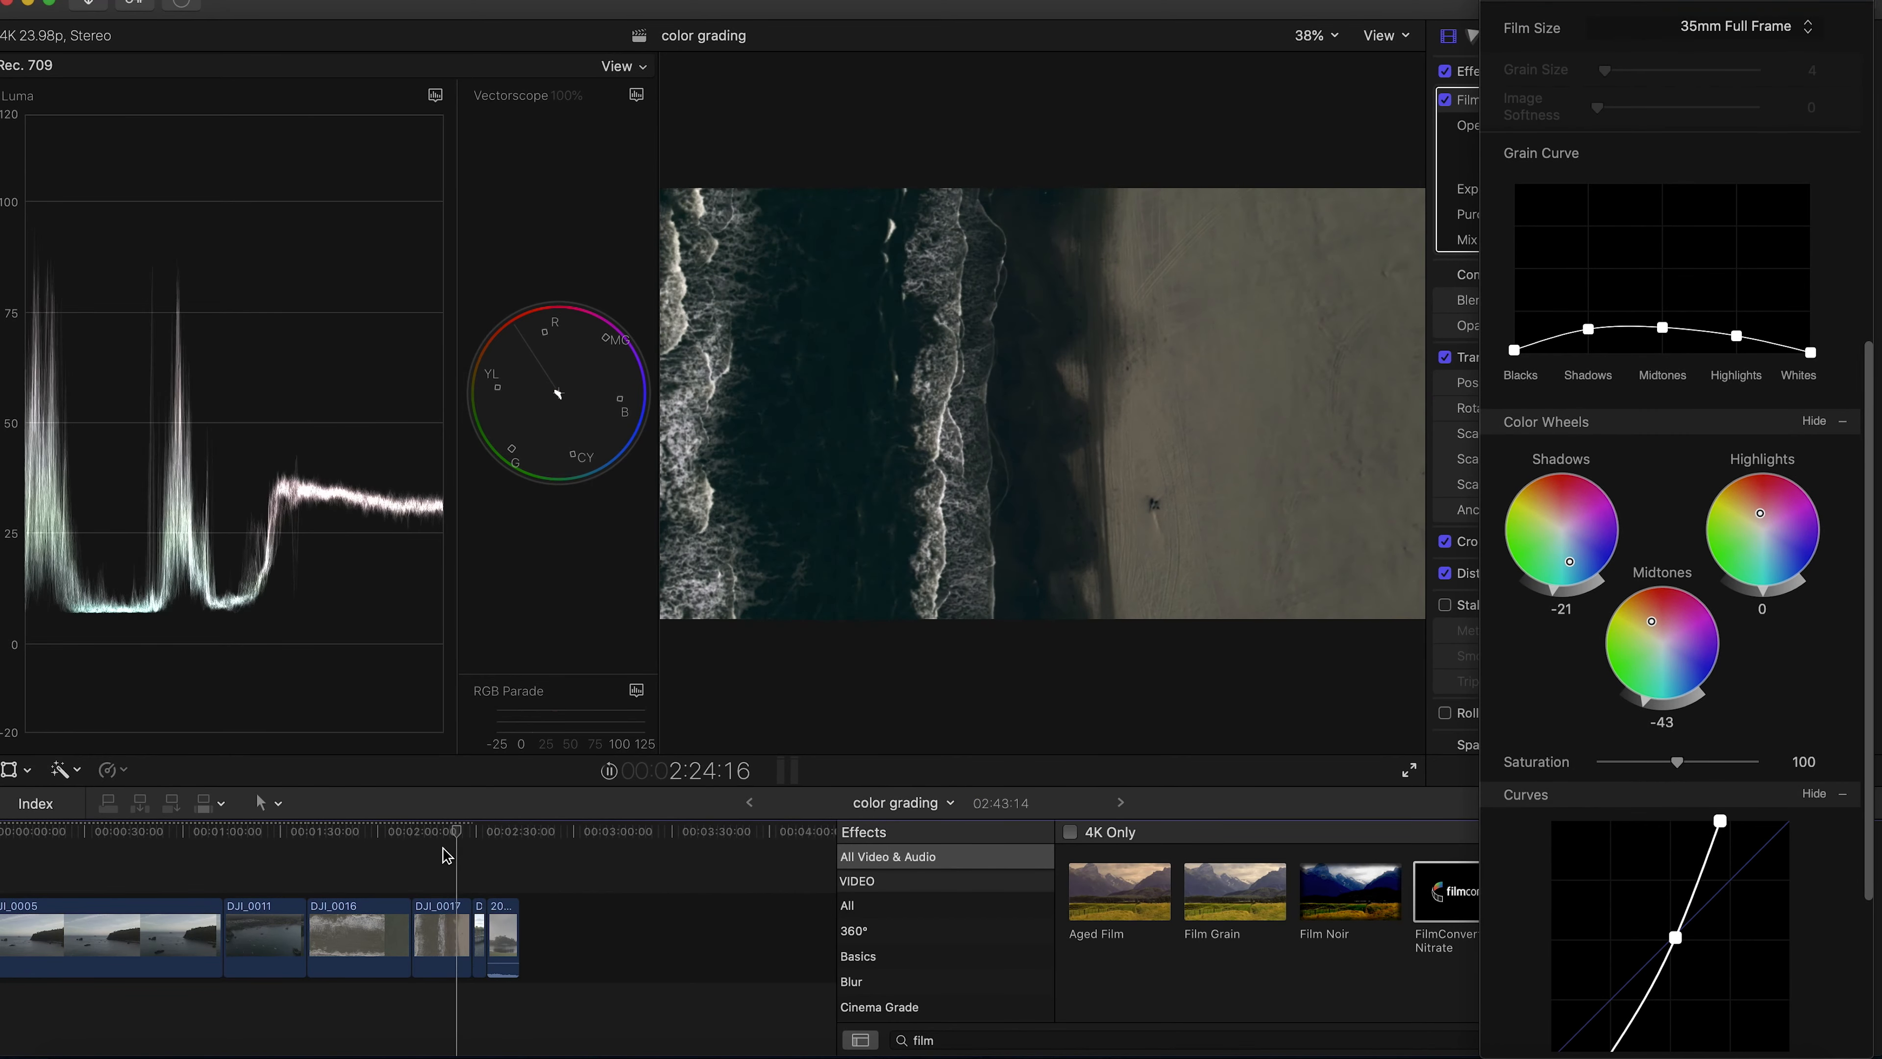
{"action": "key", "text": "space"}
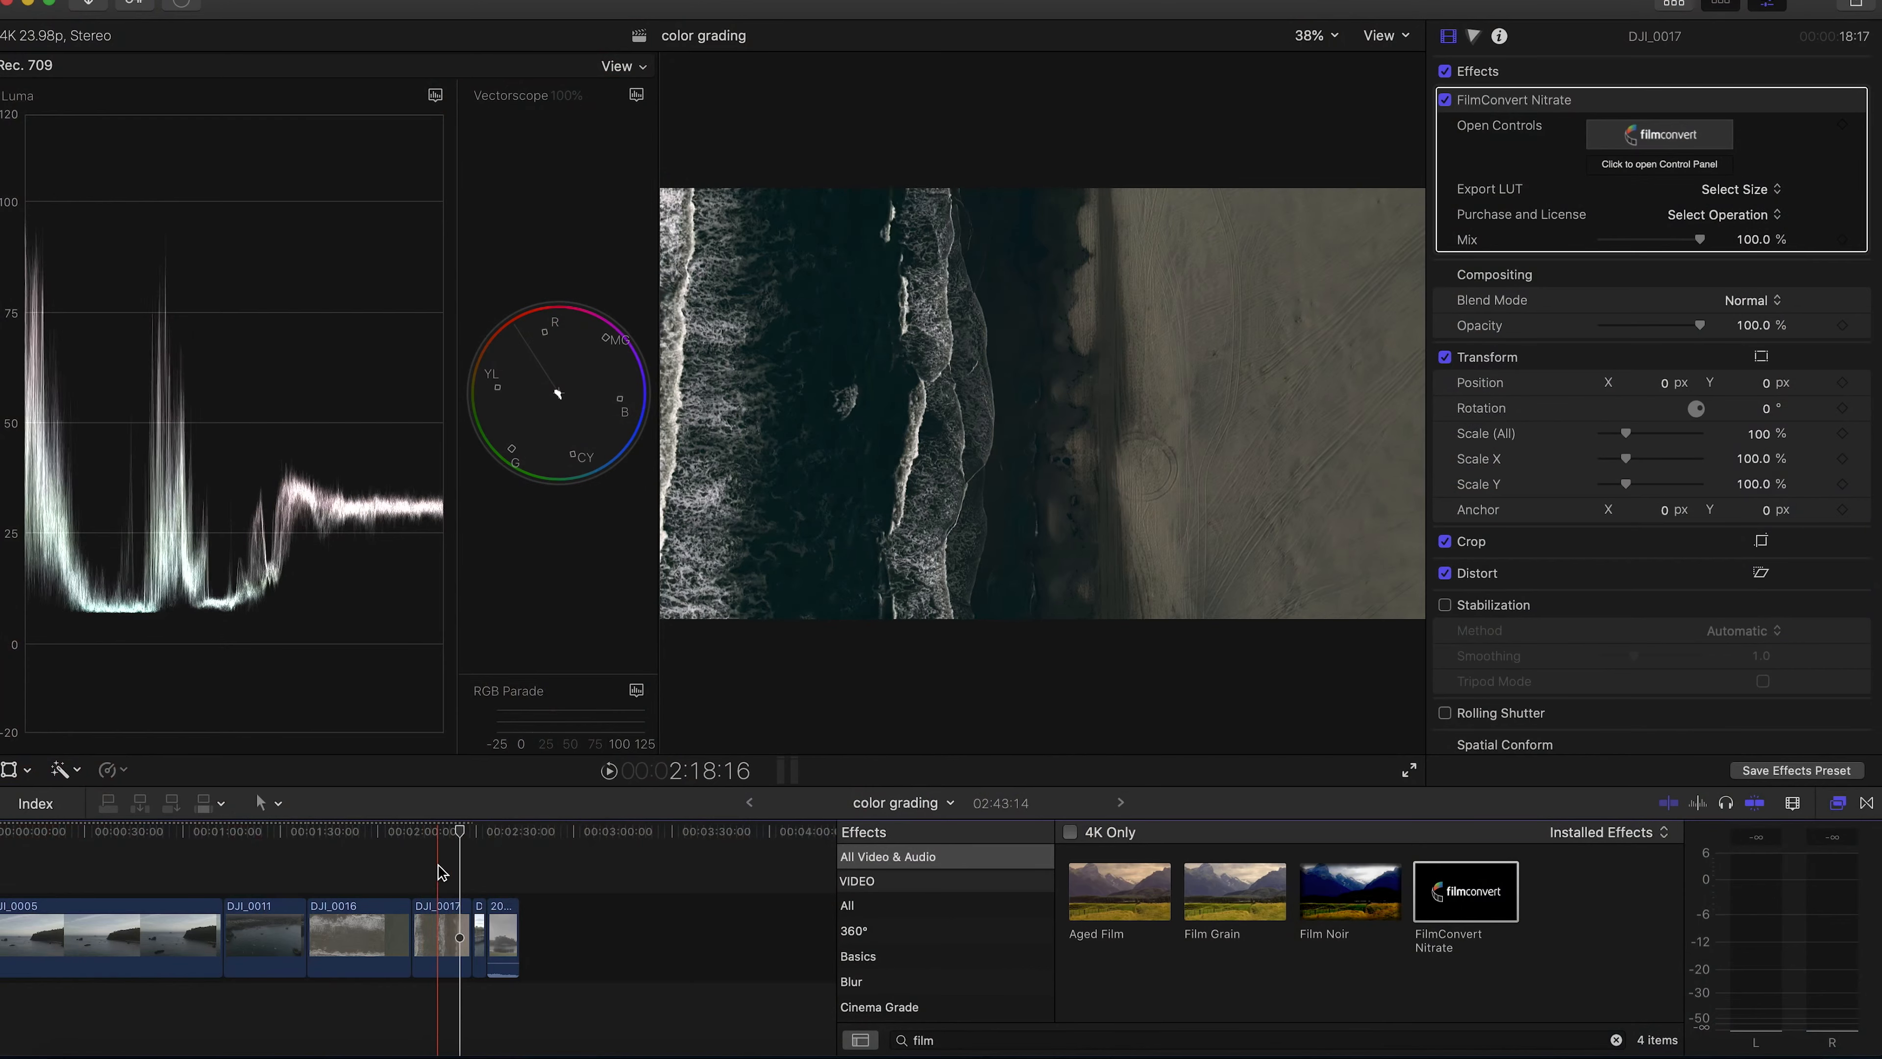
{"action": "key", "text": "super+equal"}
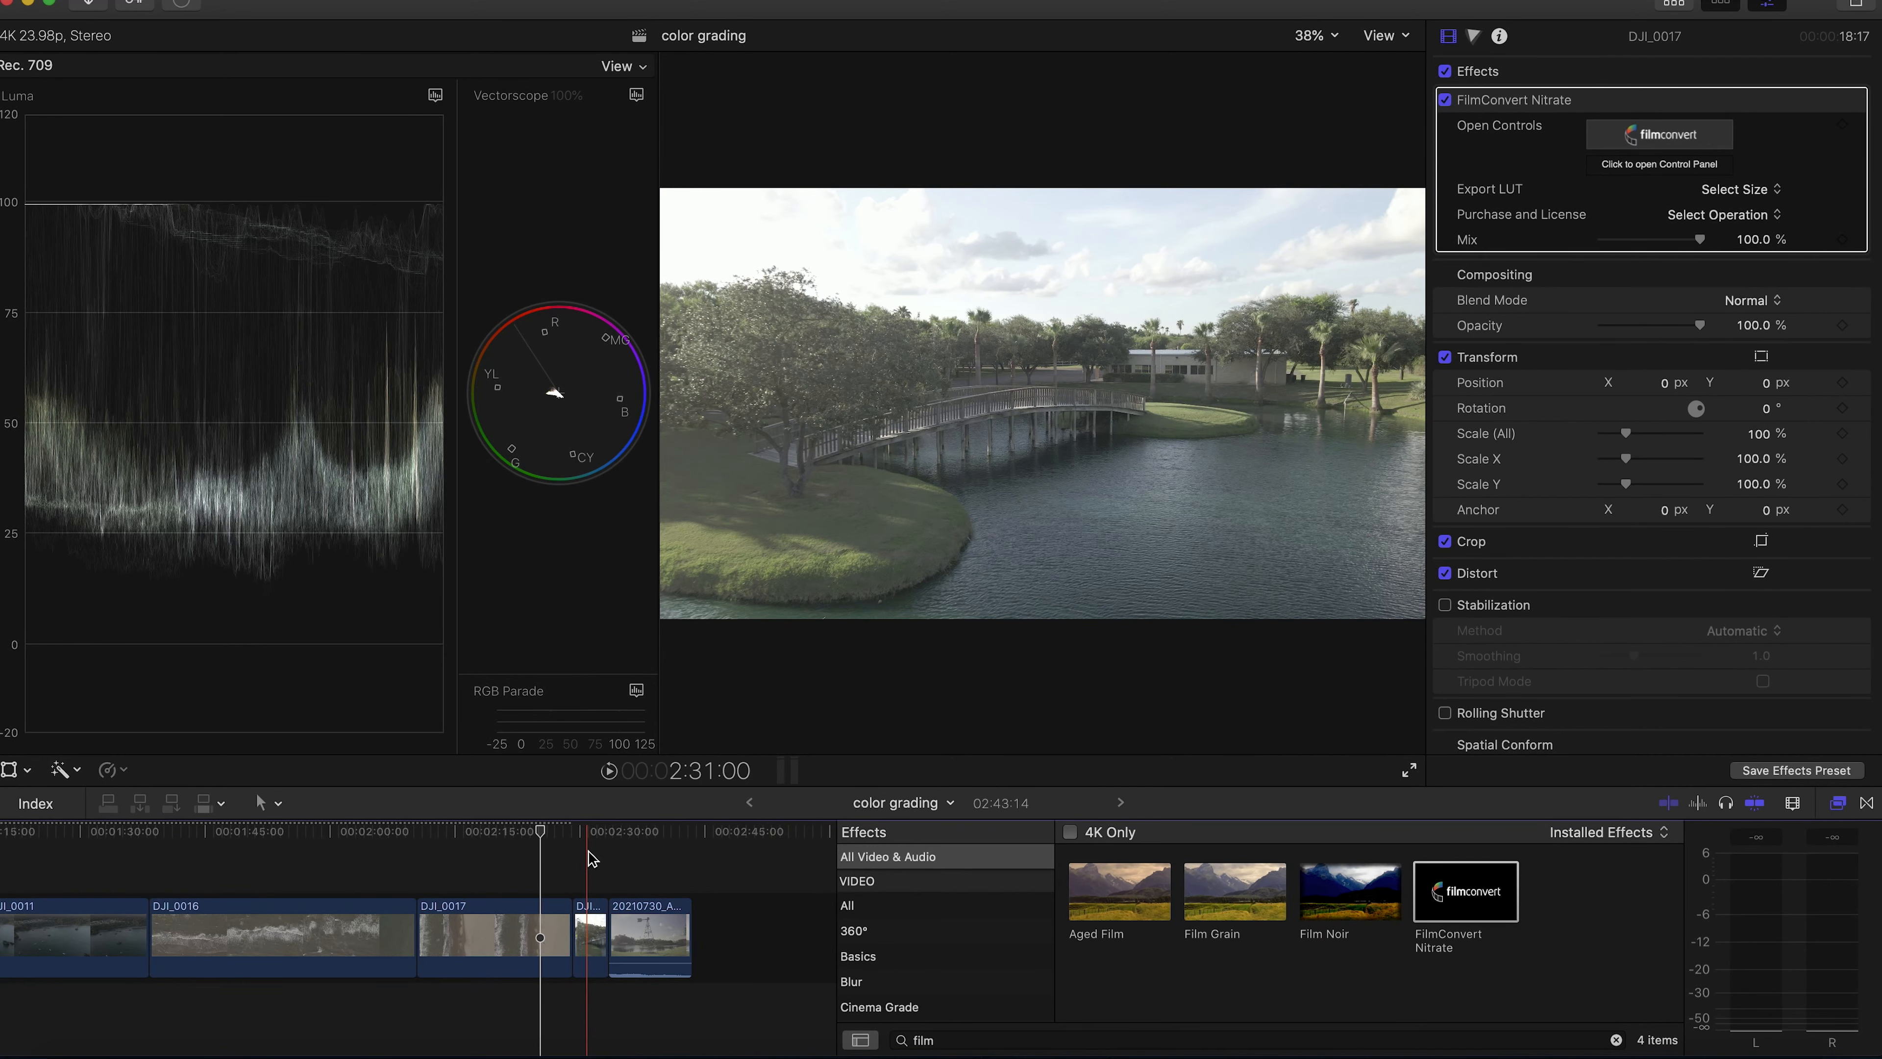
Apply the FilmConvert Nitrate effect to clip DJI_0948 and open its controls
{"action": "left_click", "coordinate": [588, 850]}
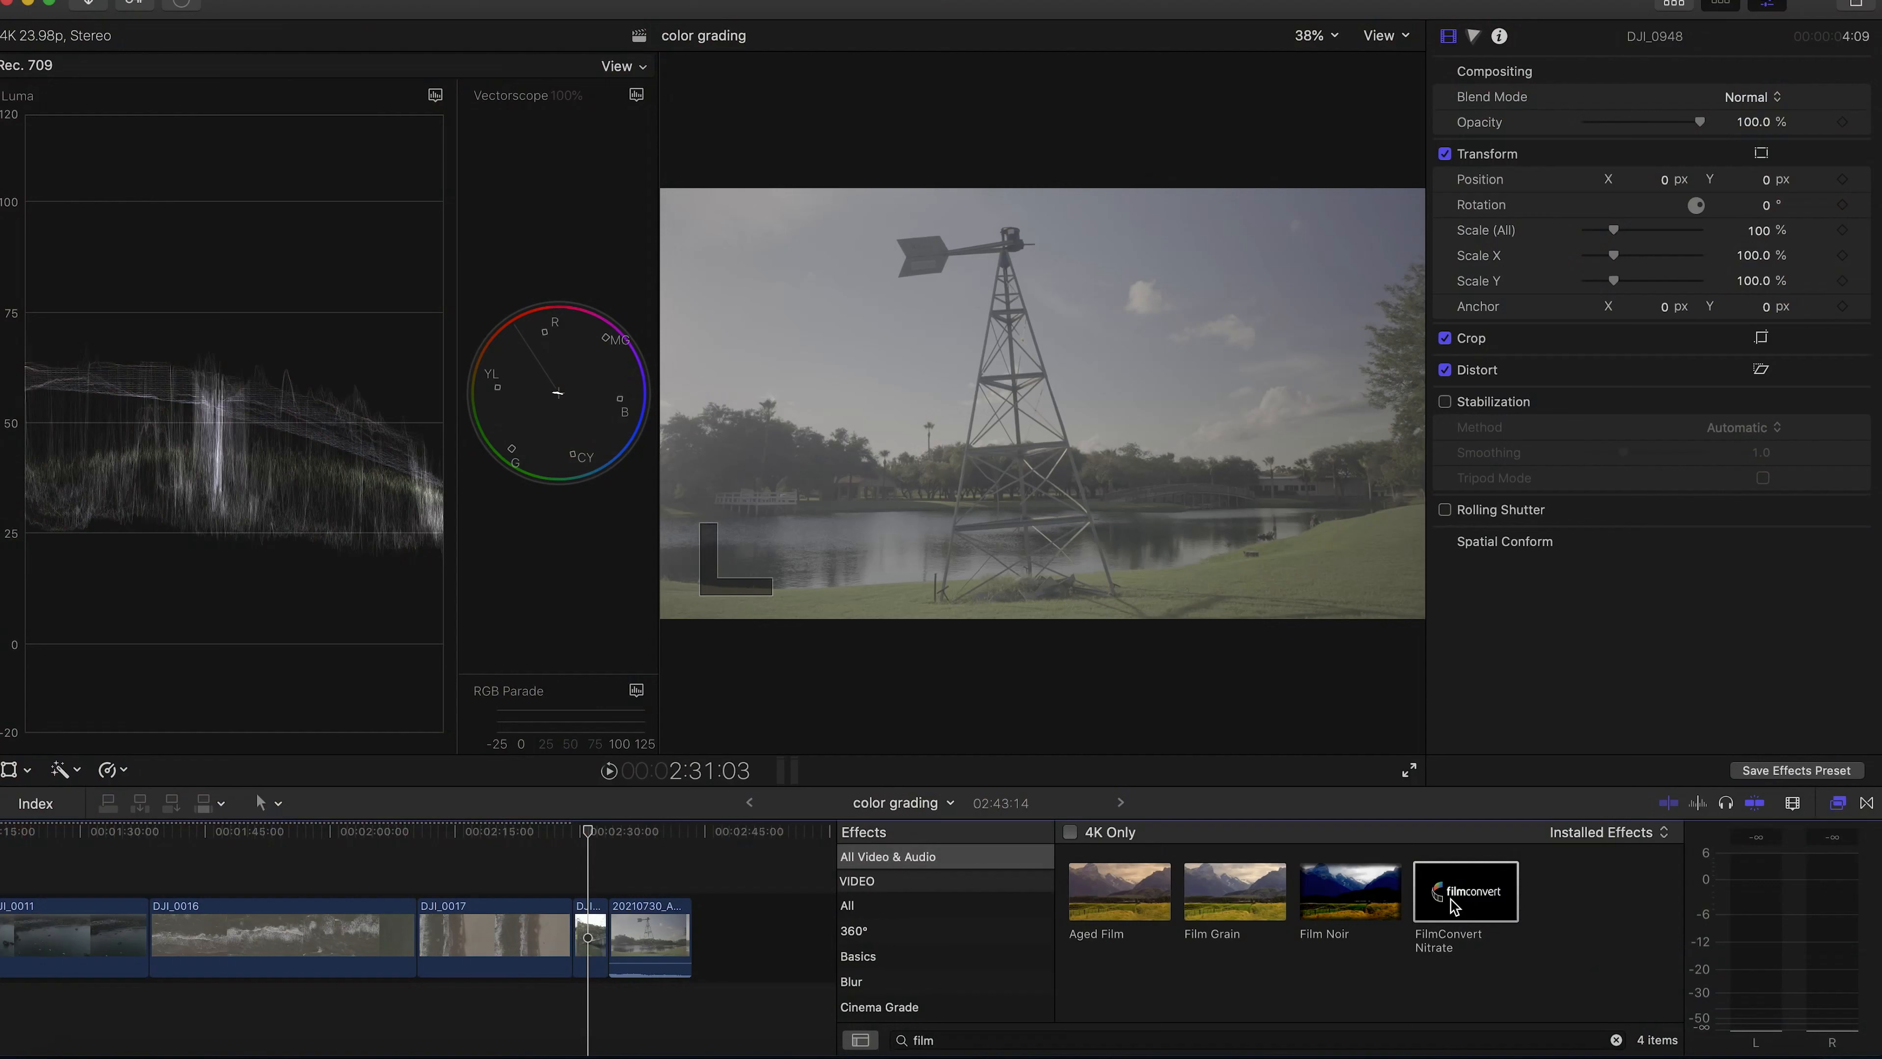
{"action": "left_click_drag", "start_coordinate": [1452, 893], "coordinate": [601, 951]}
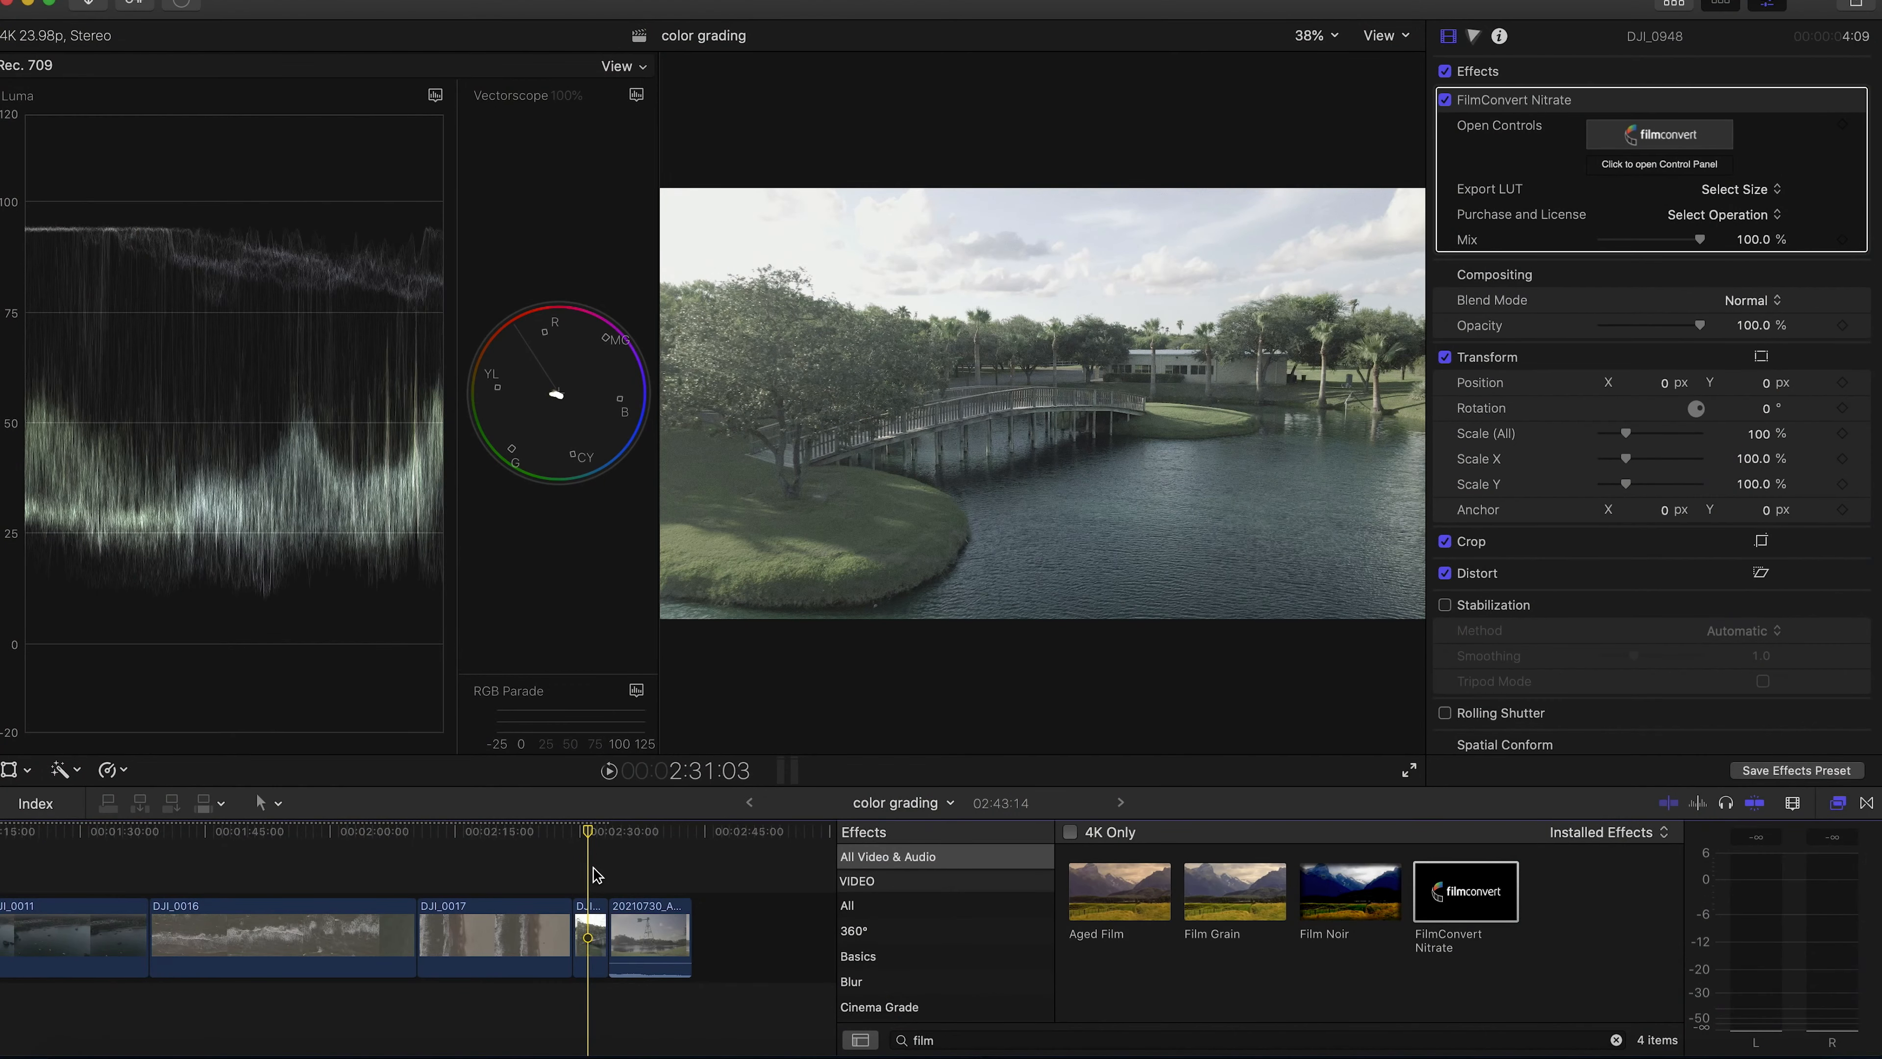
{"action": "left_click", "coordinate": [1610, 157]}
{"action": "left_click", "coordinate": [1630, 141]}
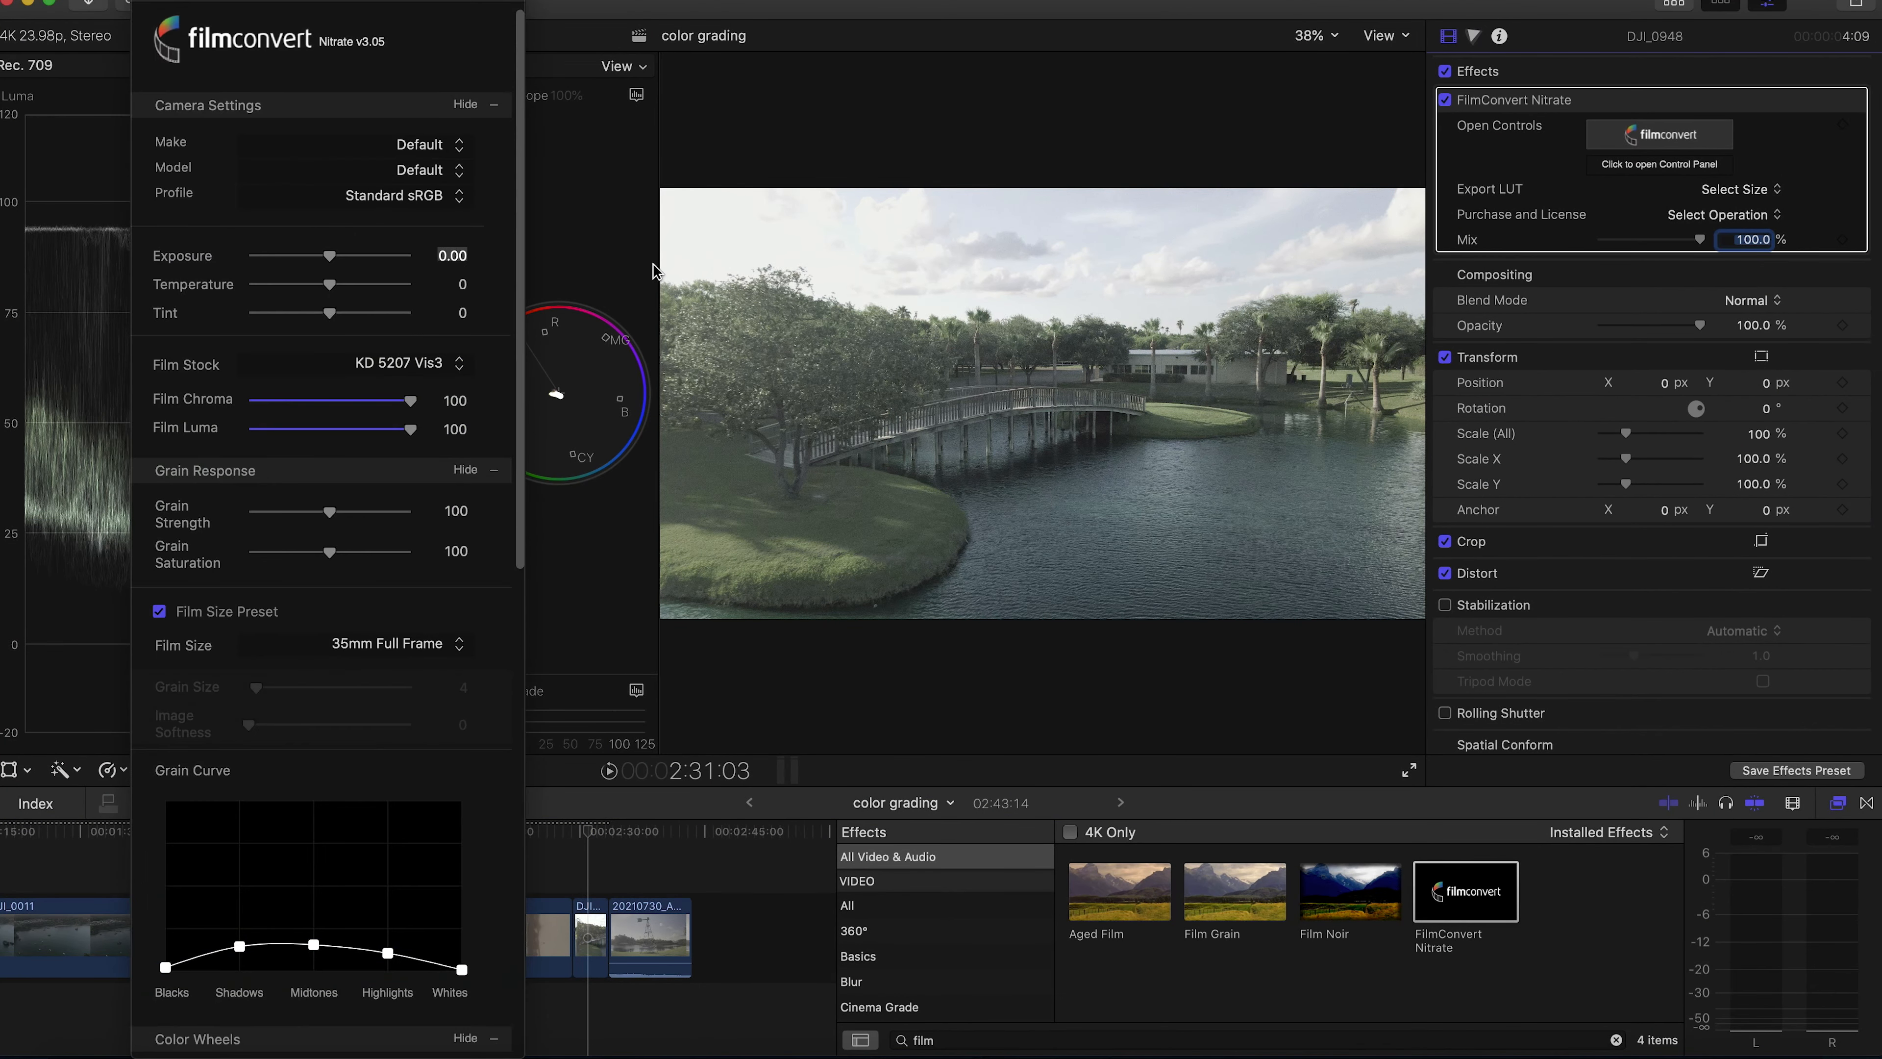
Set DJI_0948's FilmConvert camera settings to make DJI, model Mavic Air and profile D-CineLike
{"action": "left_click", "coordinate": [453, 146]}
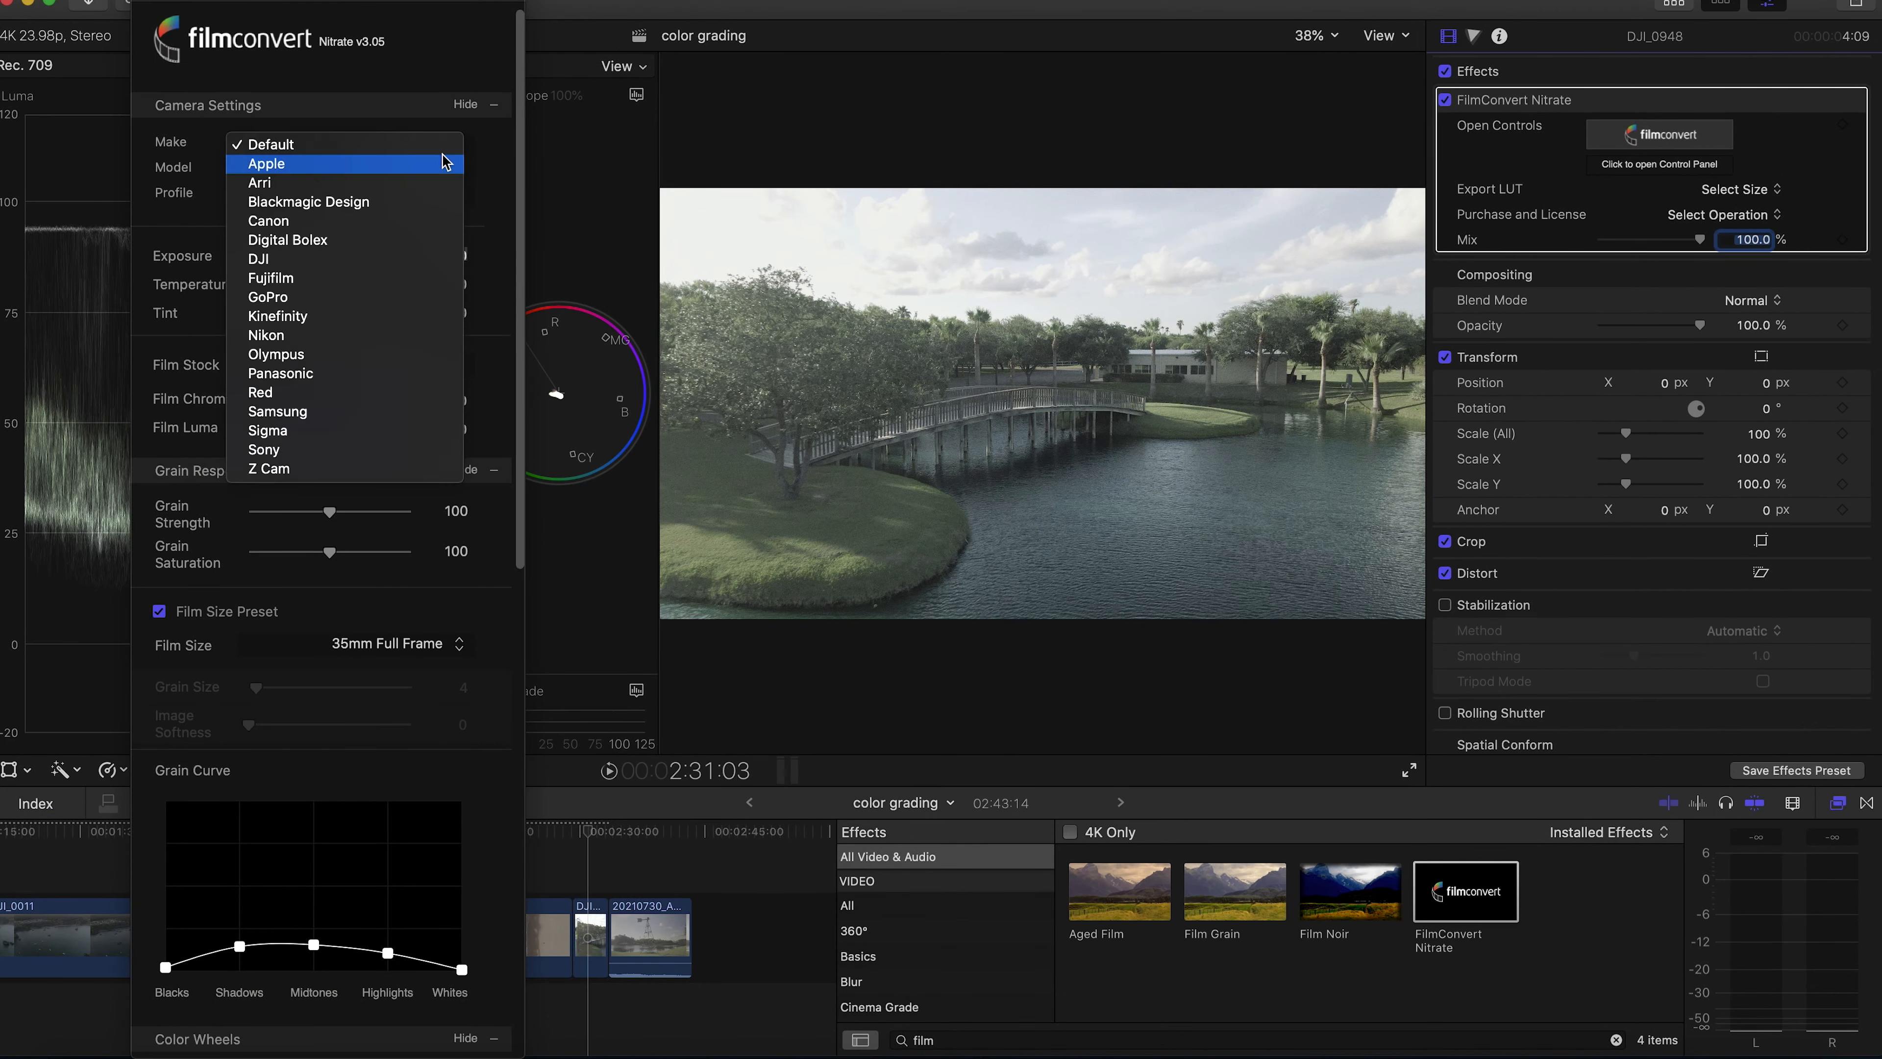
{"action": "left_click", "coordinate": [265, 261]}
{"action": "left_click", "coordinate": [356, 170]}
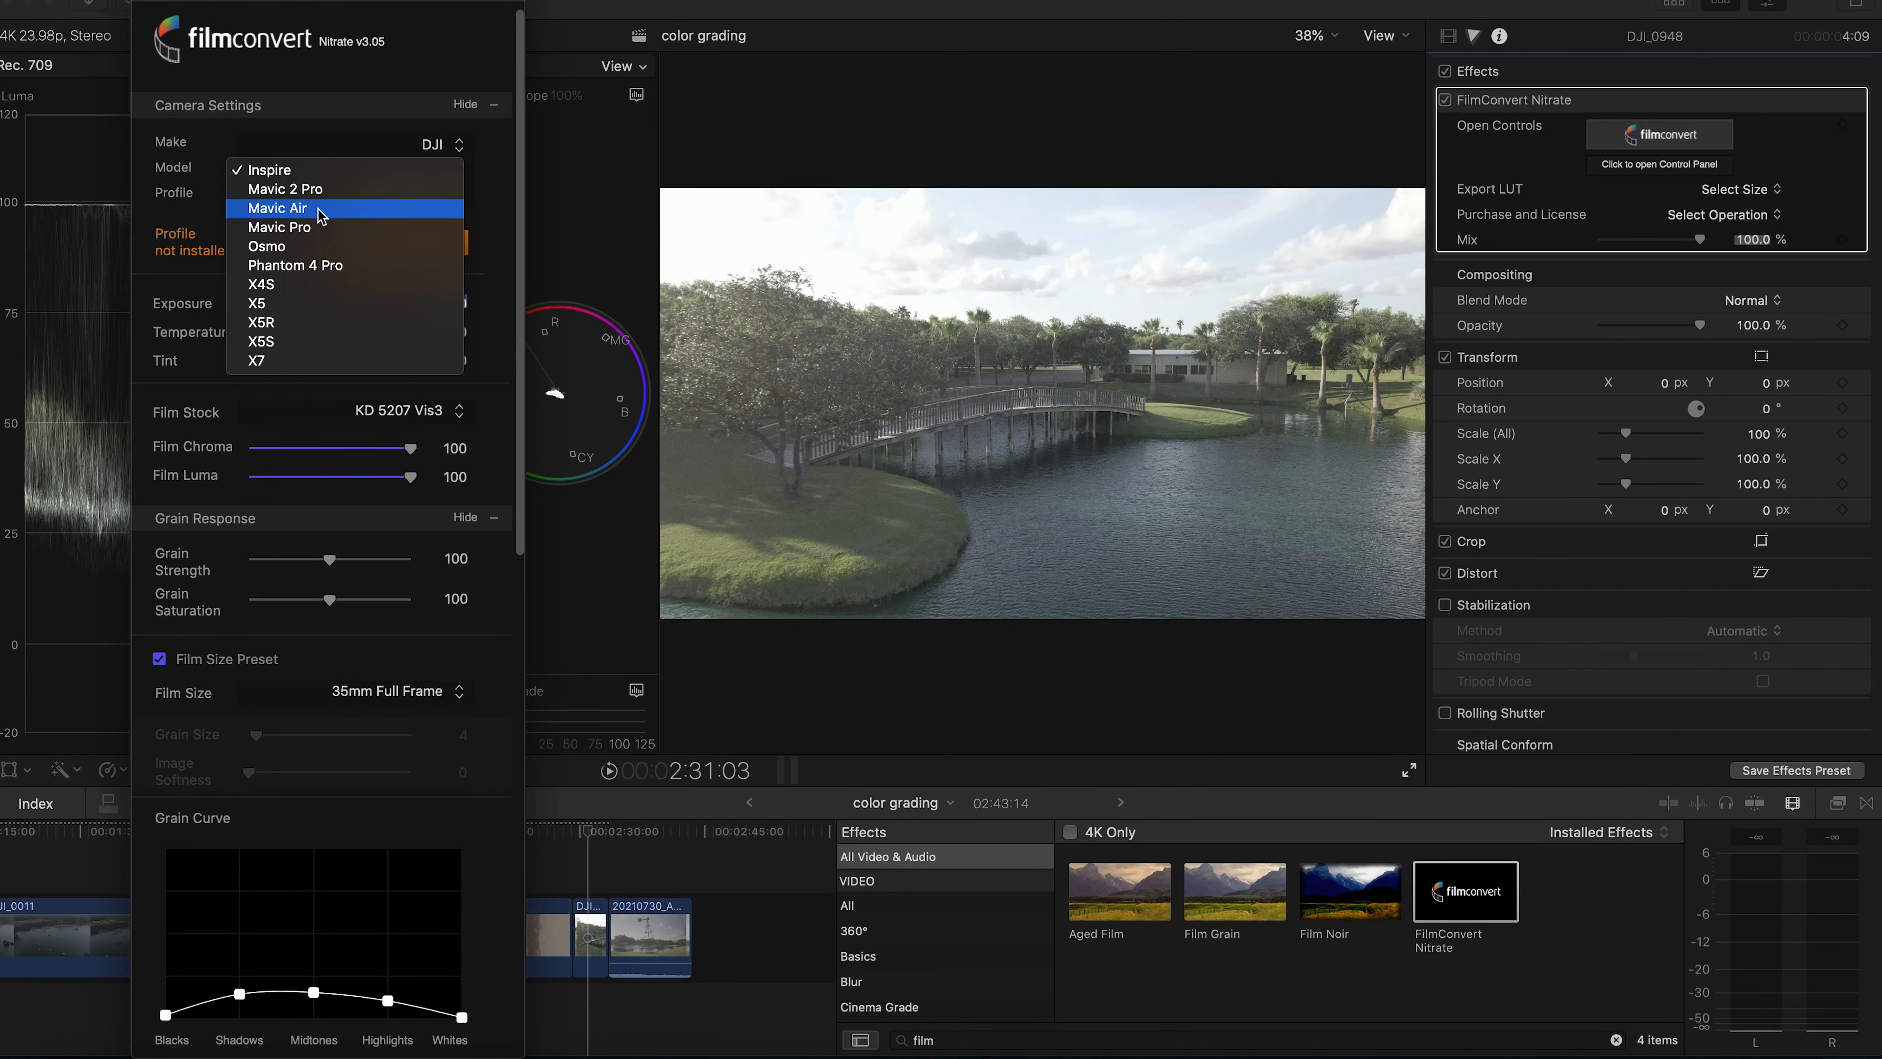
{"action": "left_click", "coordinate": [361, 211]}
{"action": "left_click", "coordinate": [359, 203]}
{"action": "left_click", "coordinate": [359, 203]}
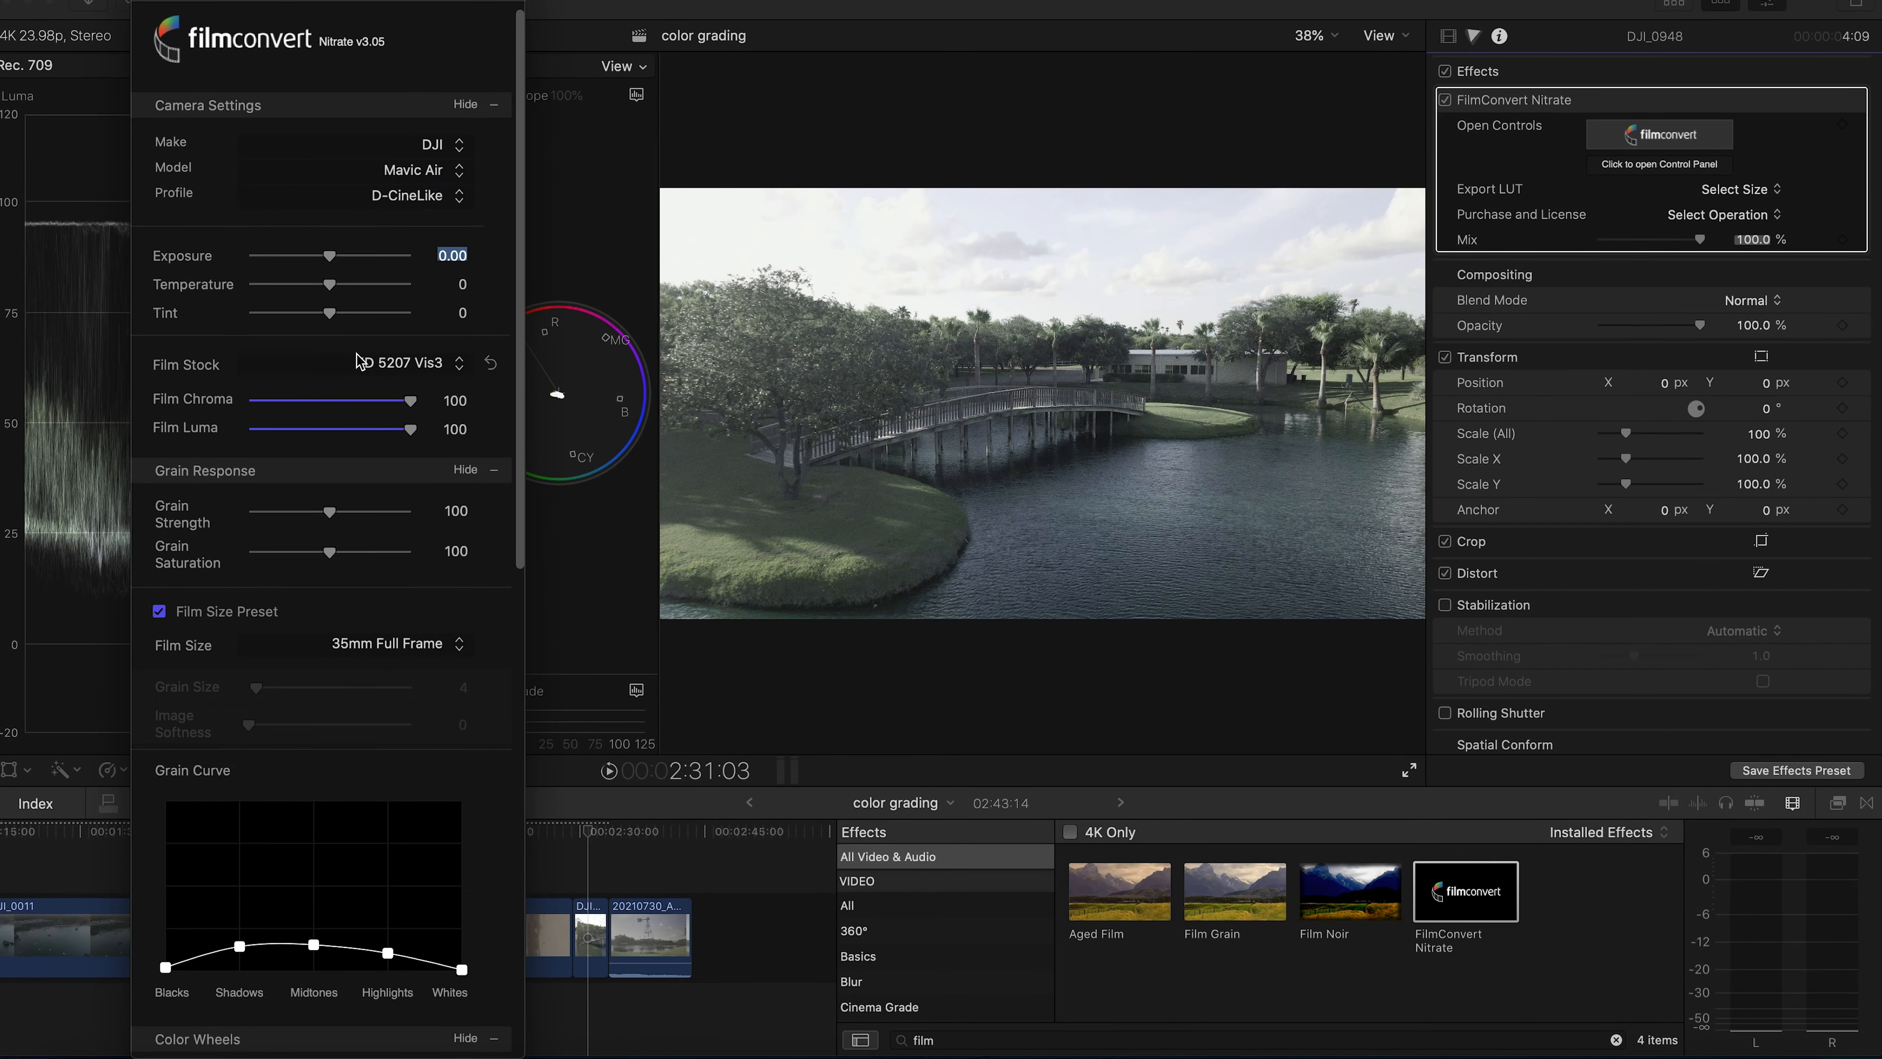
Lower the midtones of DJI_0948 to -36 and raise its highlights to 17 on the FilmConvert color wheels
{"action": "scroll", "coordinate": [333, 519], "scroll_direction": "down", "scroll_amount": 10}
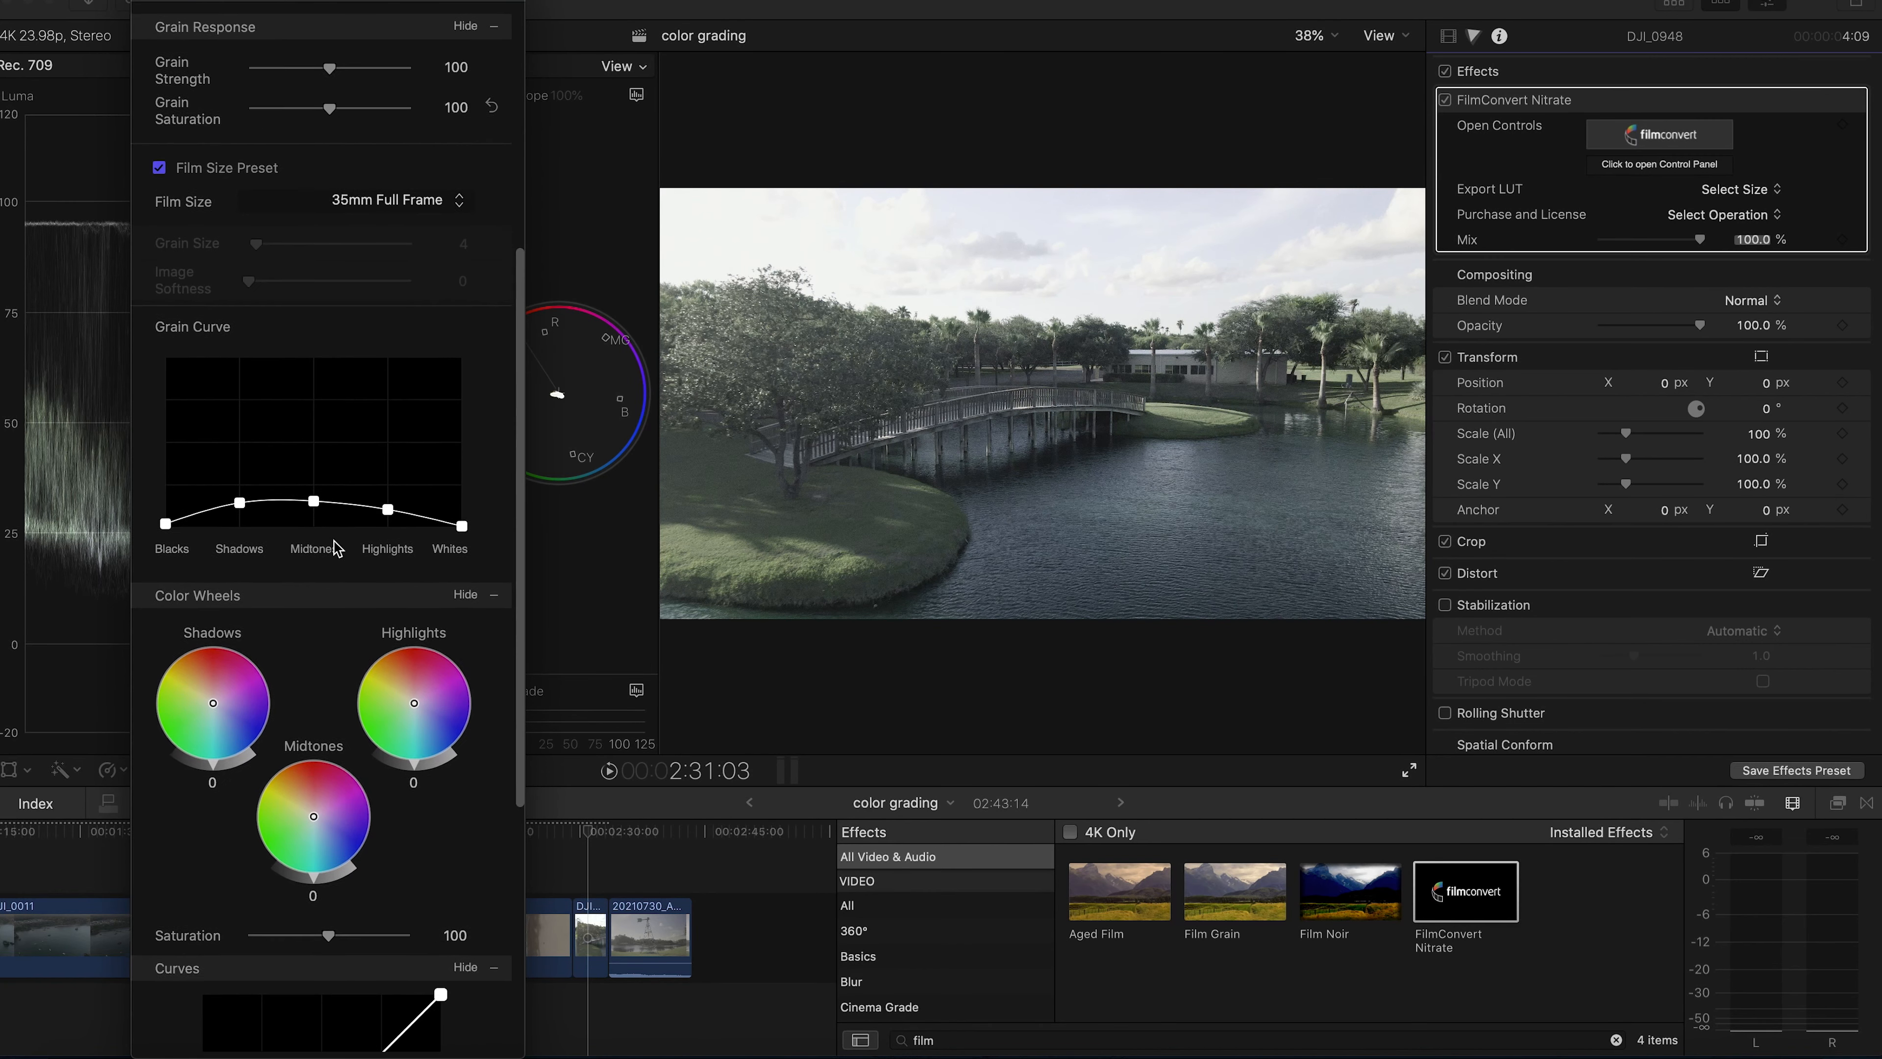
{"action": "left_click_drag", "start_coordinate": [310, 875], "coordinate": [300, 886]}
{"action": "left_click_drag", "start_coordinate": [420, 771], "coordinate": [426, 775]}
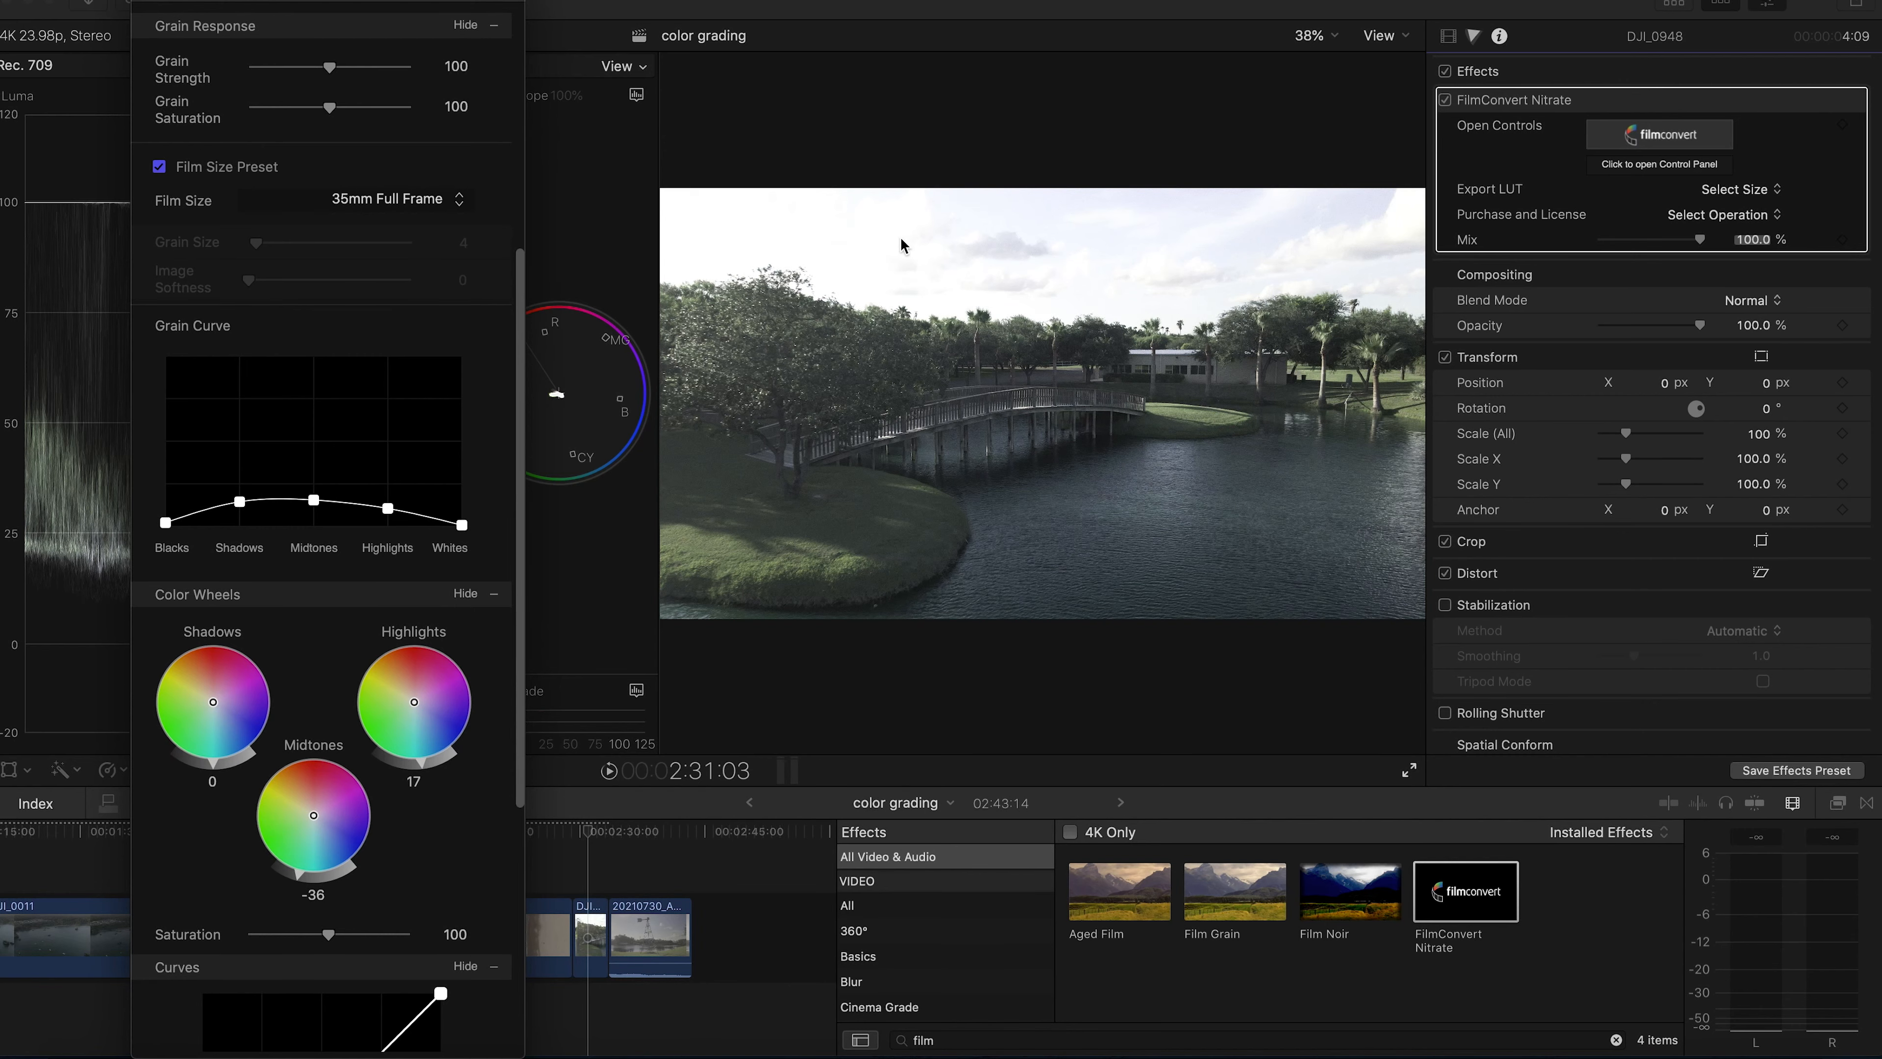
{"action": "left_click", "coordinate": [876, 342]}
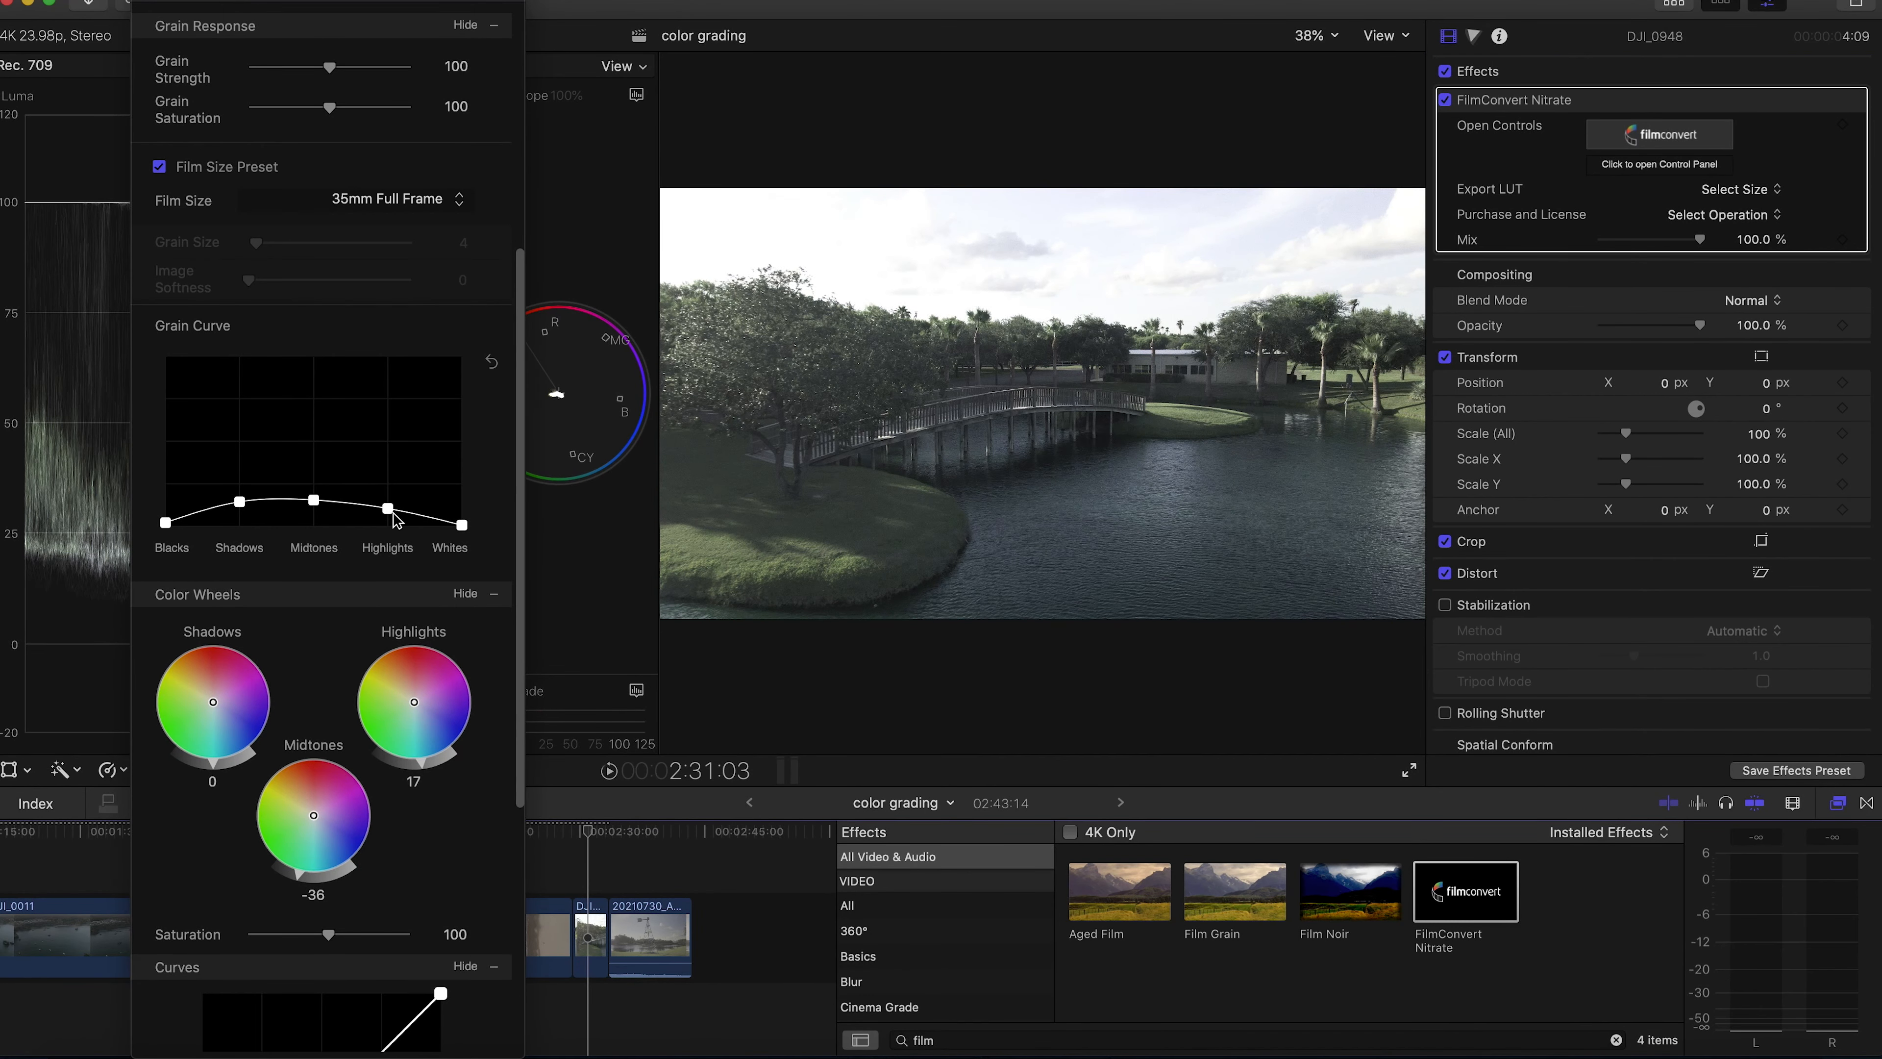
Reduce DJI_0948's grain strength to 41 and warm the image with temperature 50 and tint 28
{"action": "scroll", "coordinate": [374, 450], "scroll_direction": "up", "scroll_amount": 5}
{"action": "left_click_drag", "start_coordinate": [329, 253], "coordinate": [278, 266]}
{"action": "scroll", "coordinate": [278, 265], "scroll_direction": "up", "scroll_amount": 5}
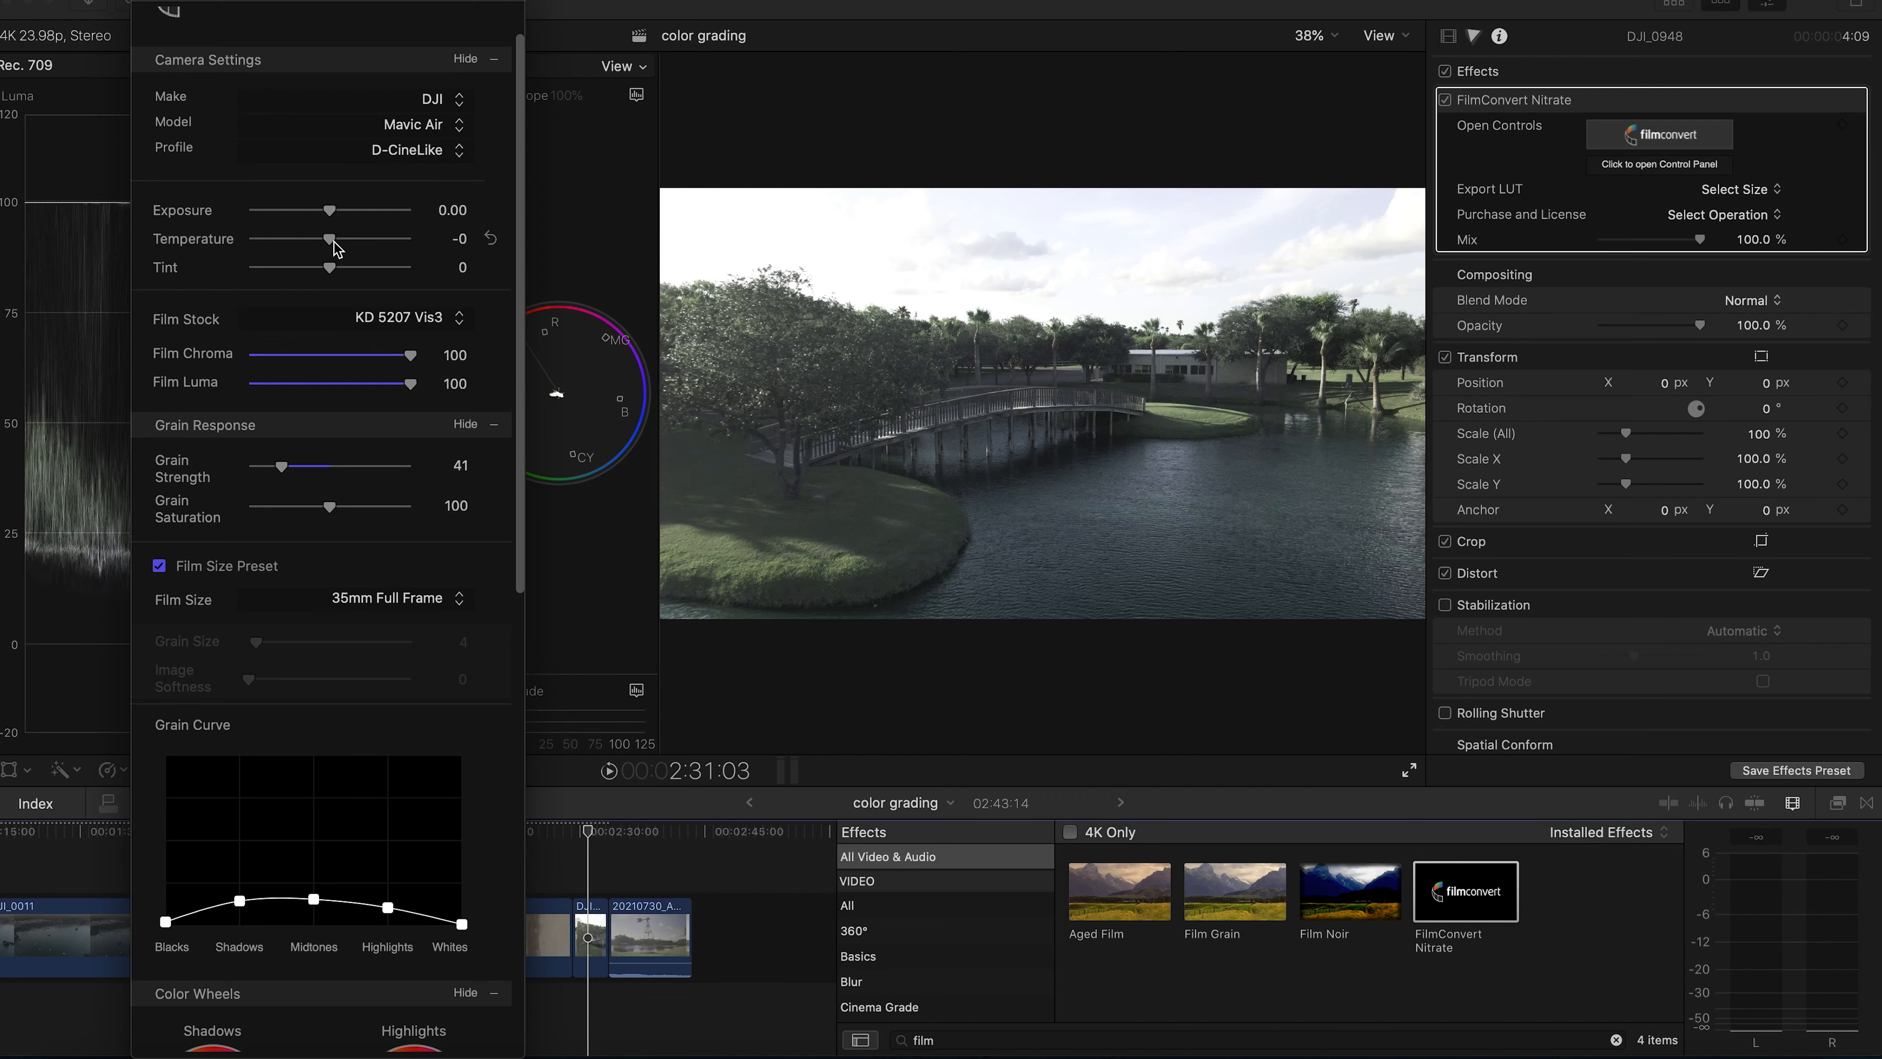
{"action": "mouse_move", "coordinate": [335, 247]}
{"action": "left_mouse_down"}
{"action": "mouse_move", "coordinate": [394, 246]}
{"action": "mouse_move", "coordinate": [340, 272]}
{"action": "mouse_move", "coordinate": [357, 266]}
{"action": "left_mouse_up"}
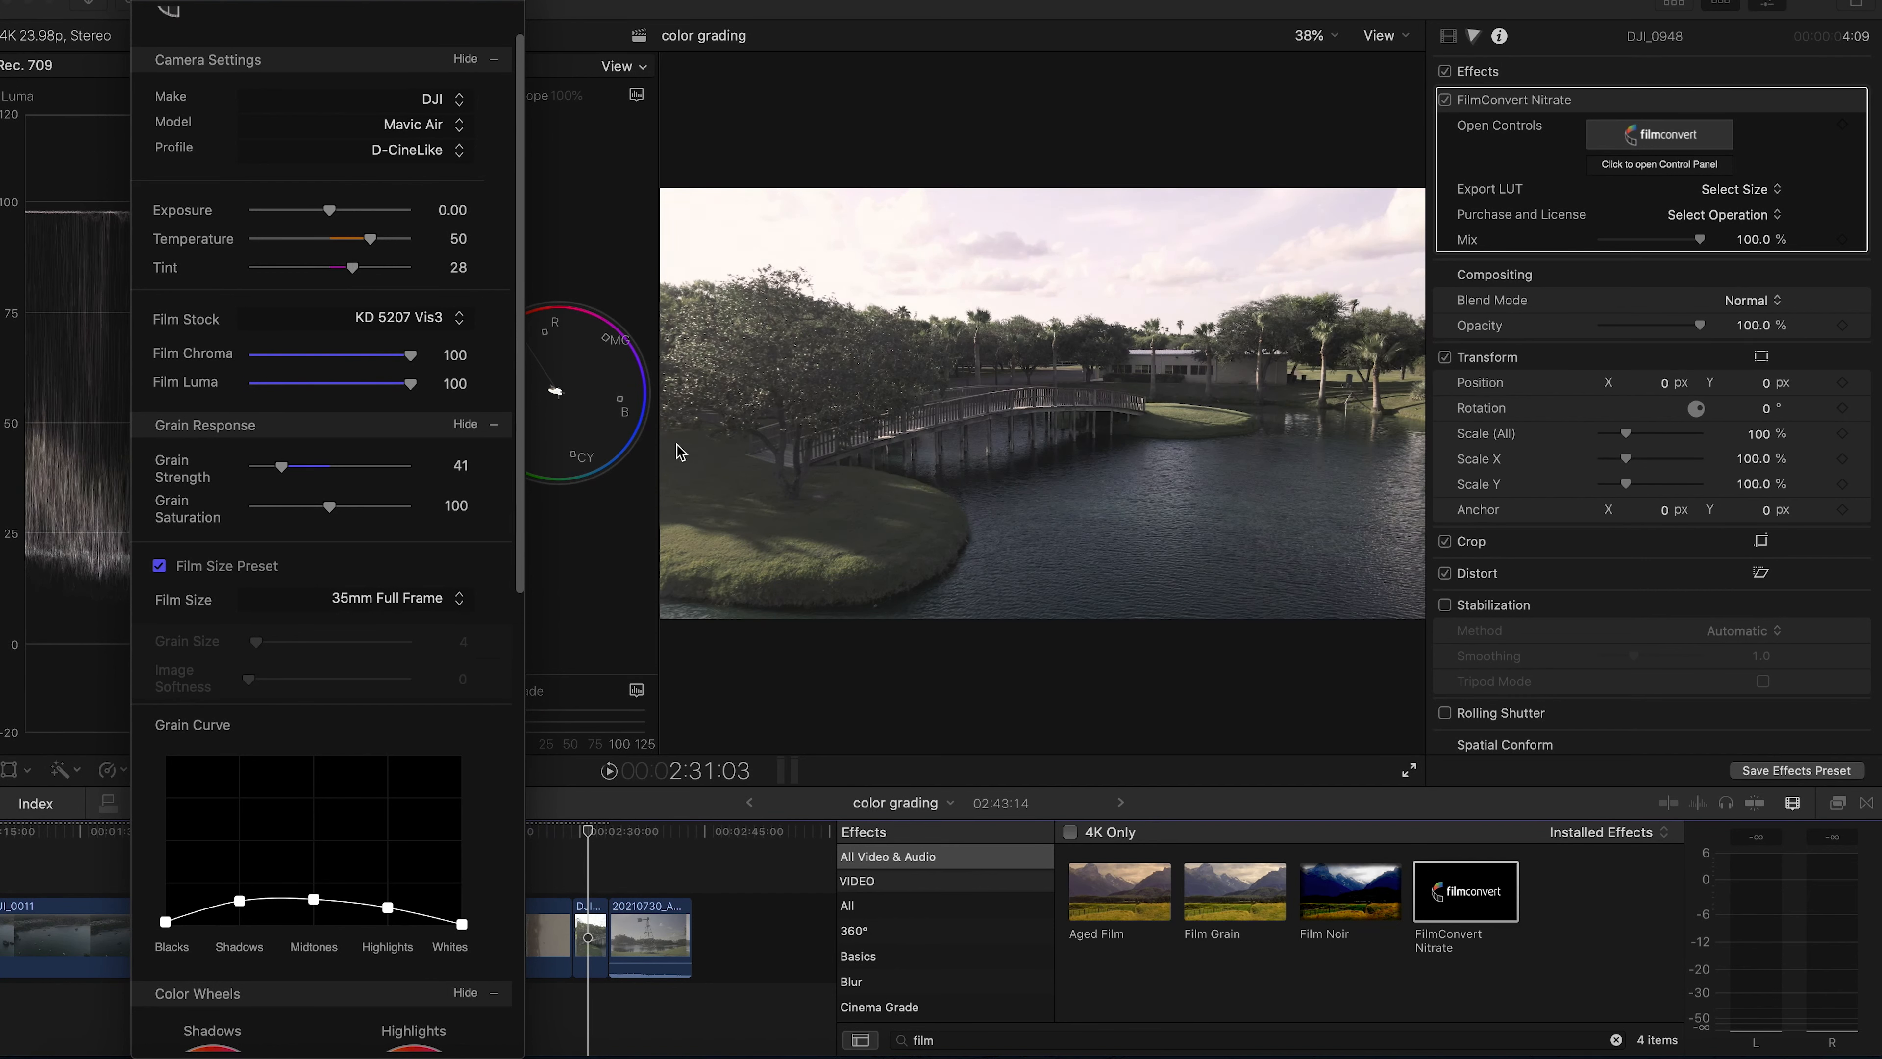
Close the FilmConvert controls and compare the DJI_0948 image with the effect off and on
{"action": "left_click", "coordinate": [150, 2]}
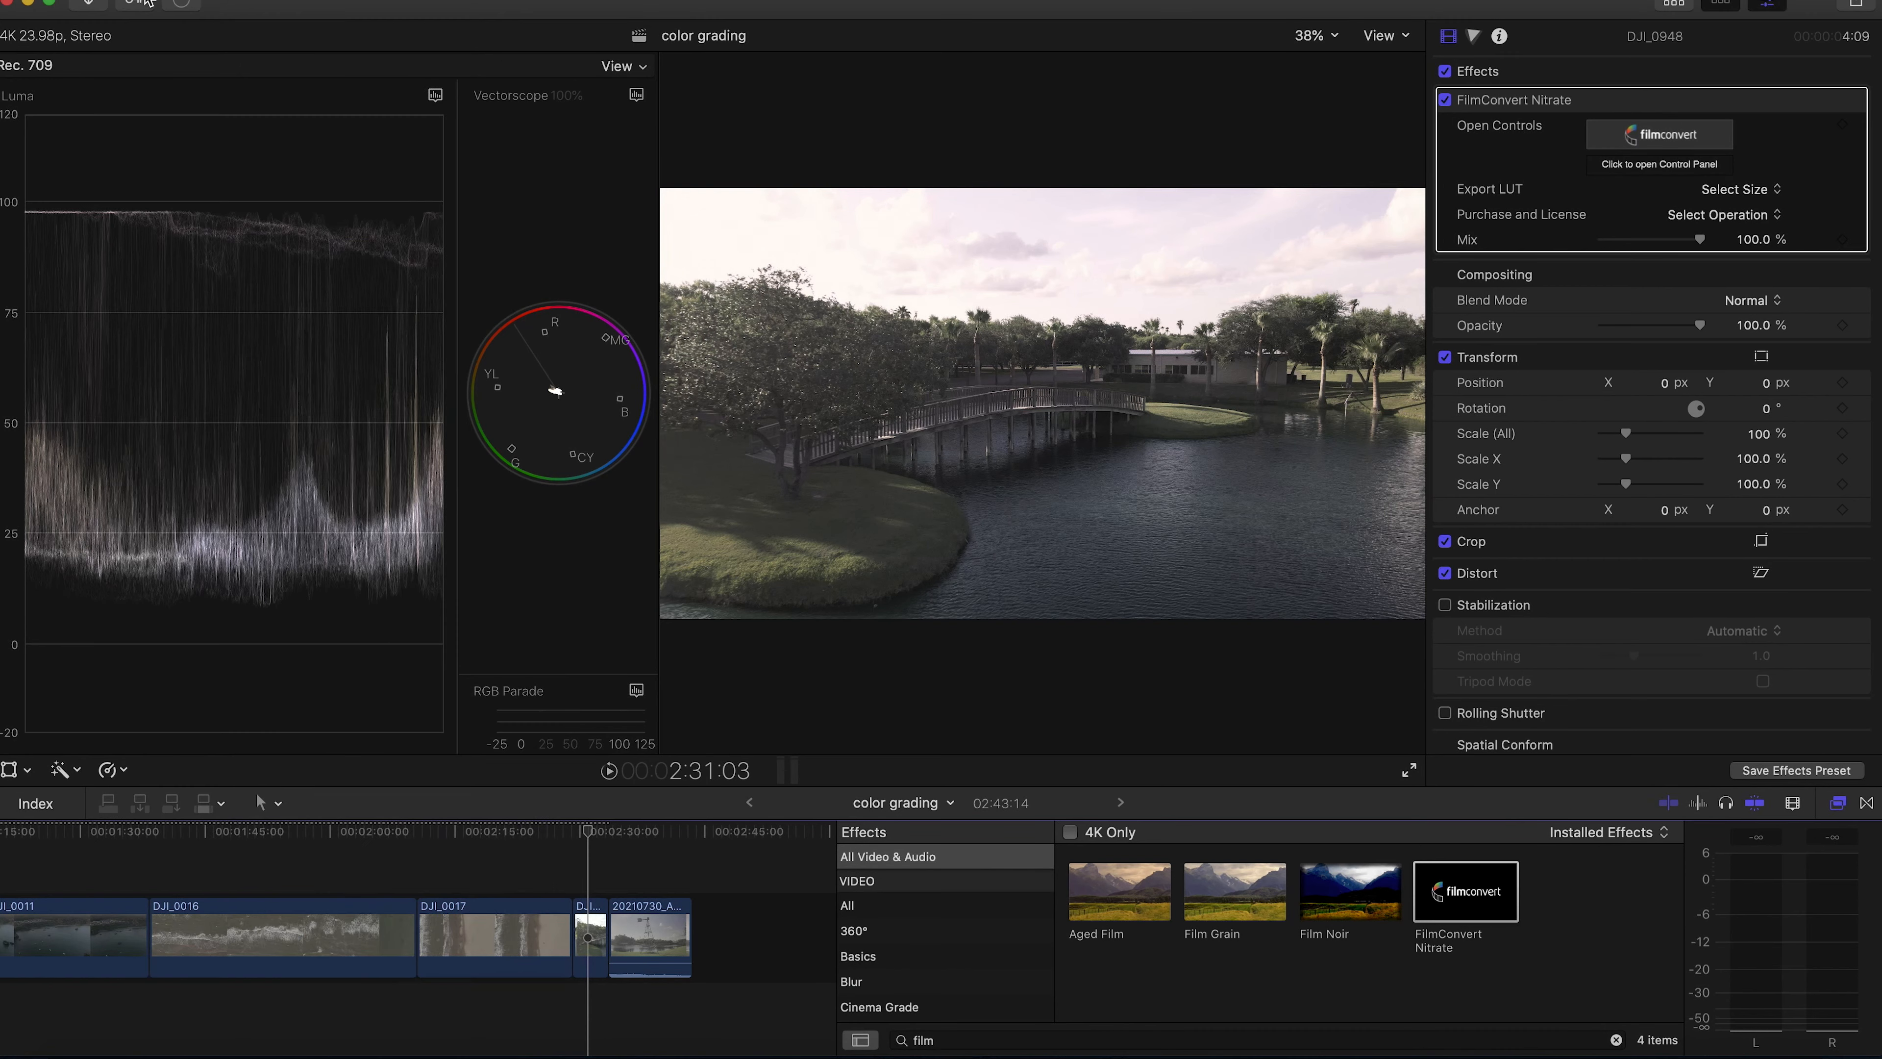
{"action": "left_click", "coordinate": [1445, 100]}
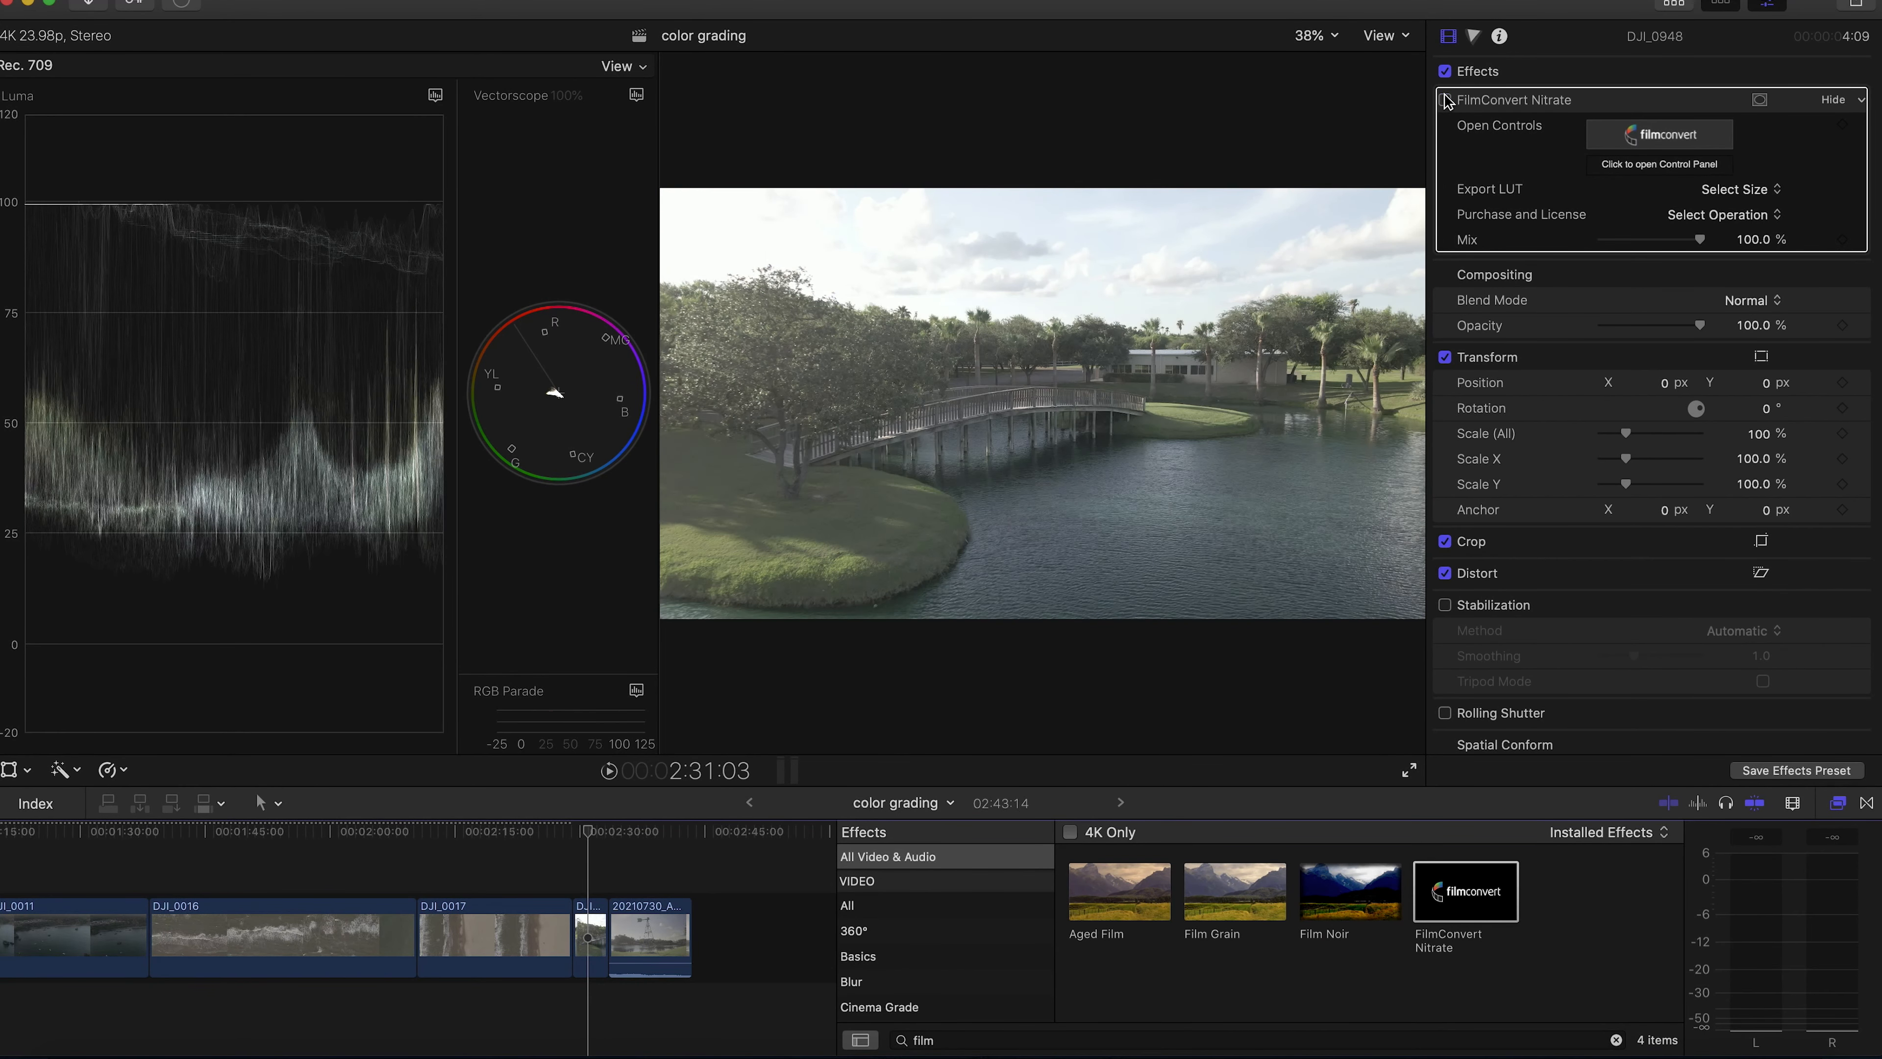
{"action": "left_click", "coordinate": [1444, 100]}
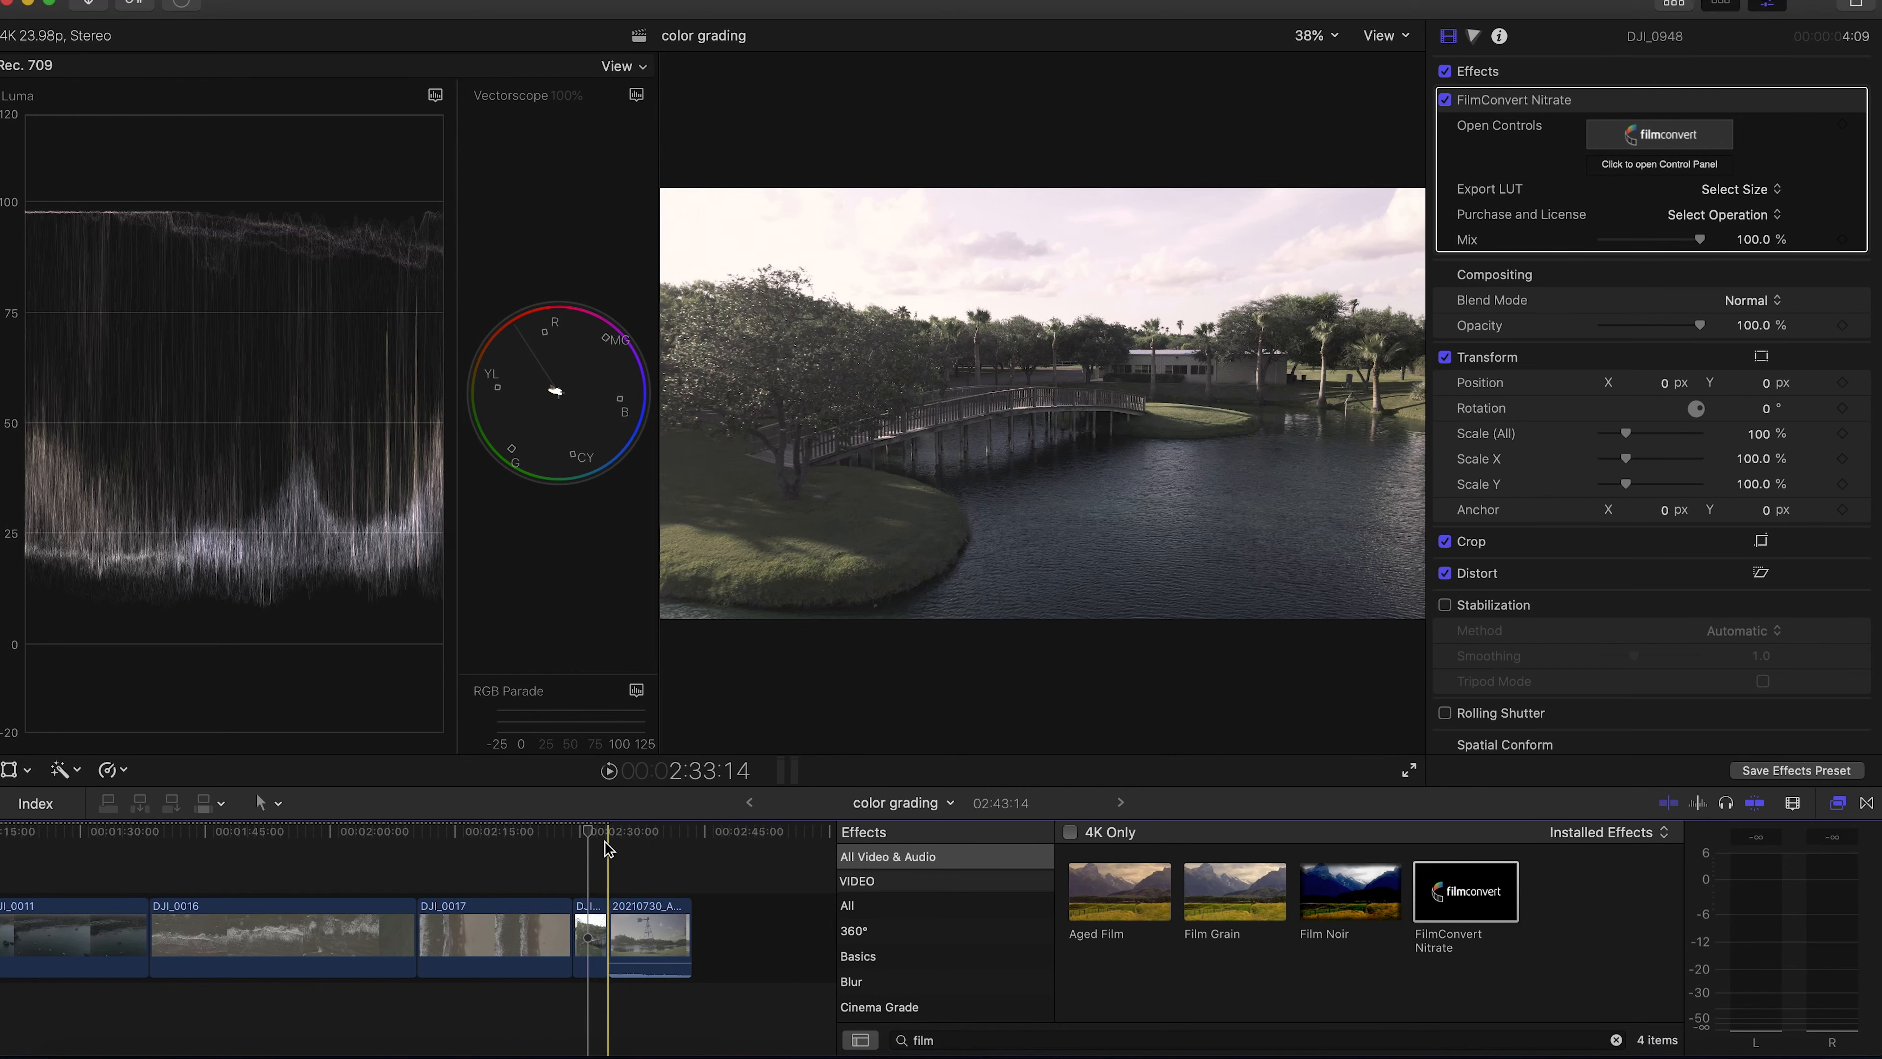
Apply FilmConvert Nitrate to the windmill clip 20210730_A7siii8040 and open its controls
{"action": "left_click", "coordinate": [643, 922]}
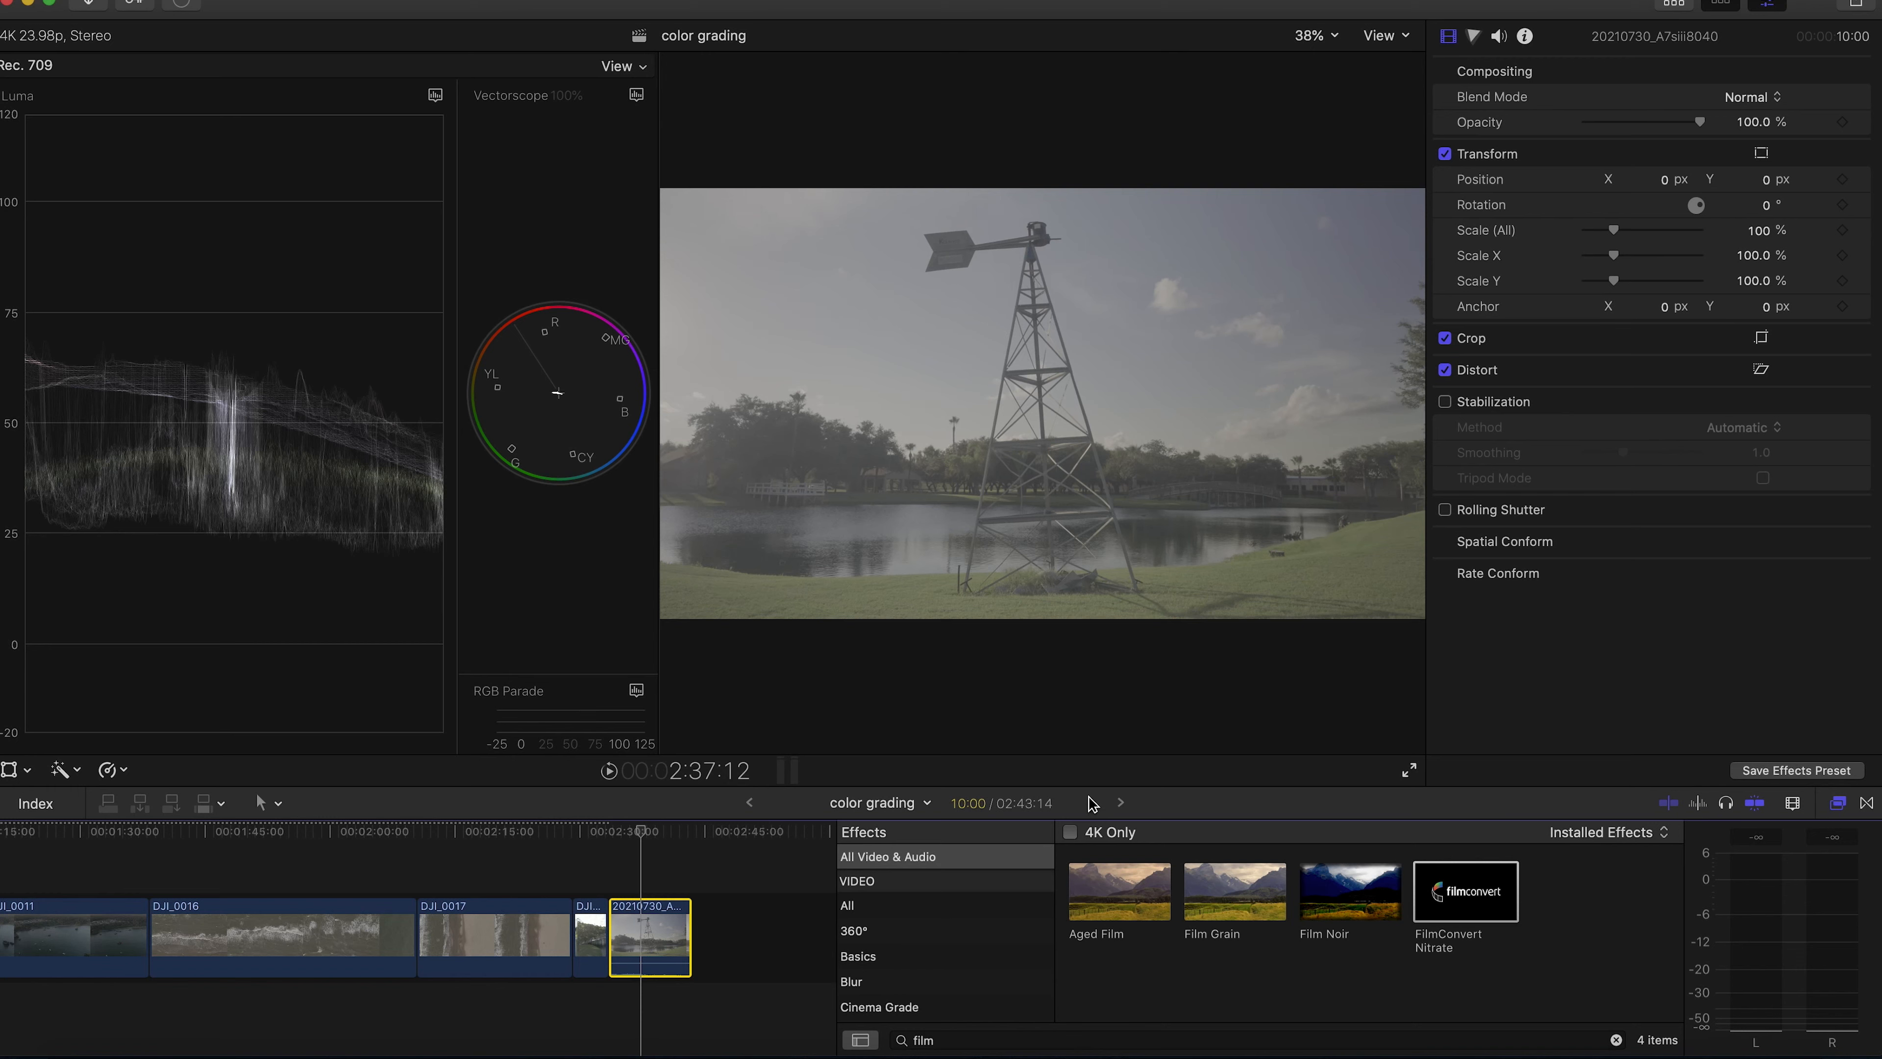
{"action": "left_click_drag", "start_coordinate": [1473, 902], "coordinate": [646, 942]}
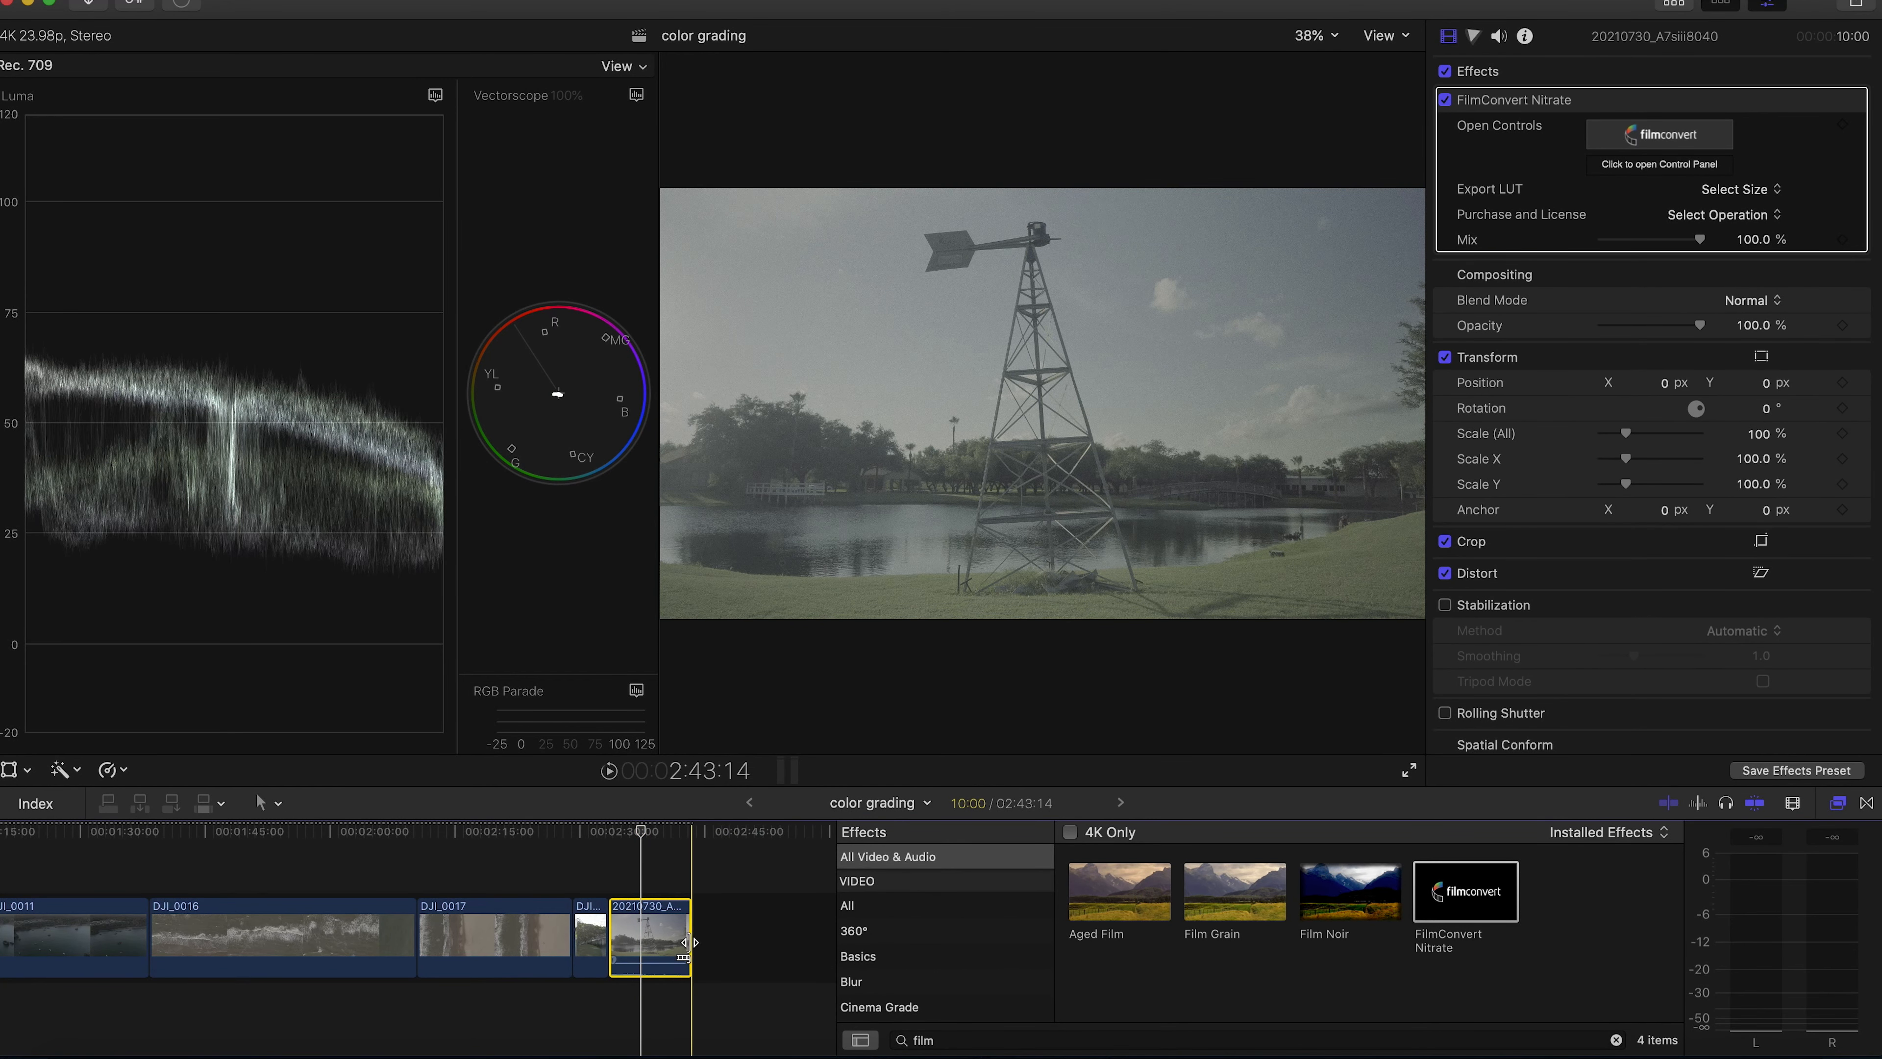
{"action": "left_click", "coordinate": [1659, 134]}
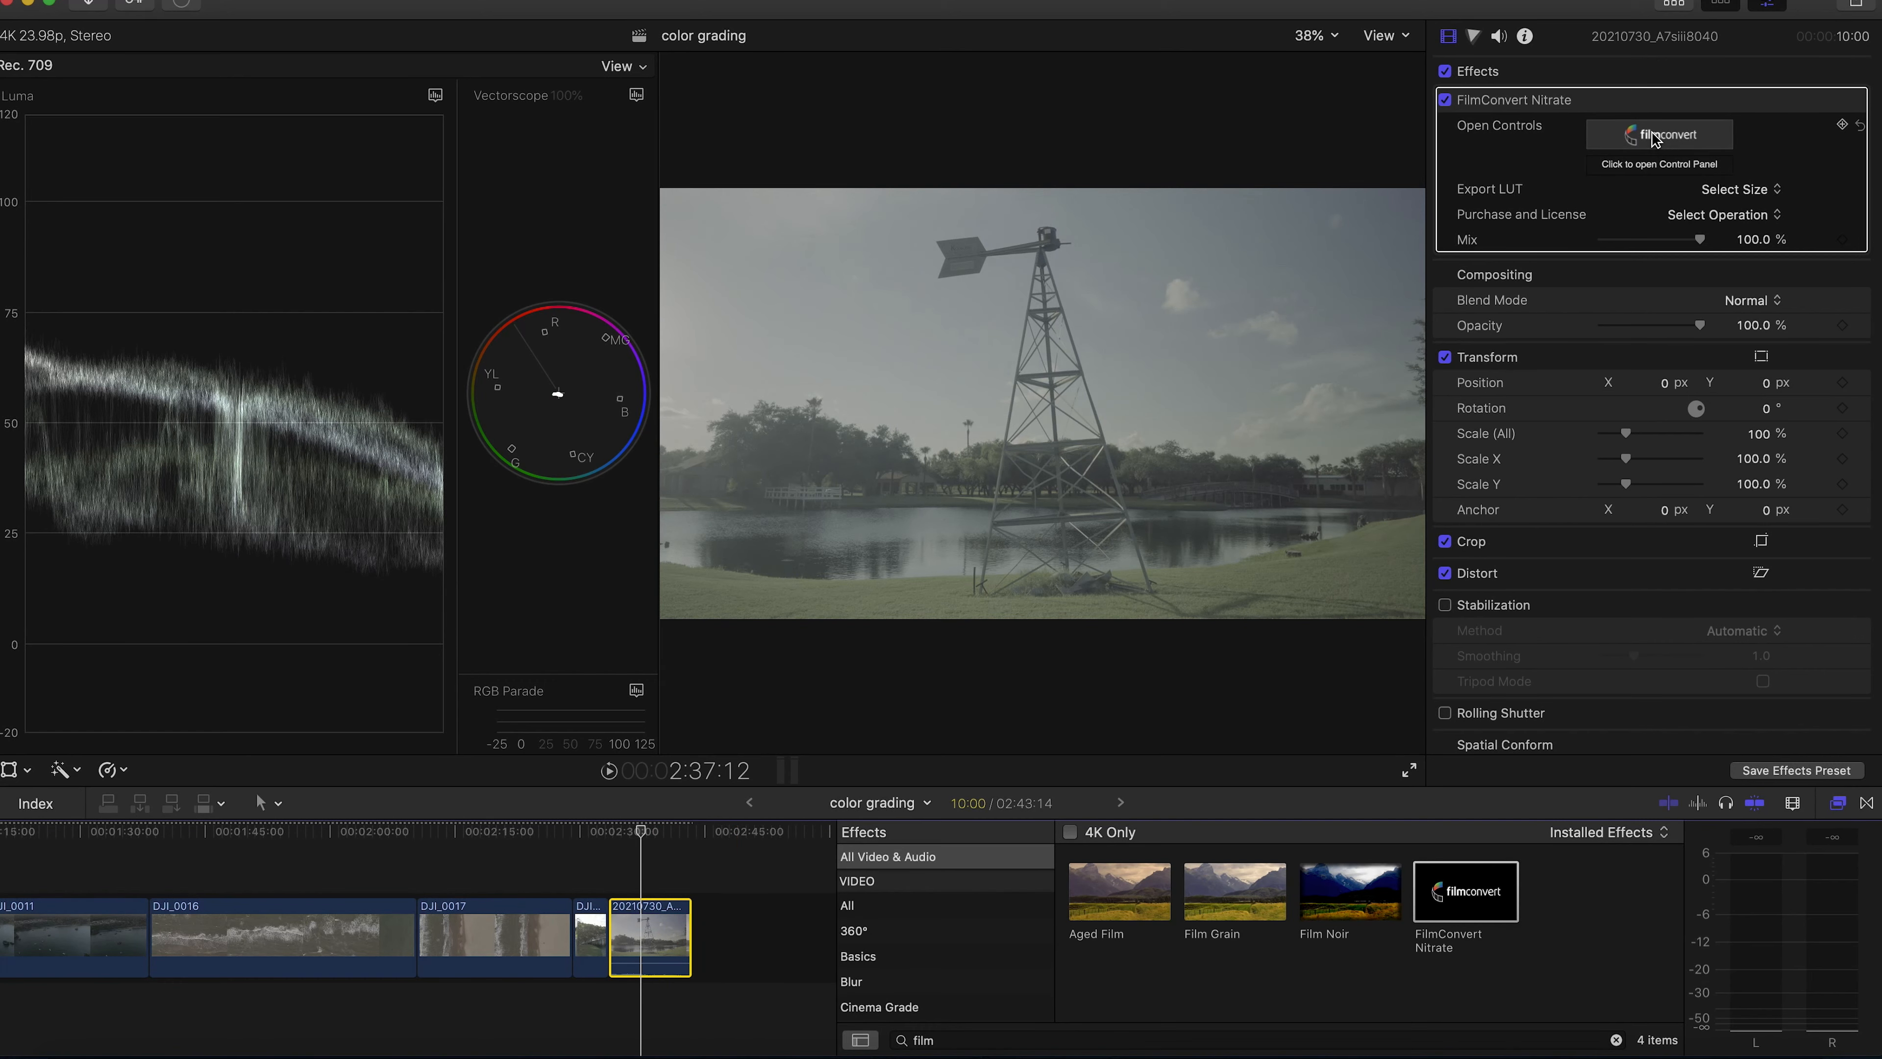
Set the windmill clip's FilmConvert camera settings to make Sony, model A7s mk3 and profile S-Log3 S-Gamut3.Cine
{"action": "left_click", "coordinate": [359, 145]}
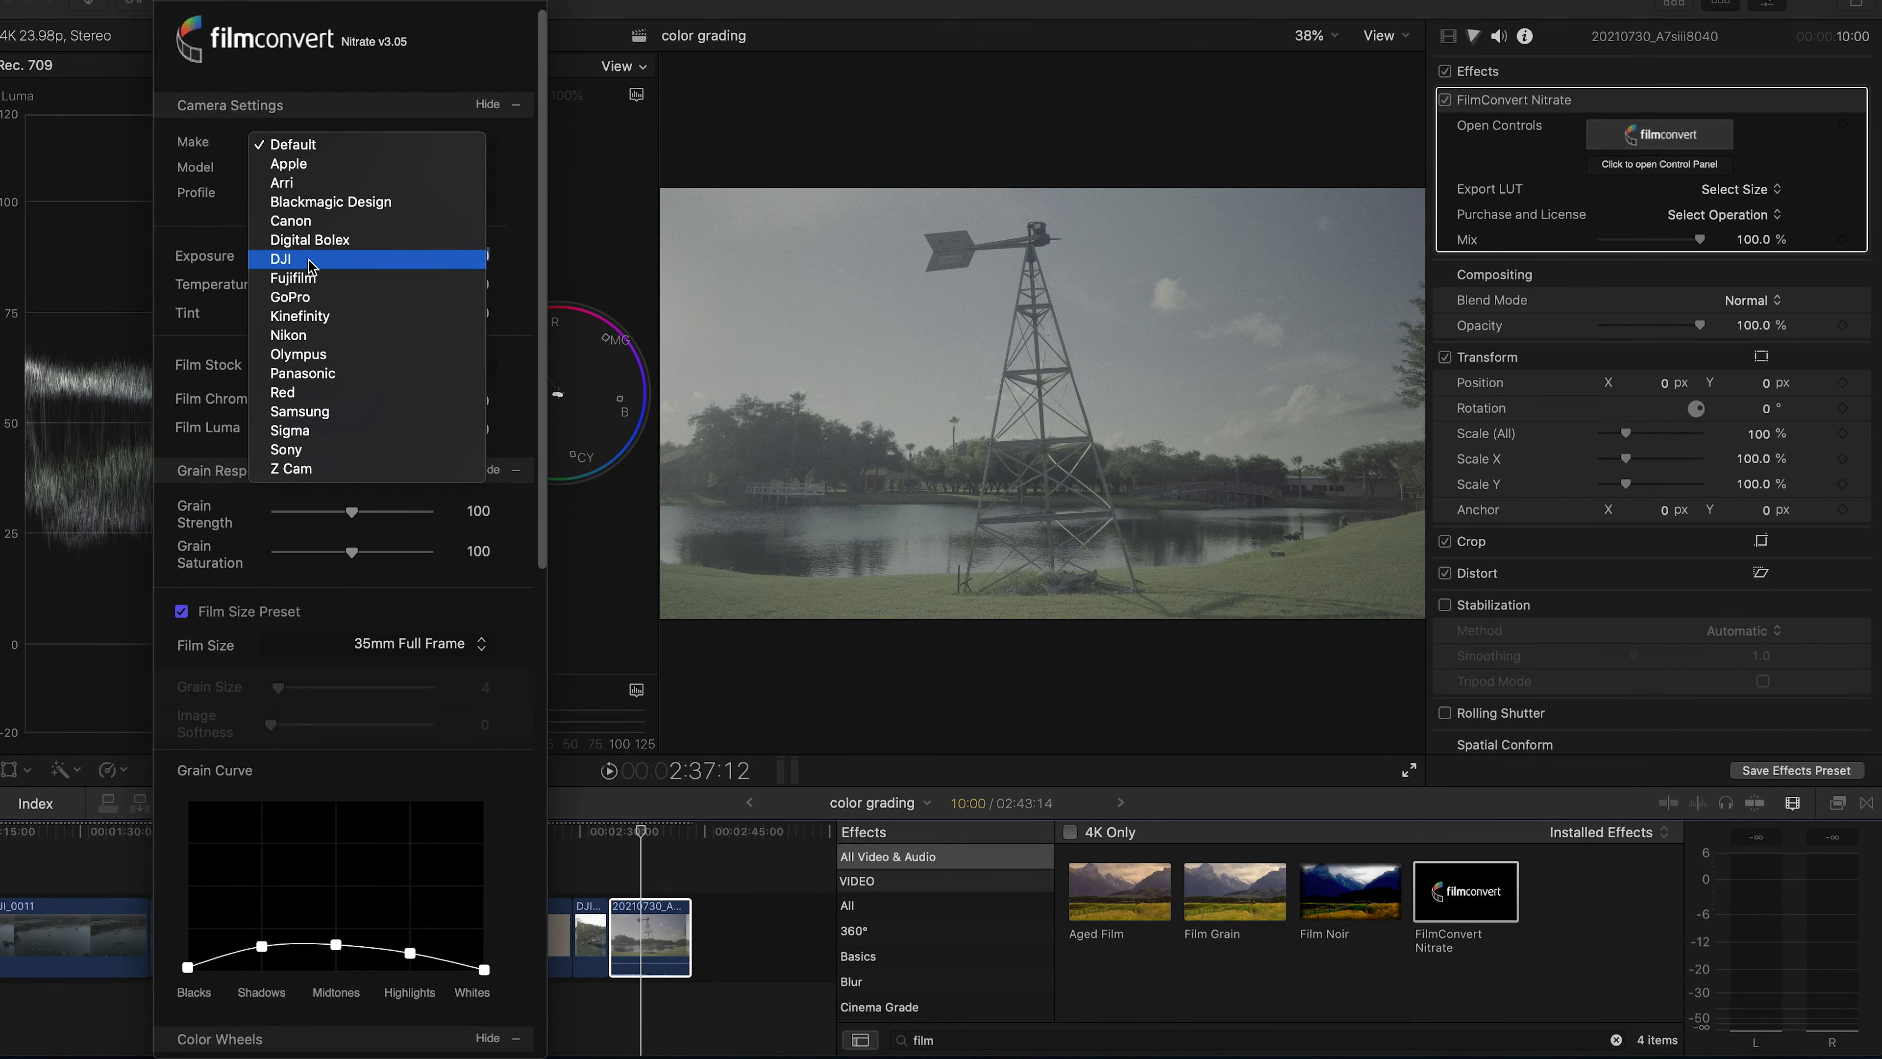
{"action": "left_click", "coordinate": [289, 450]}
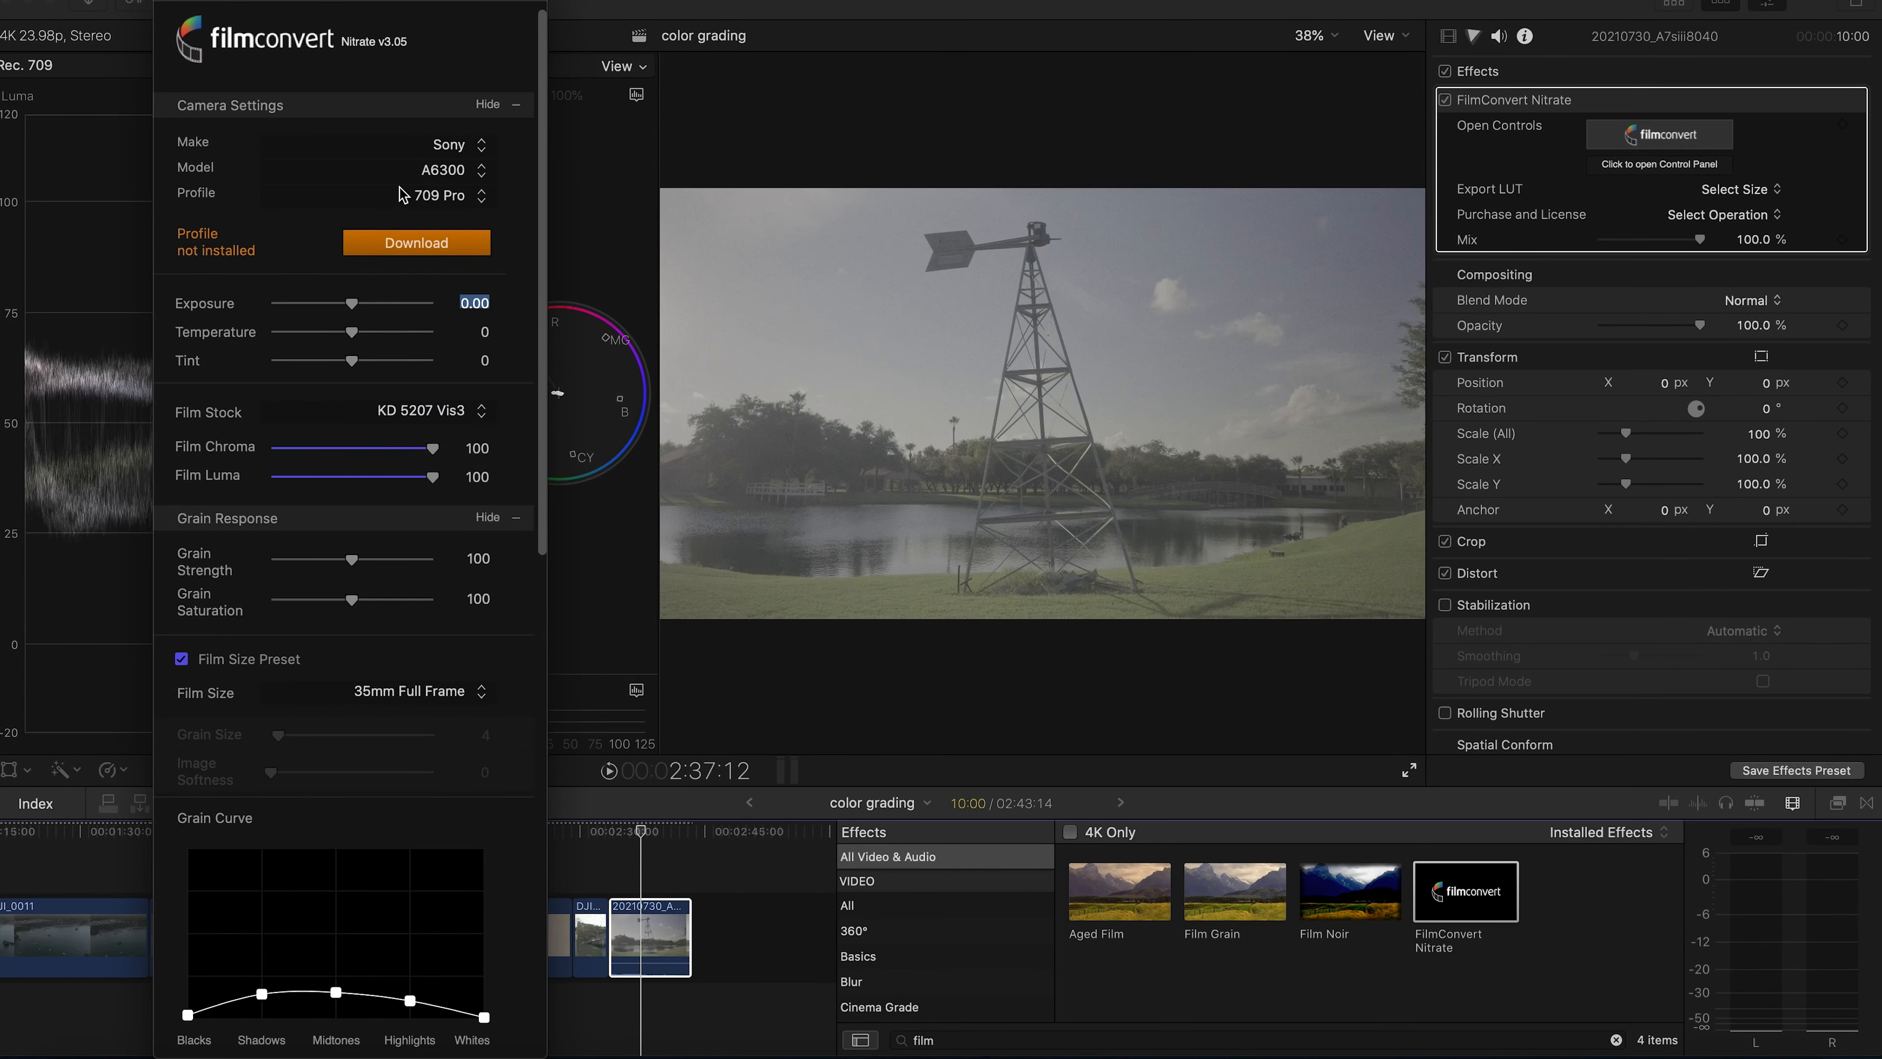
{"action": "left_click", "coordinate": [404, 169]}
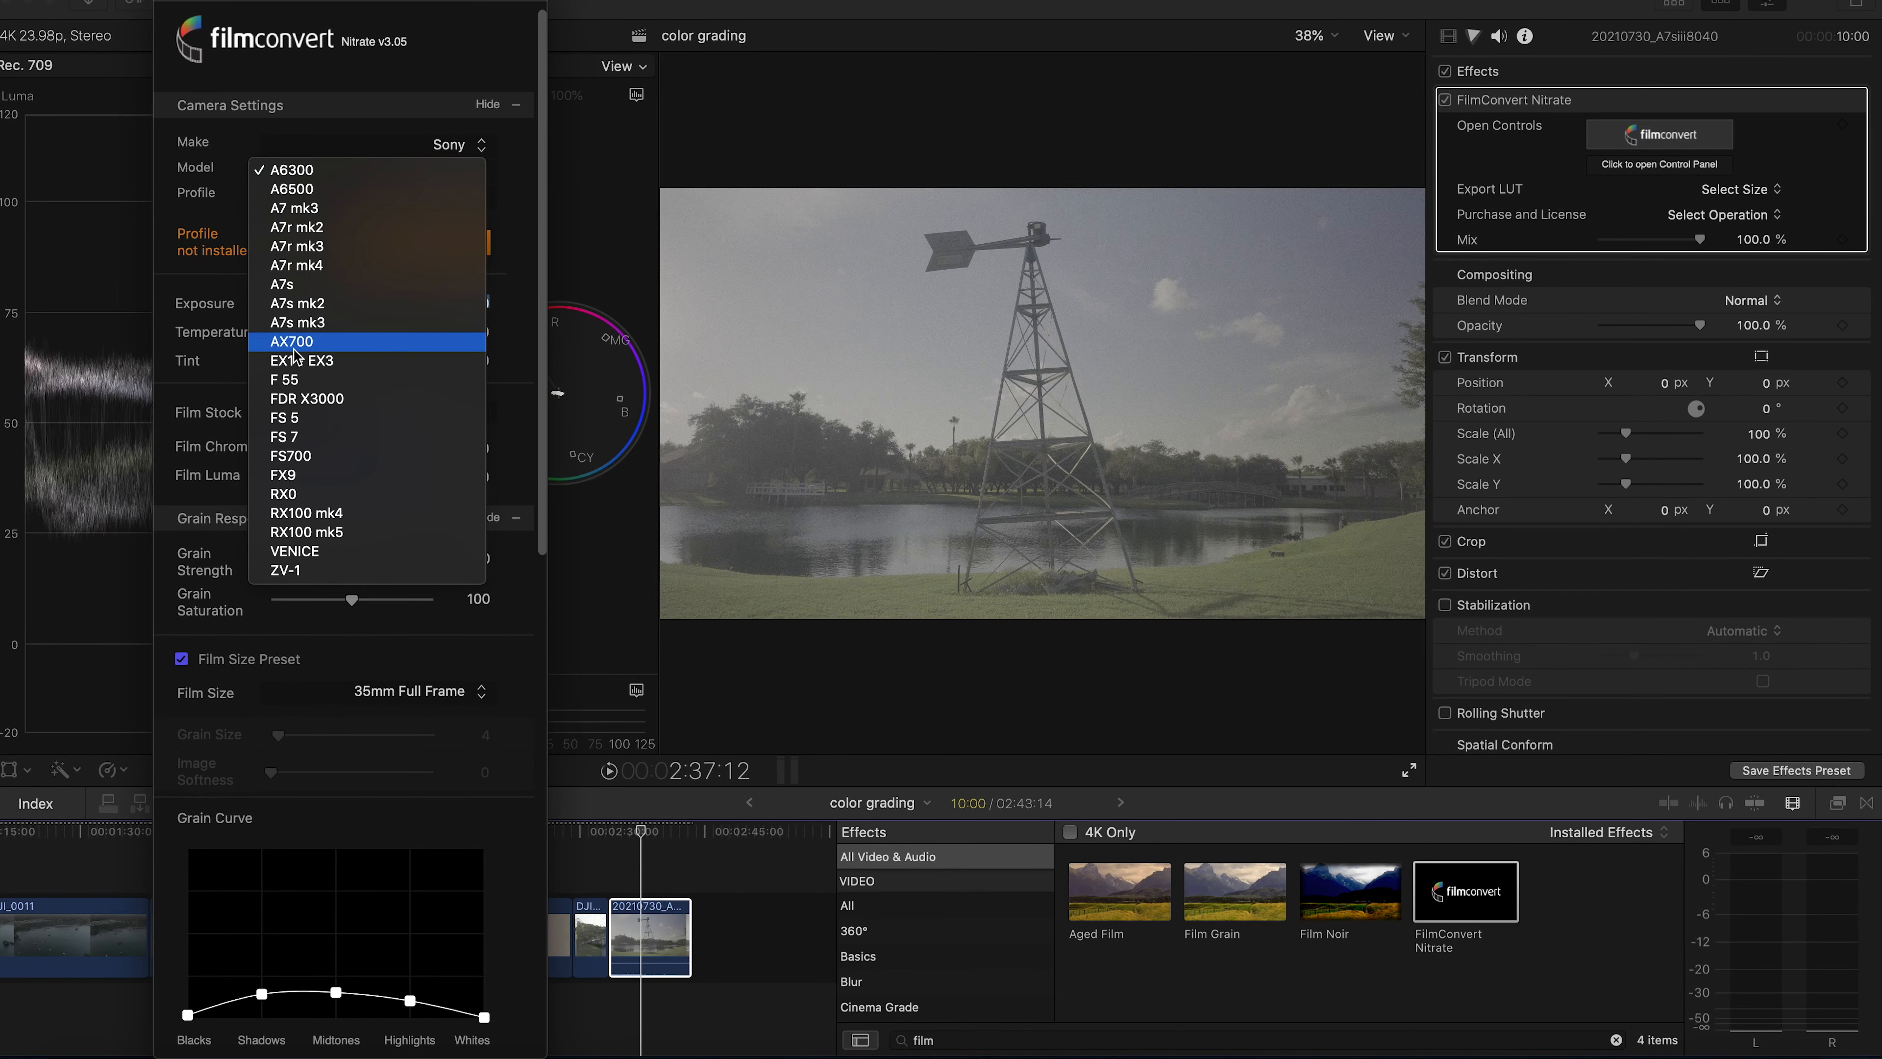
{"action": "left_click", "coordinate": [289, 330]}
{"action": "left_click", "coordinate": [429, 194]}
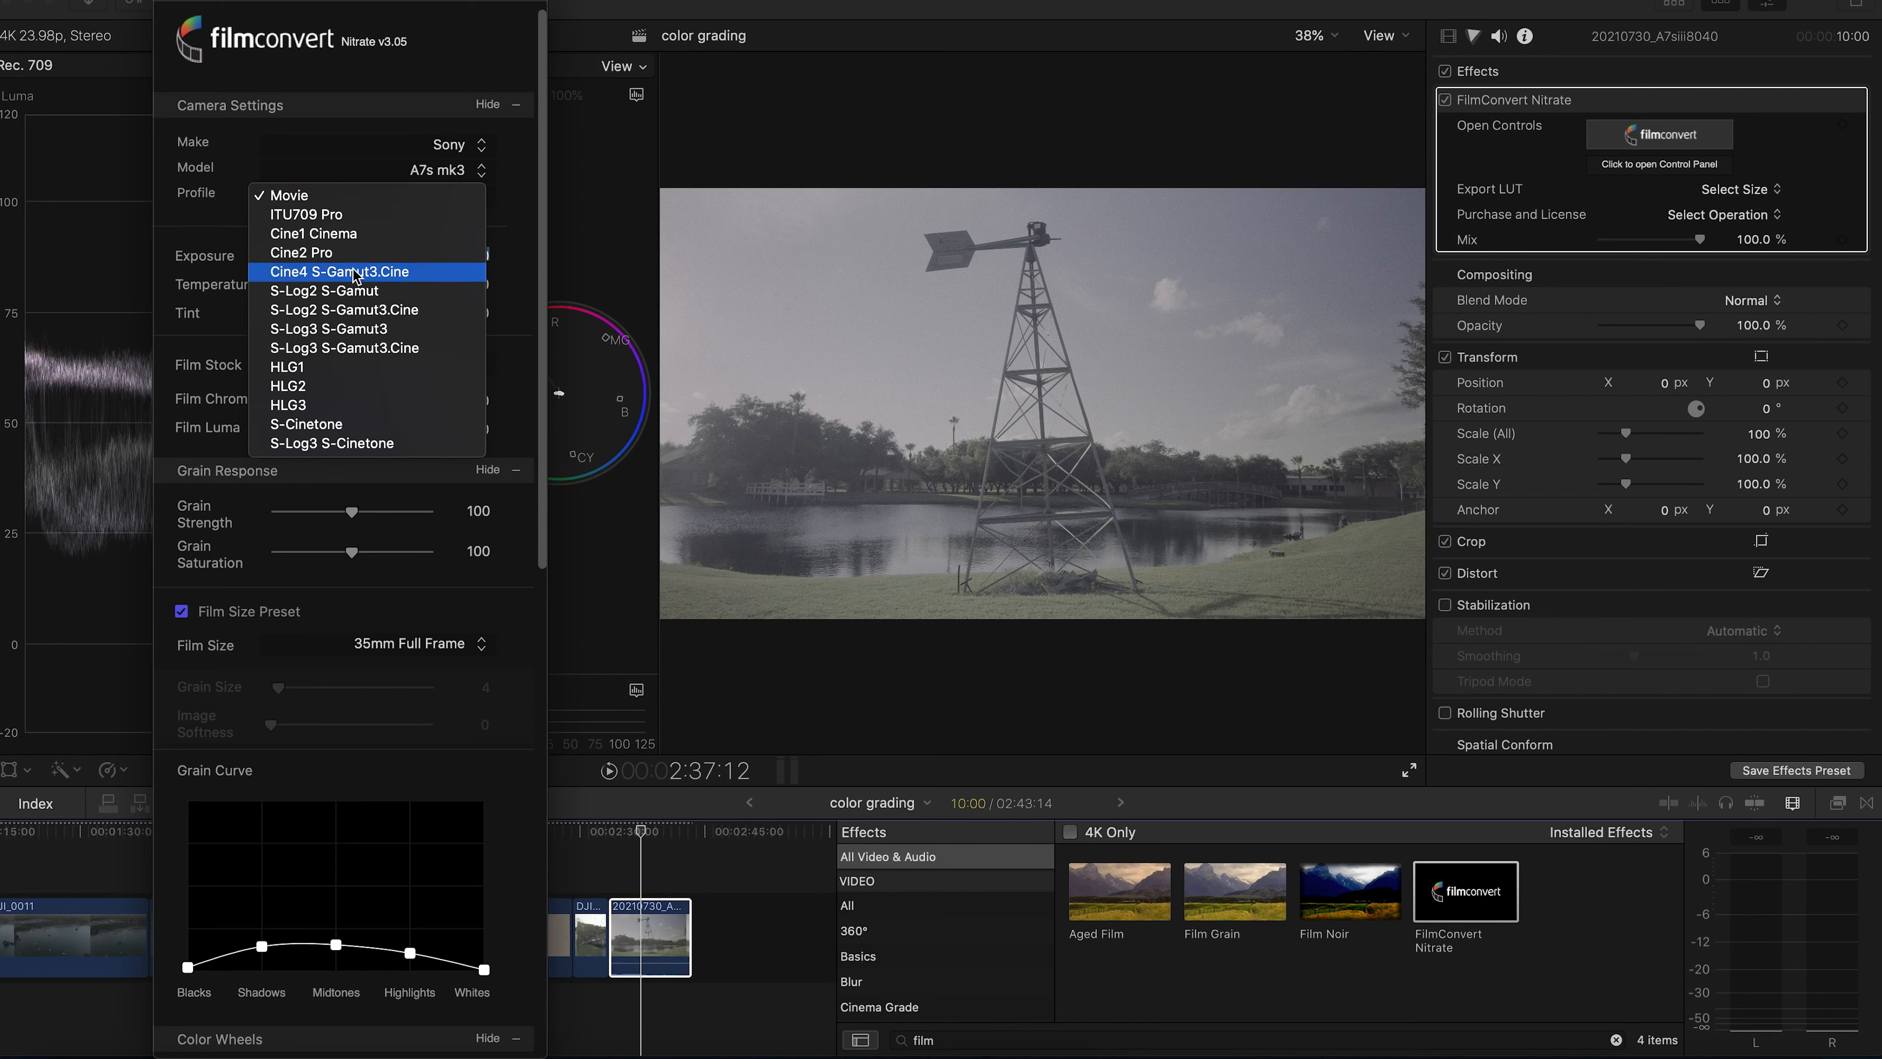
{"action": "left_click", "coordinate": [311, 353]}
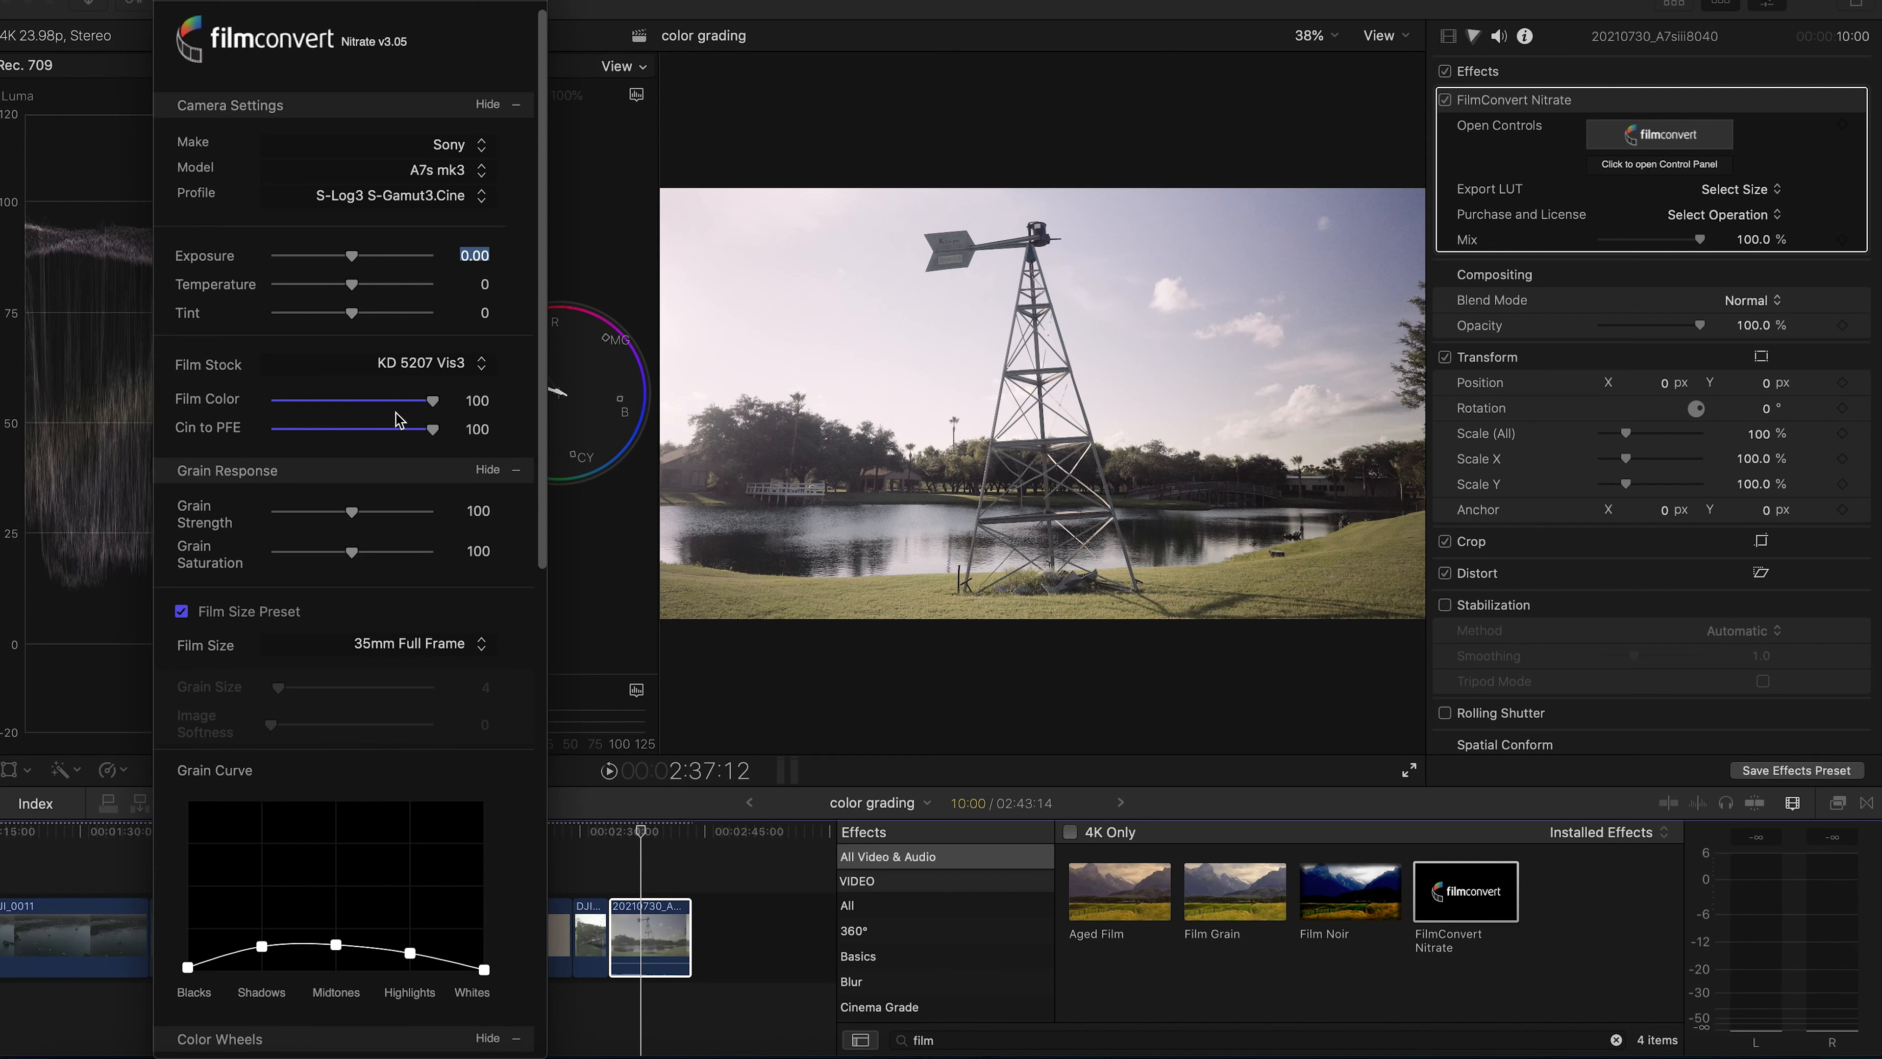
Reduce the windmill clip's grain strength to 22 and cool its temperature to -20
{"action": "scroll", "coordinate": [336, 518], "scroll_direction": "down", "scroll_amount": 2}
{"action": "left_click_drag", "start_coordinate": [351, 456], "coordinate": [289, 461]}
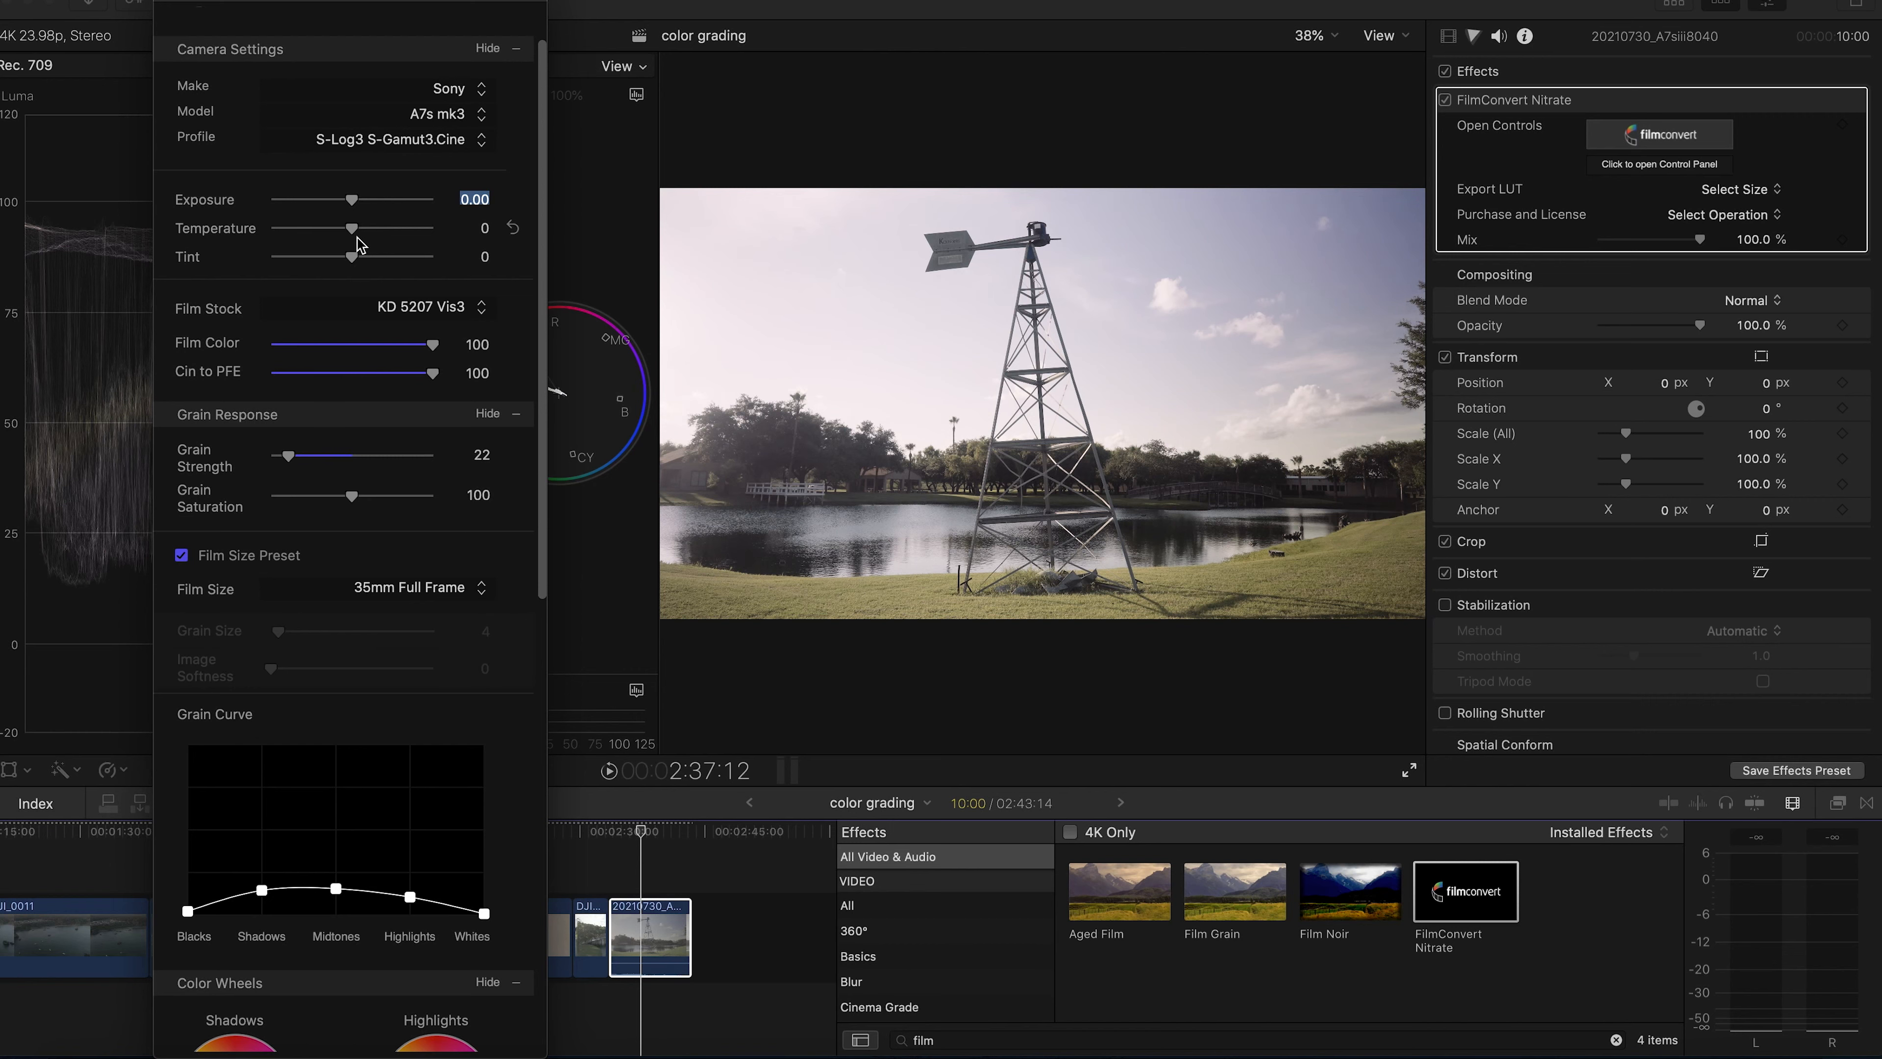
{"action": "left_click_drag", "start_coordinate": [358, 232], "coordinate": [336, 247]}
Move the FilmConvert controls window clear of the video scopes and place the playhead on the windmill clip
{"action": "left_click_drag", "start_coordinate": [252, 4], "coordinate": [1547, 46]}
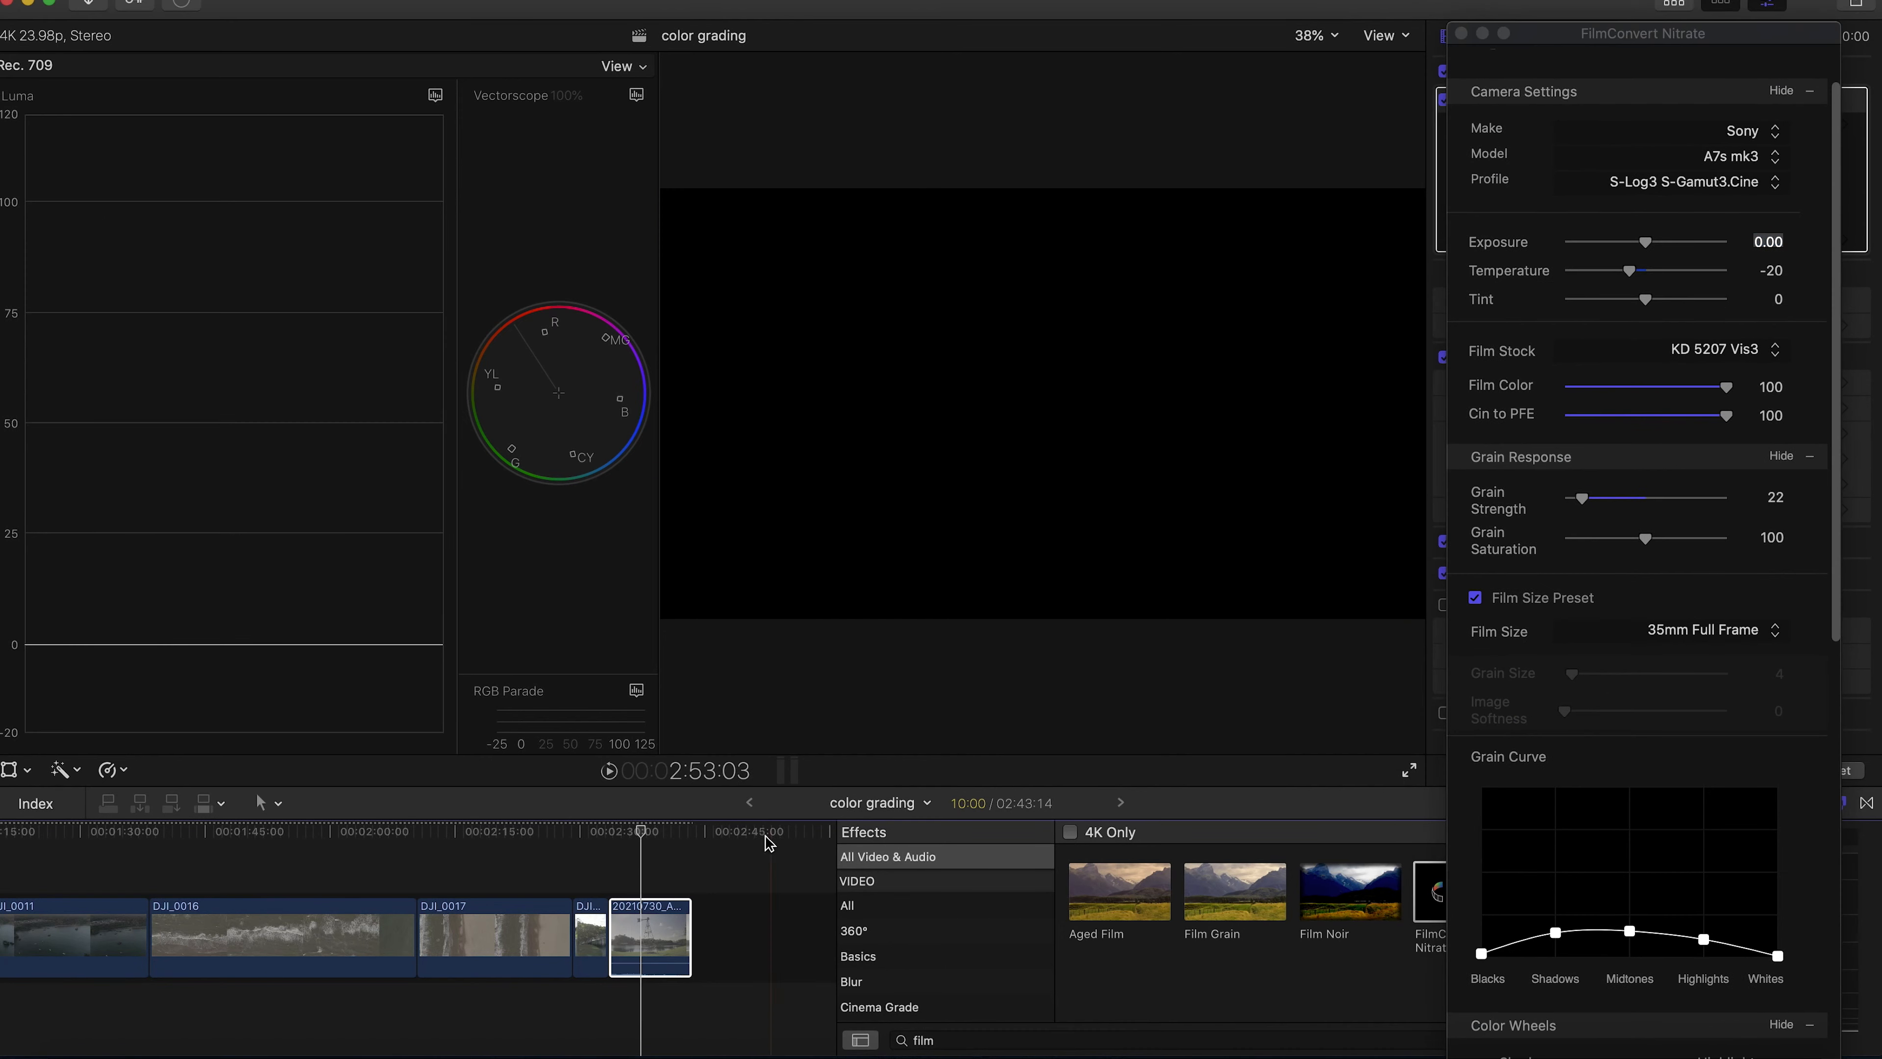
{"action": "left_click", "coordinate": [644, 844]}
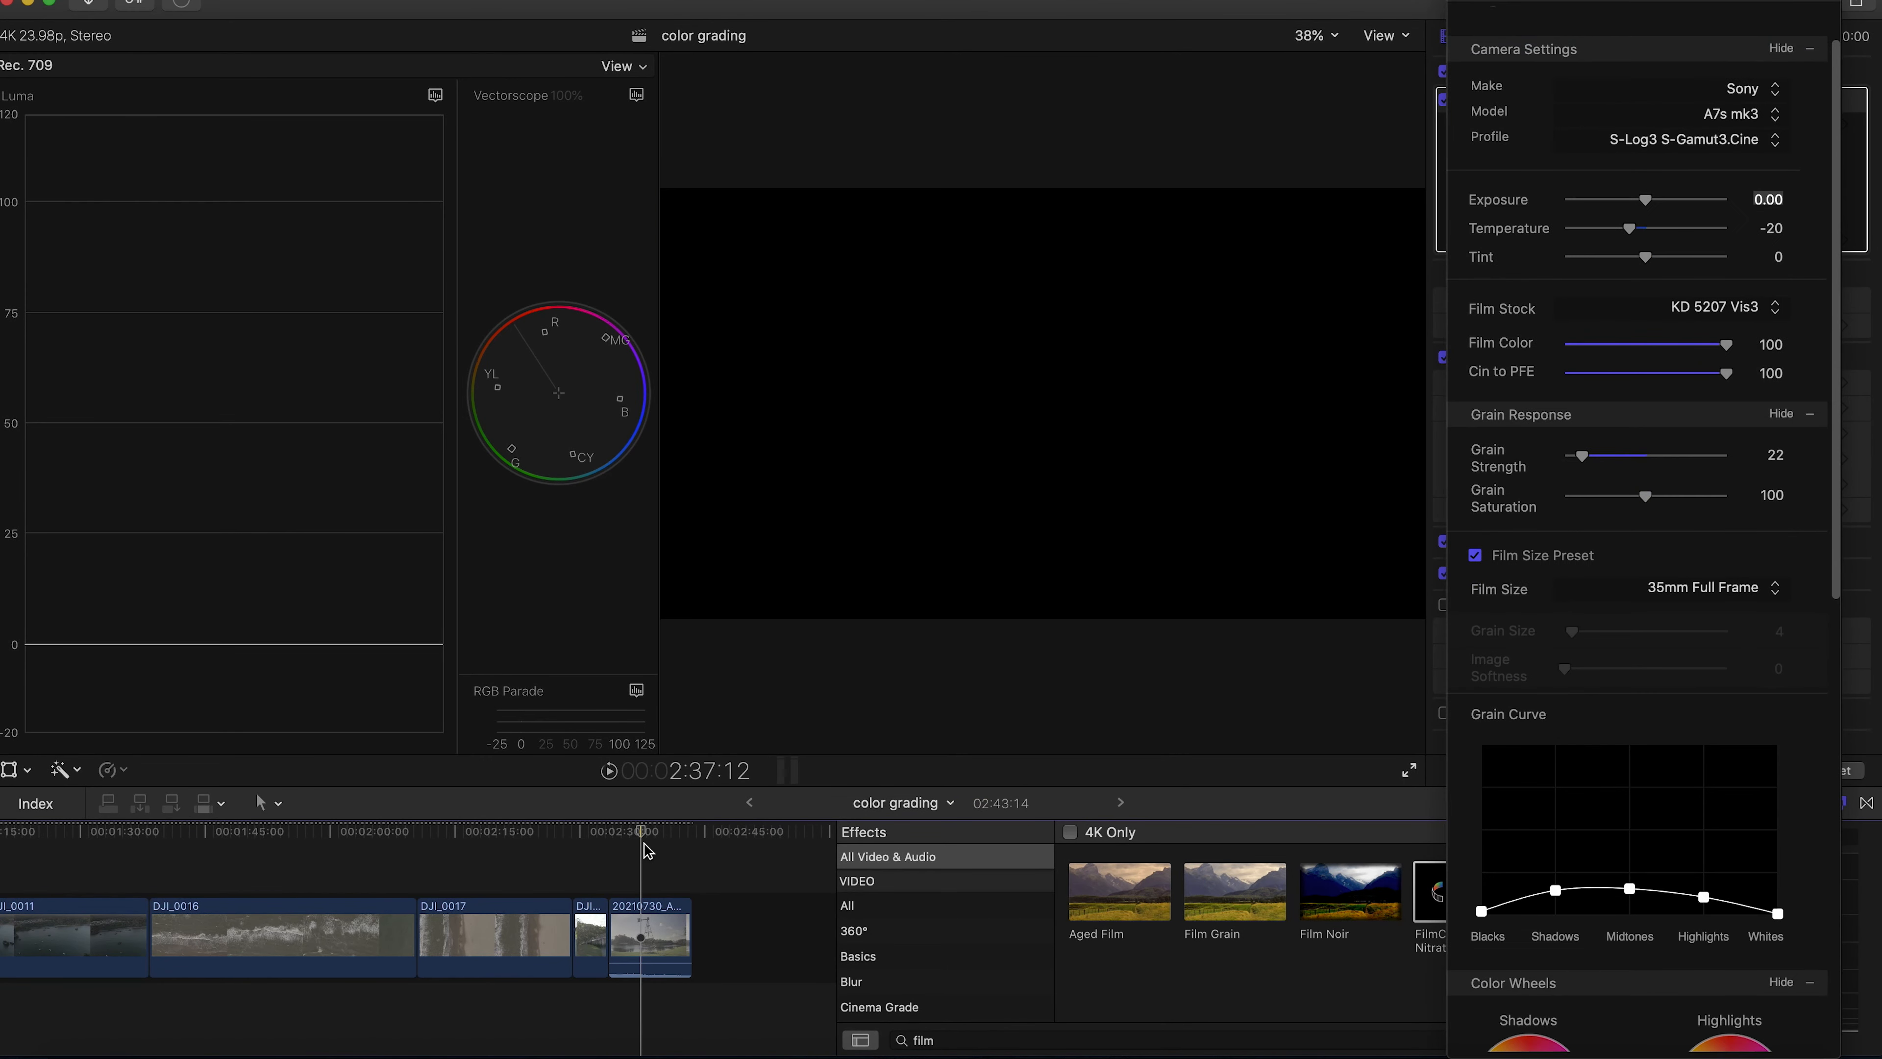